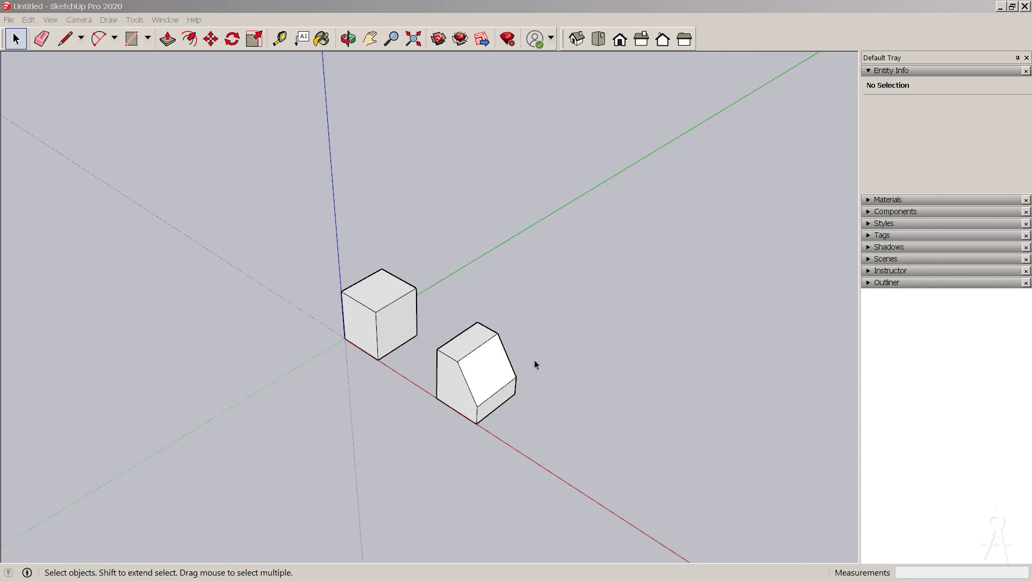
Examine the cube and the sloped solid by selecting each in turn and checking its entity info.
middle_click_drag(530, 395, 467, 469)
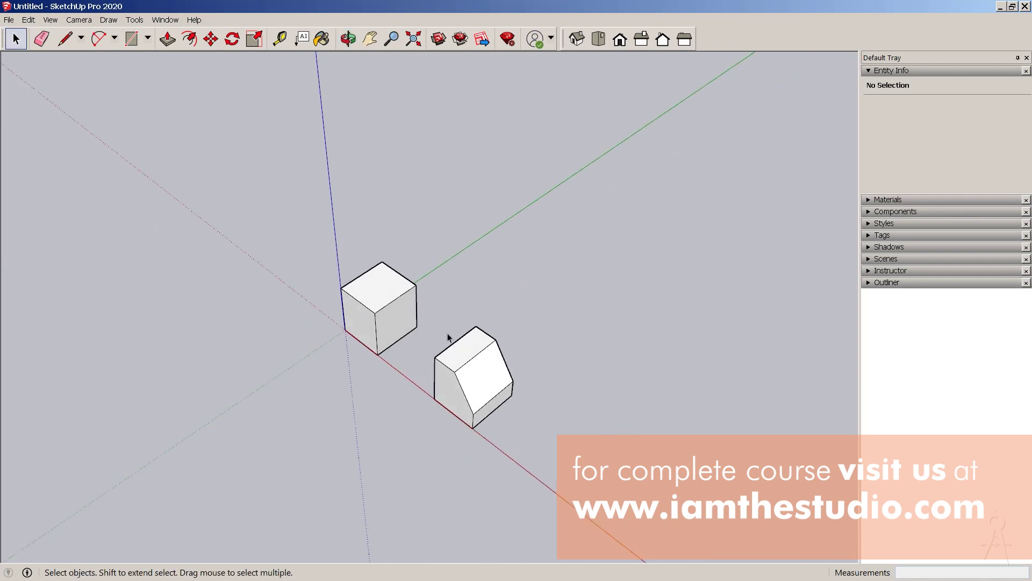
scroll(456, 357, "up", 2)
middle_click_drag(473, 371, 373, 339, "shift")
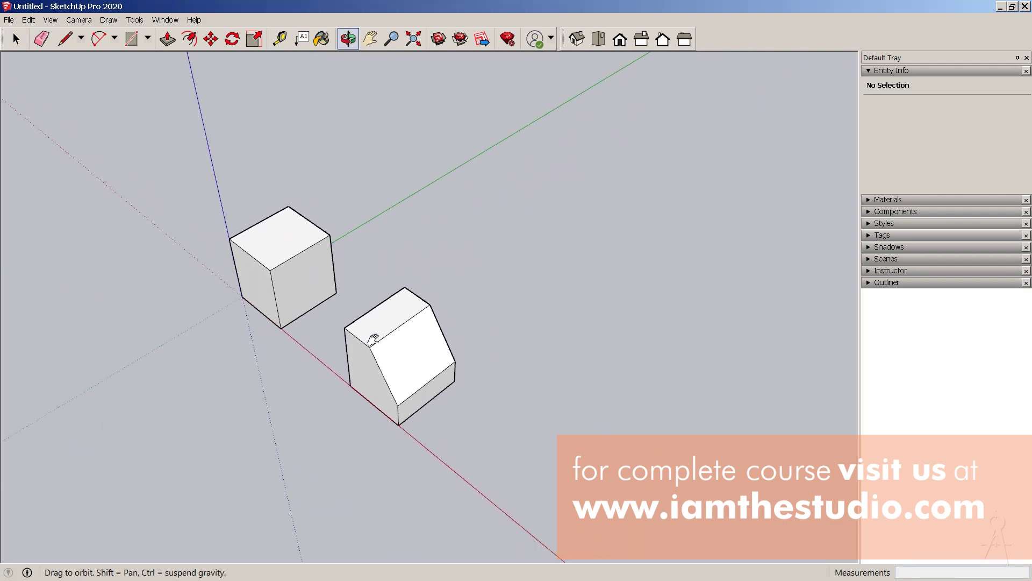
left_click(295, 290)
left_click(408, 350)
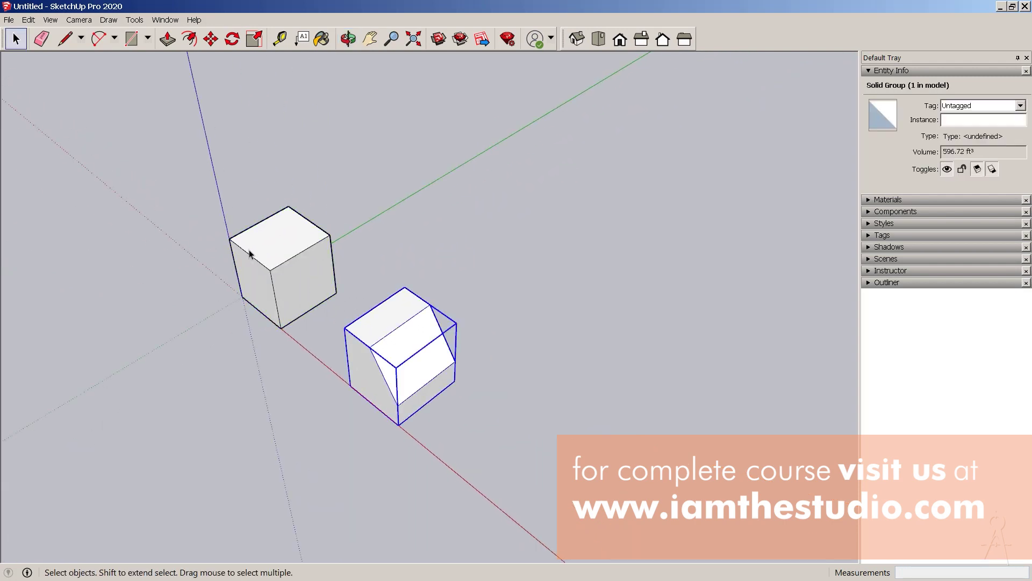
left_click(282, 257)
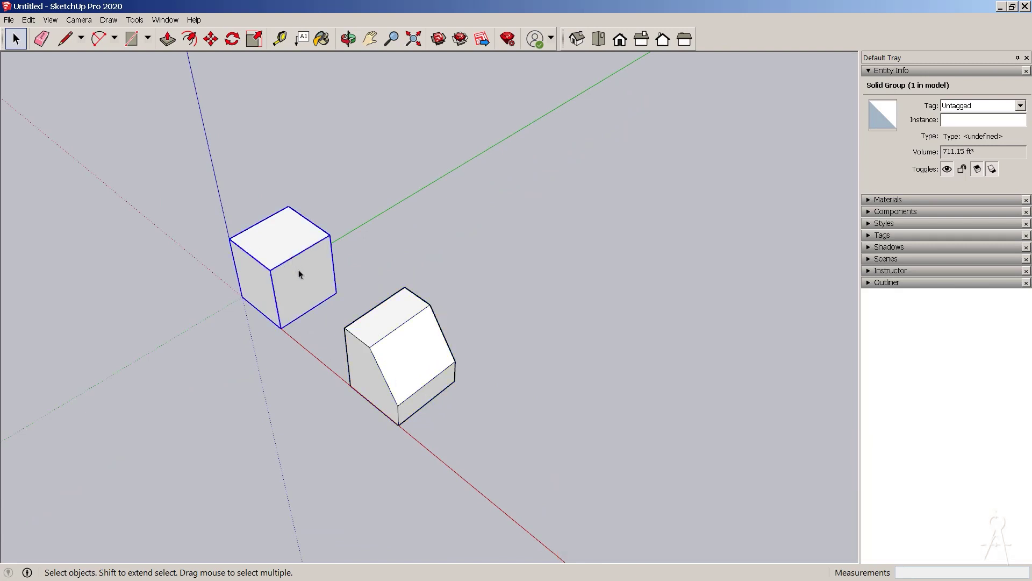
left_click(376, 321)
left_click(278, 244)
left_click(384, 317)
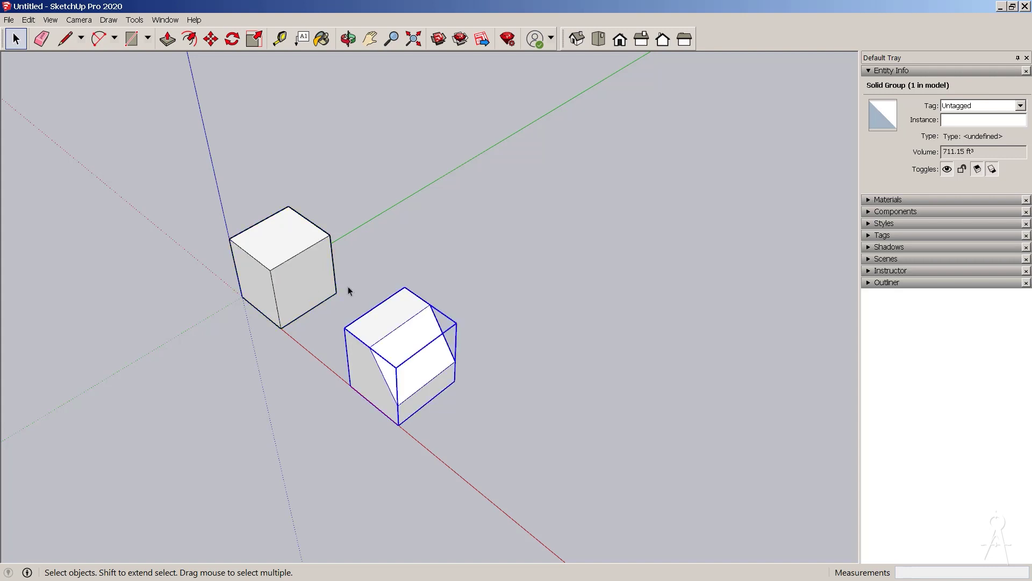
Copy the cube and sloped groups together about 19' 5" along the green axis and array the copy x6.
left_click(281, 240)
left_click(382, 334, "shift")
scroll(367, 336, "down", 3)
middle_click_drag(366, 338, 345, 391)
key("m")
left_click(378, 388)
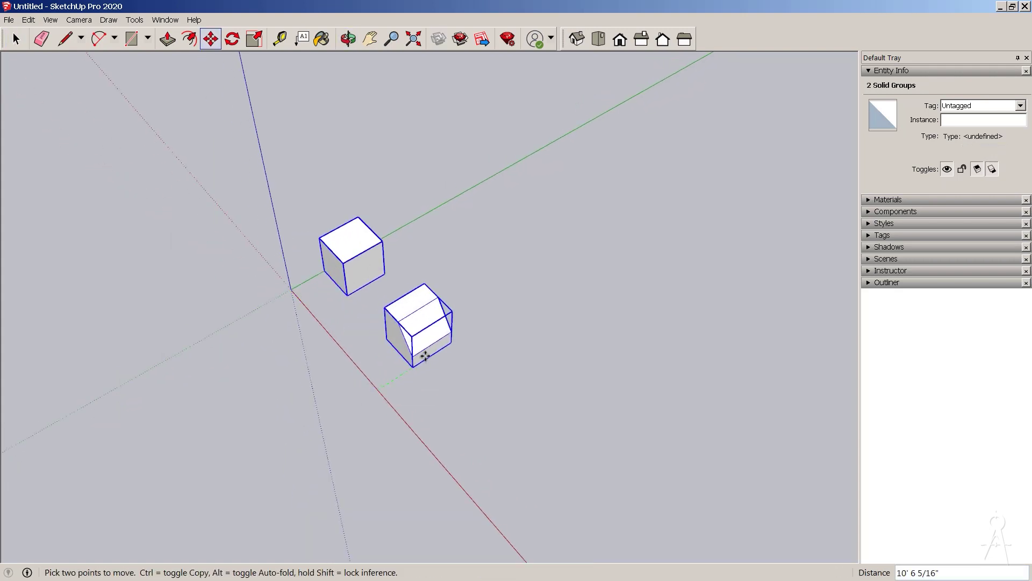
key("ctrl")
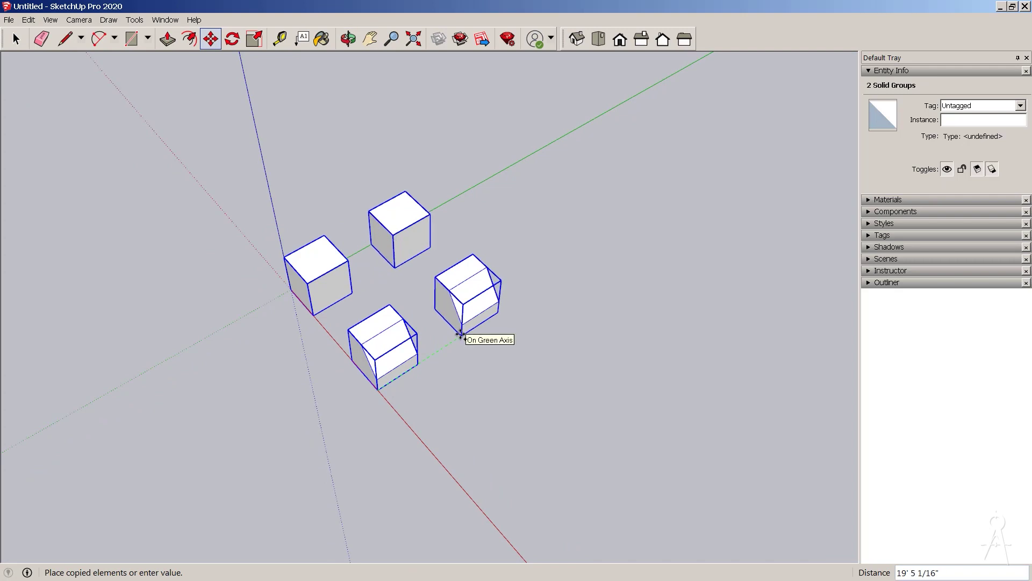
left_click(460, 334)
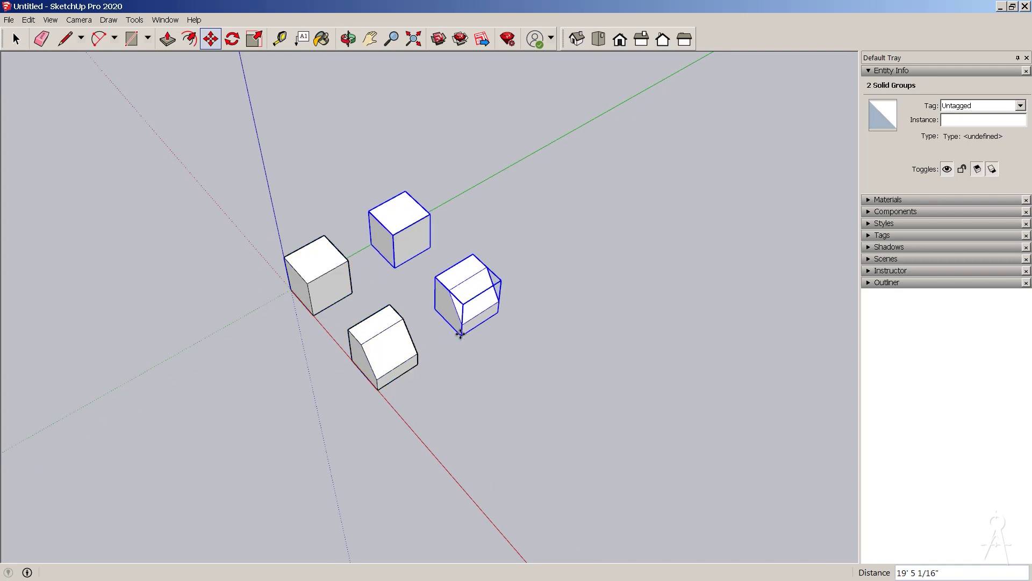
type("x6")
key("Return")
key("space")
left_click(461, 335)
scroll(462, 339, "down", 3)
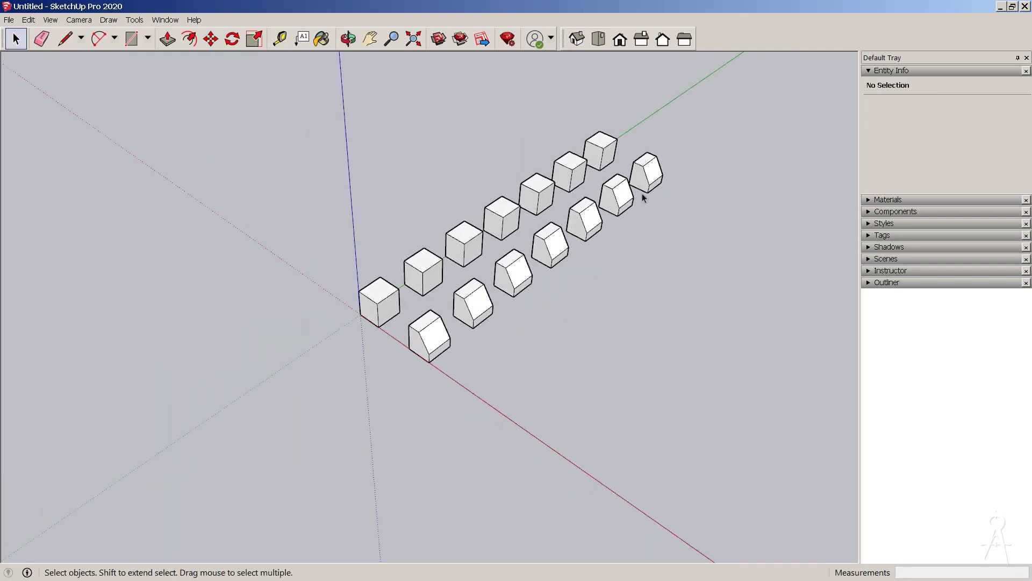
Open the sloped group nearest the red axis for editing and draw a triangle of lines from its sloped edge.
scroll(452, 322, "up", 2)
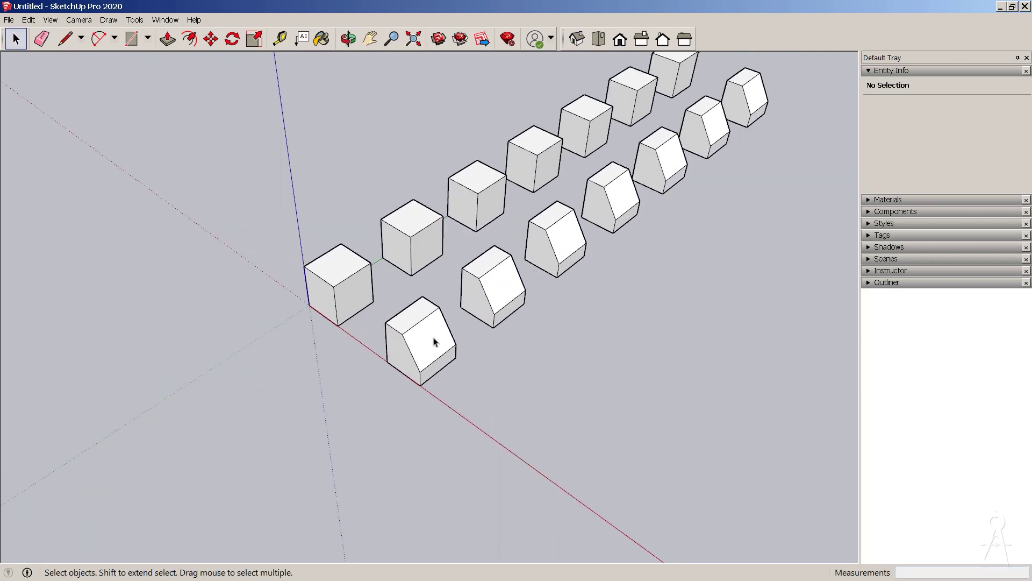
double_click(434, 342)
scroll(430, 343, "up", 2)
middle_click_drag(421, 352, 447, 346)
key("l")
left_click(423, 339)
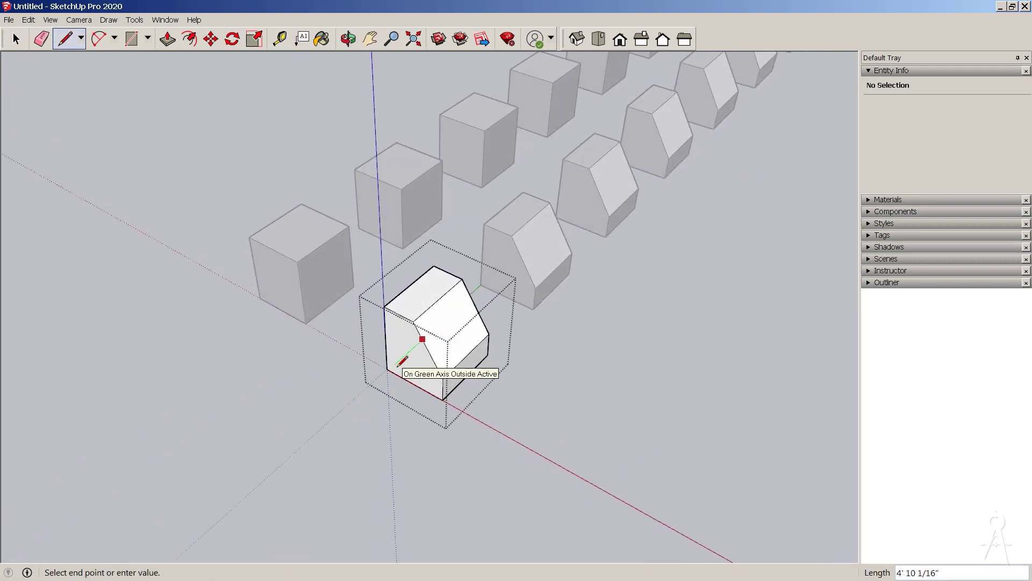
left_click(397, 366)
left_click(435, 369)
left_click(422, 340)
key("space")
left_click(422, 357)
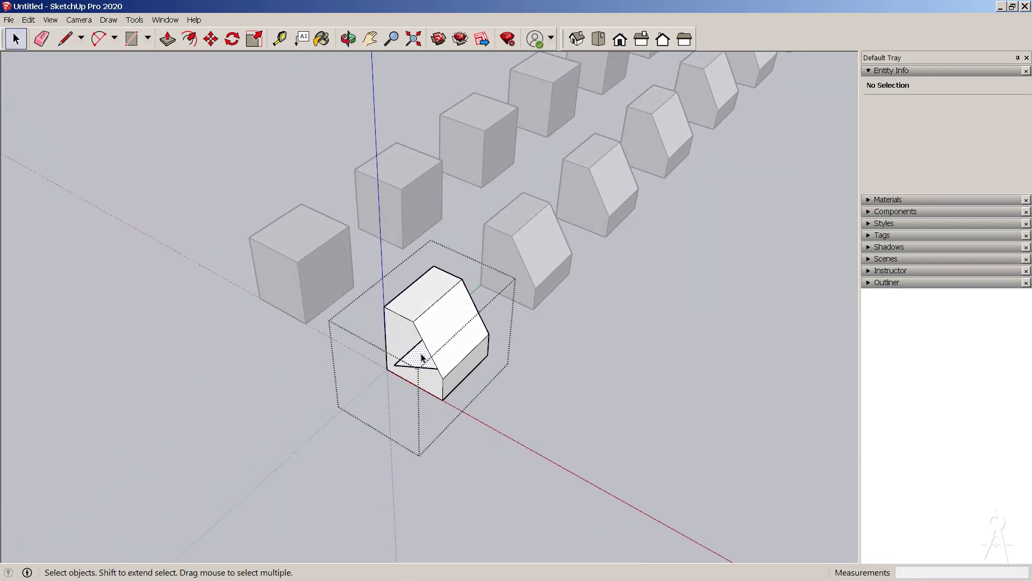
right_click(422, 358)
key("Escape")
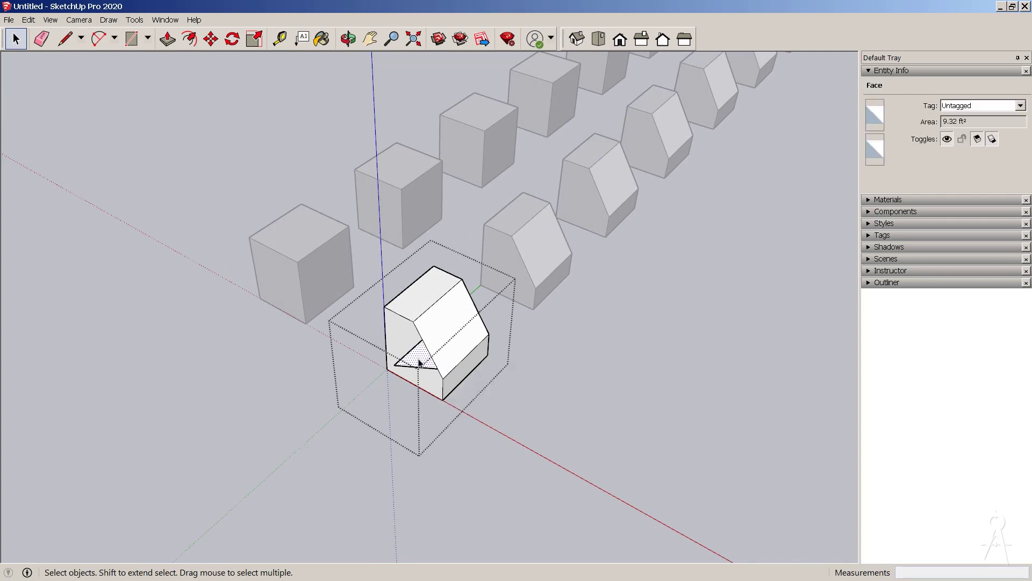
Try to extrude the triangular face about 8' 6" and undo both the extrusion and the triangle.
key("p")
left_click_drag(420, 361, 467, 329)
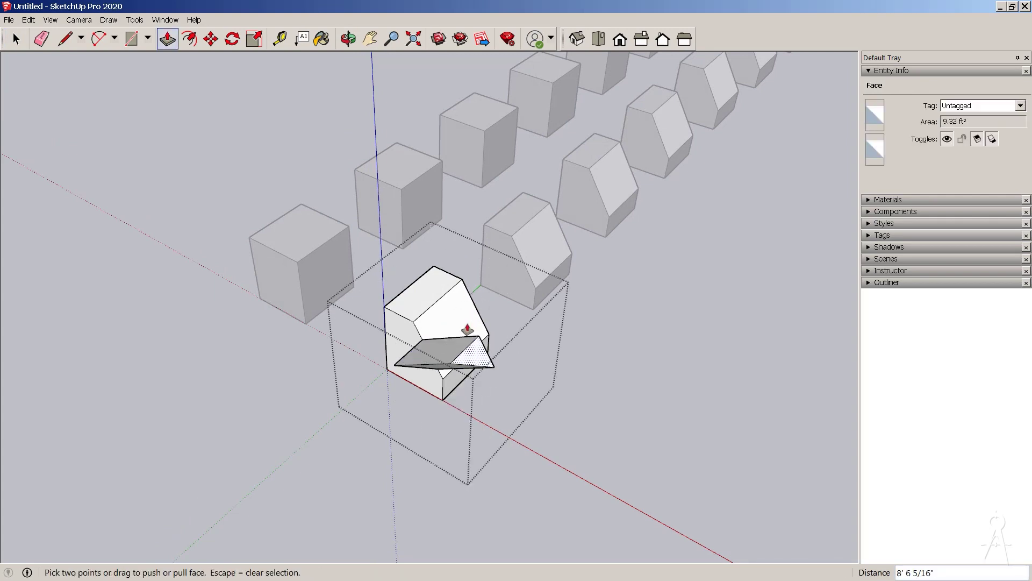
key("Escape")
scroll(403, 368, "up", 4)
middle_click_drag(403, 368, 510, 338)
key("ctrl+z")
key("ctrl+z")
key("ctrl+z")
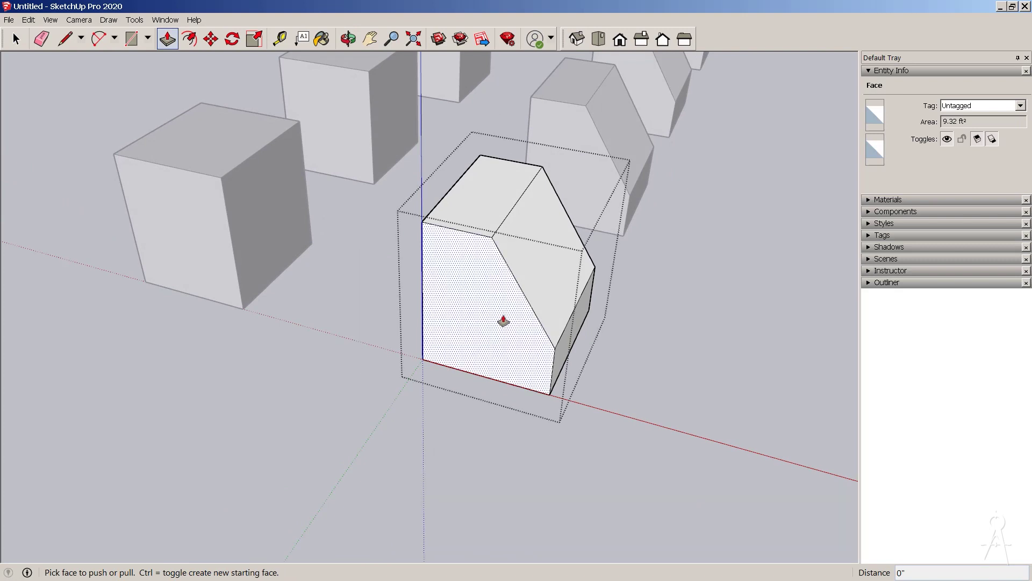
Move the top face of the open sloped group down about 2' 10 5/8" and close the group.
key("l")
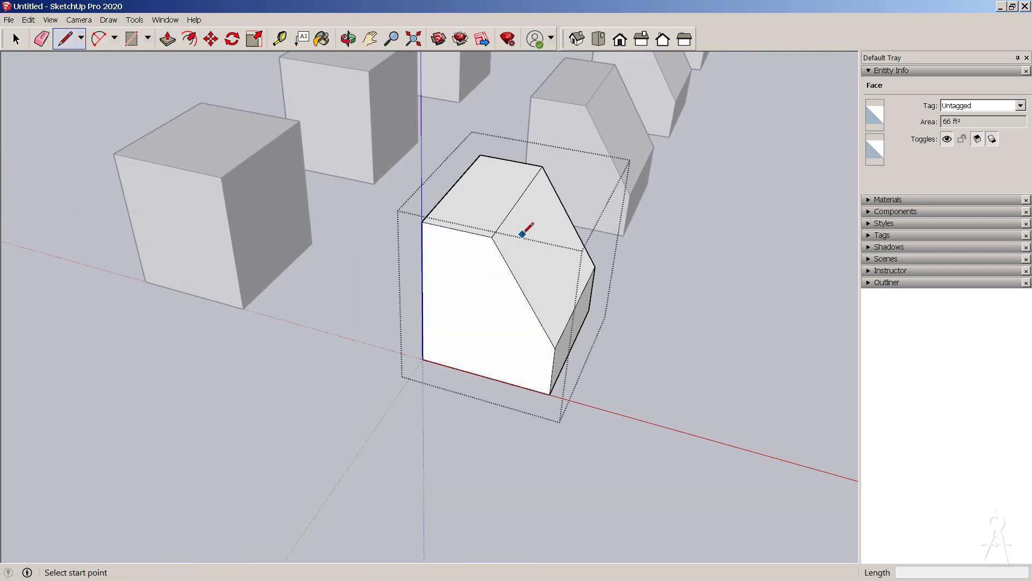
key("space")
left_click(498, 218)
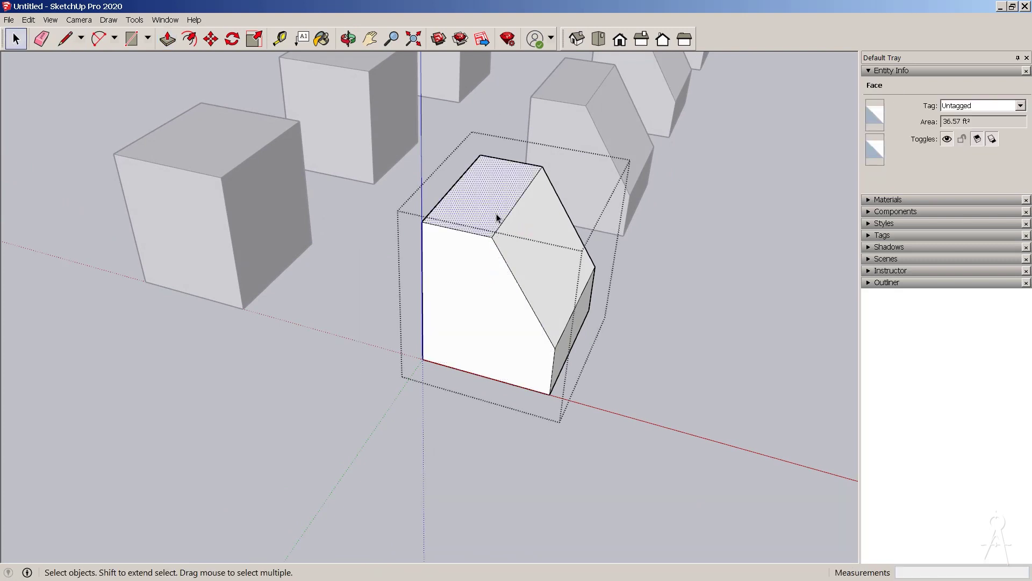
key("m")
left_click(493, 216)
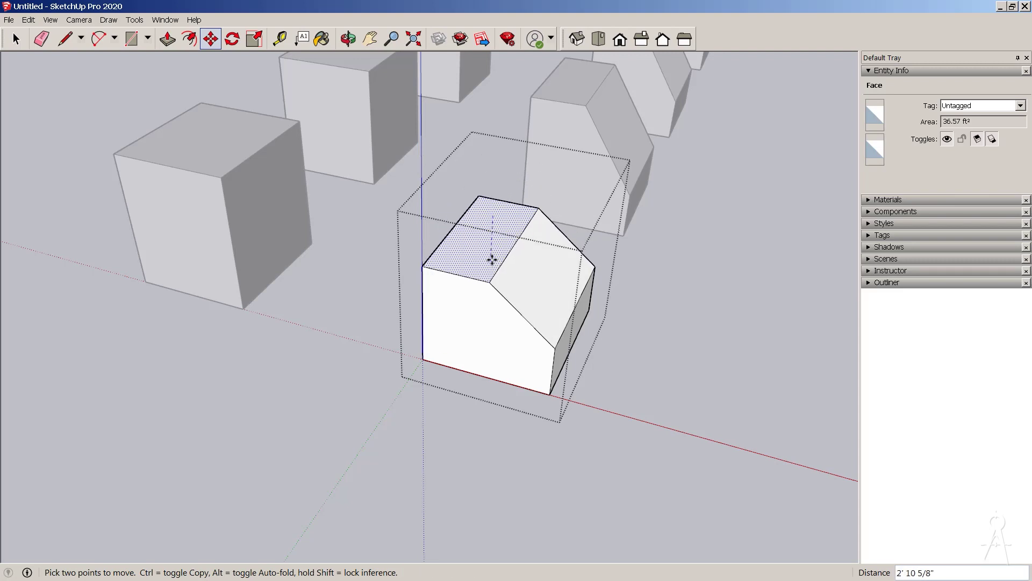
left_click(492, 260)
key("space")
key("Escape")
Compare the lowered sloped group with its copies, and undo the face move and the whole array of copies.
scroll(495, 403, "down", 4)
middle_click_drag(501, 398, 528, 285)
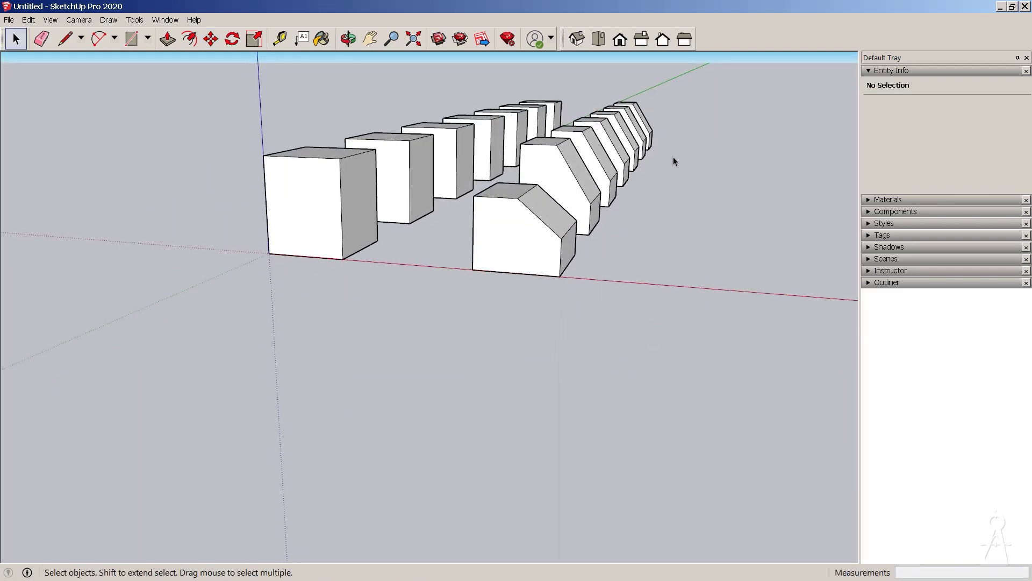
middle_click_drag(650, 108, 466, 348)
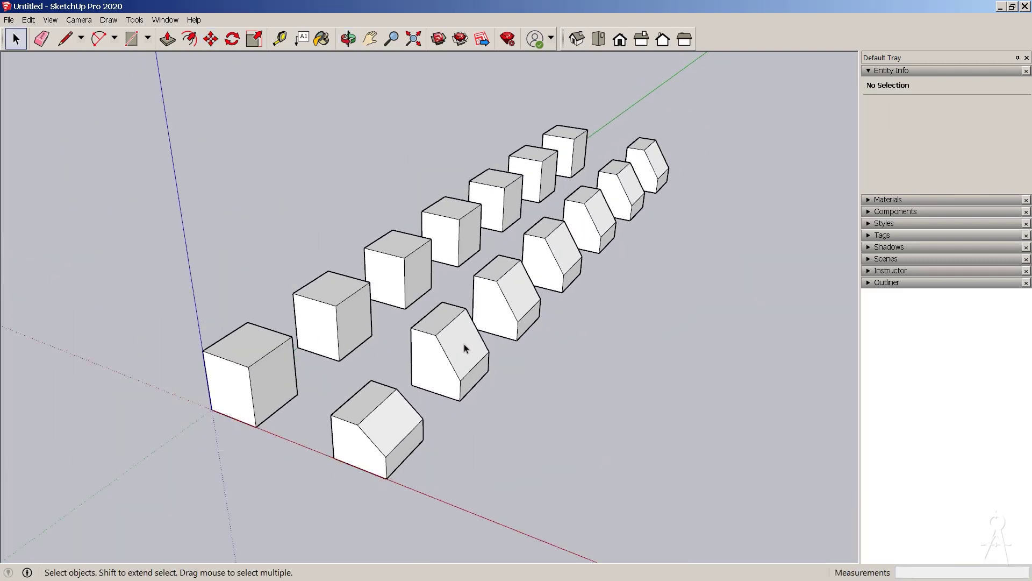
scroll(462, 344, "down", 1)
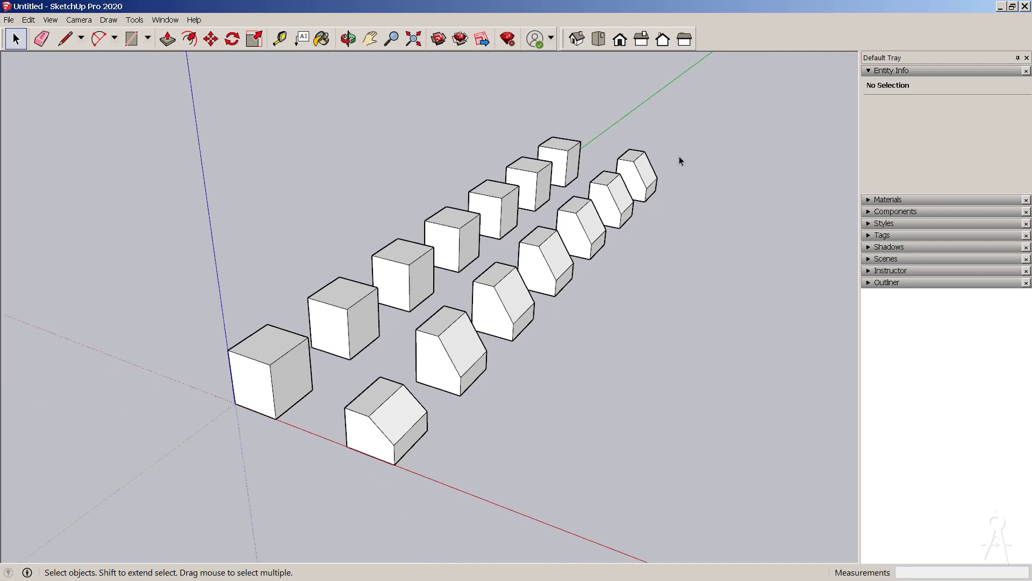
middle_click_drag(505, 340, 431, 370)
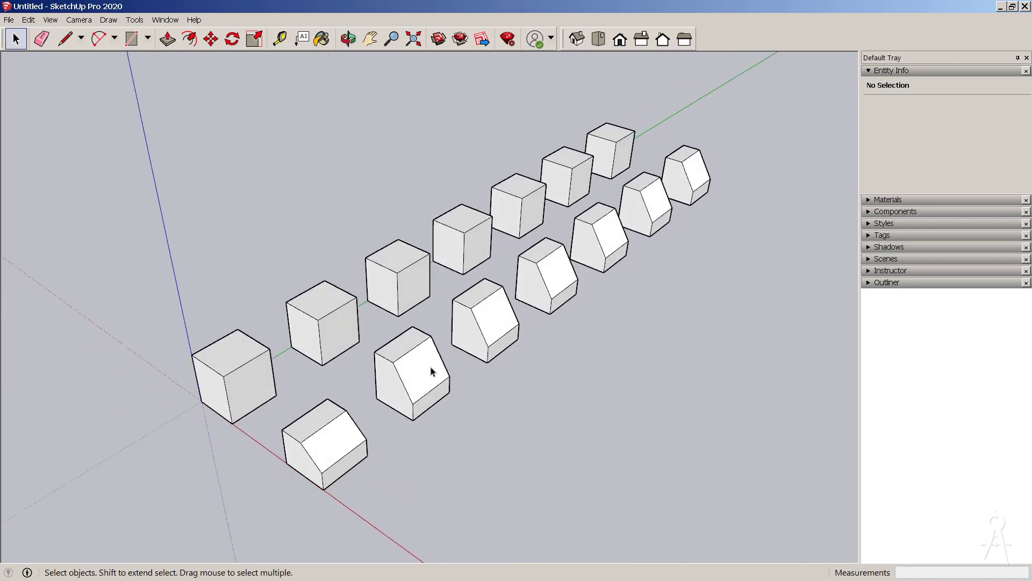
key("ctrl+z")
key("ctrl+z")
key("ctrl+z")
key("ctrl+z")
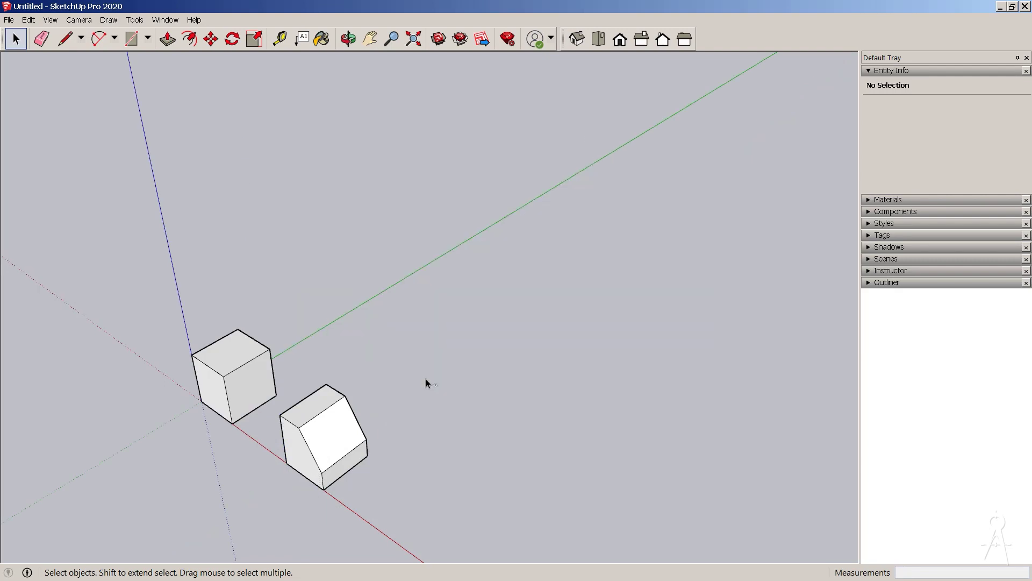
Convert the sloped solid group into a component with the definition name object-1 and Glue to set to None.
scroll(306, 462, "up", 2)
double_click(328, 446)
key("Escape")
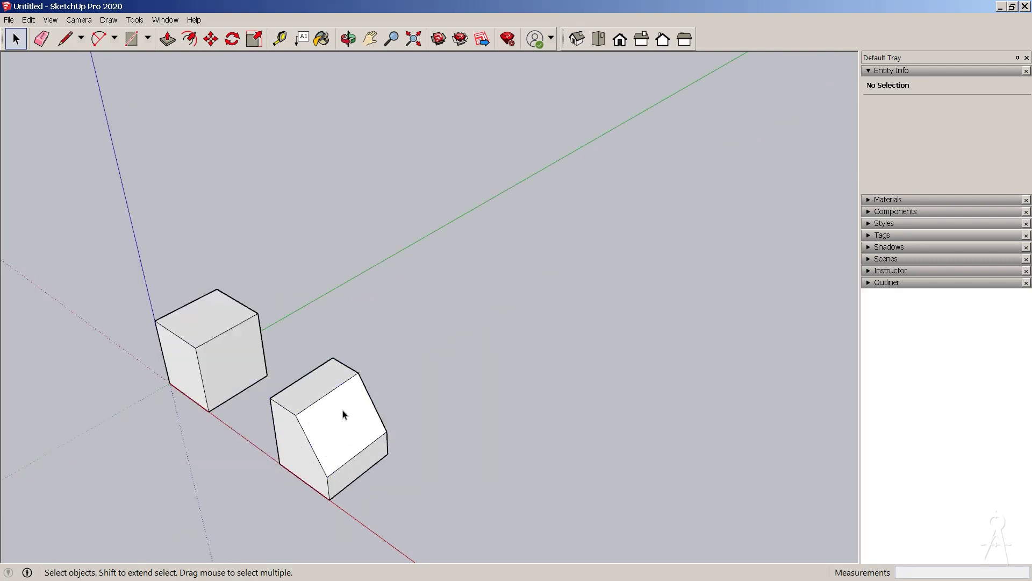
left_click(334, 409)
right_click(333, 413)
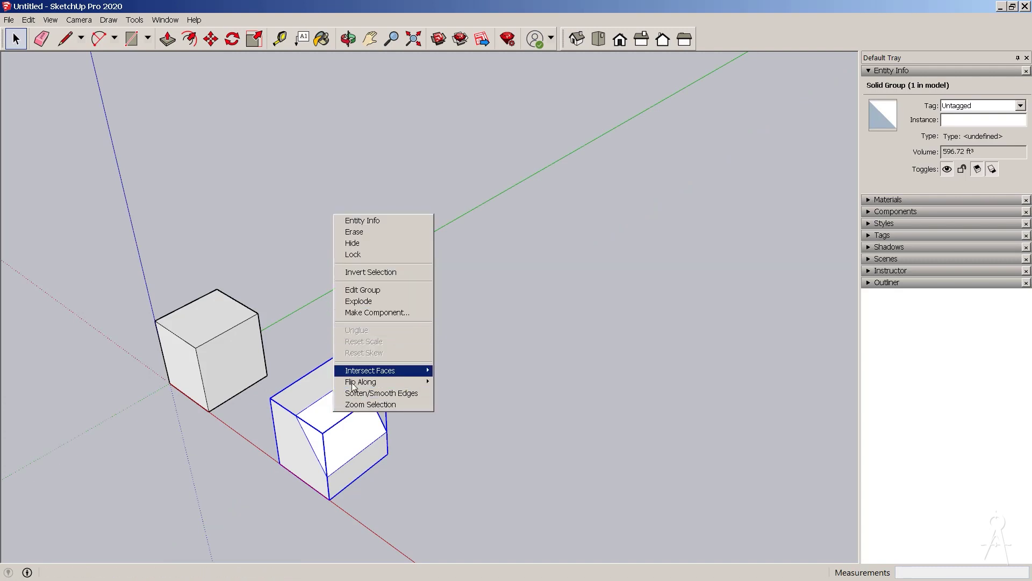
left_click(380, 312)
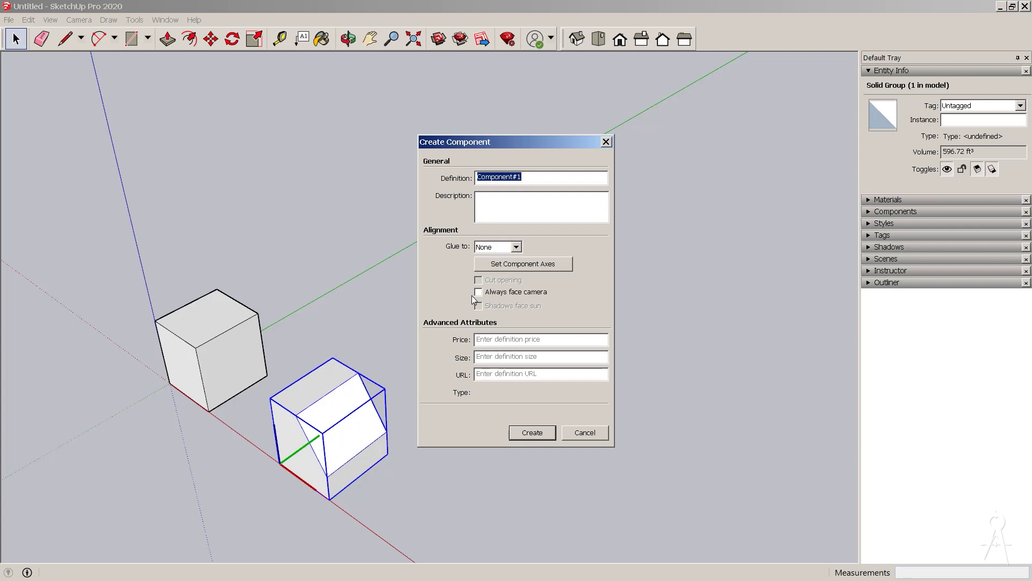
type("object-1")
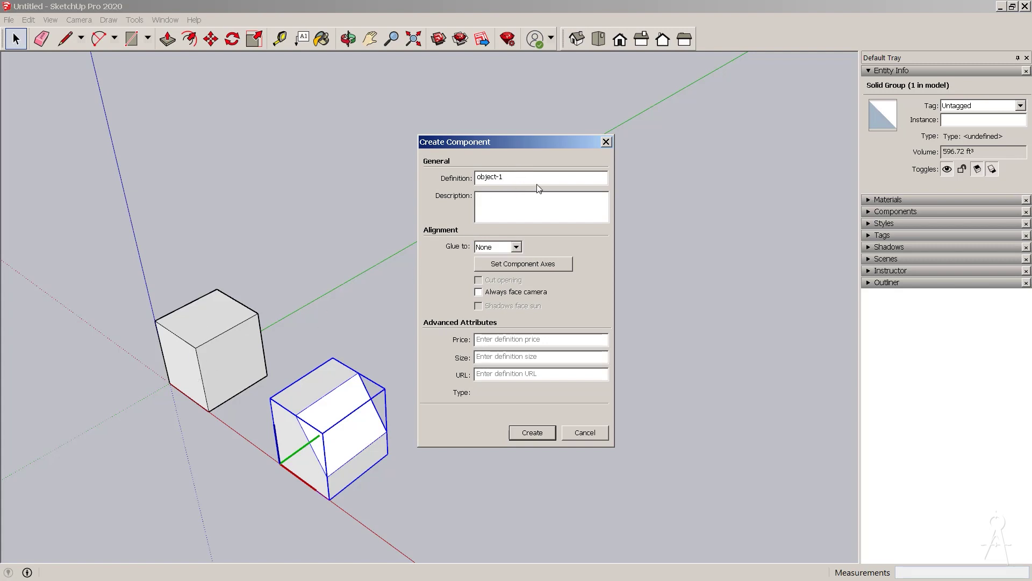
left_click(520, 247)
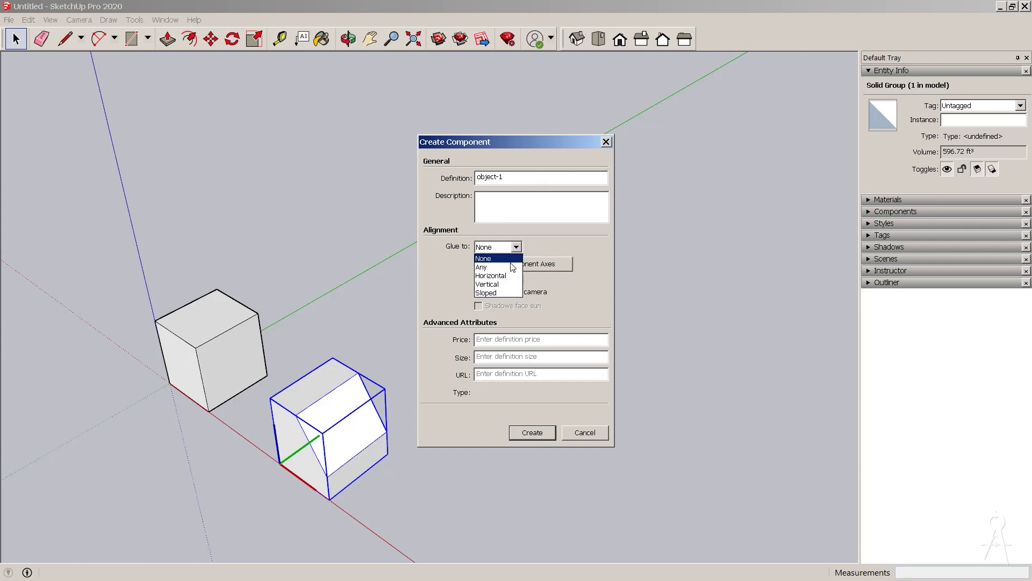
left_click(543, 237)
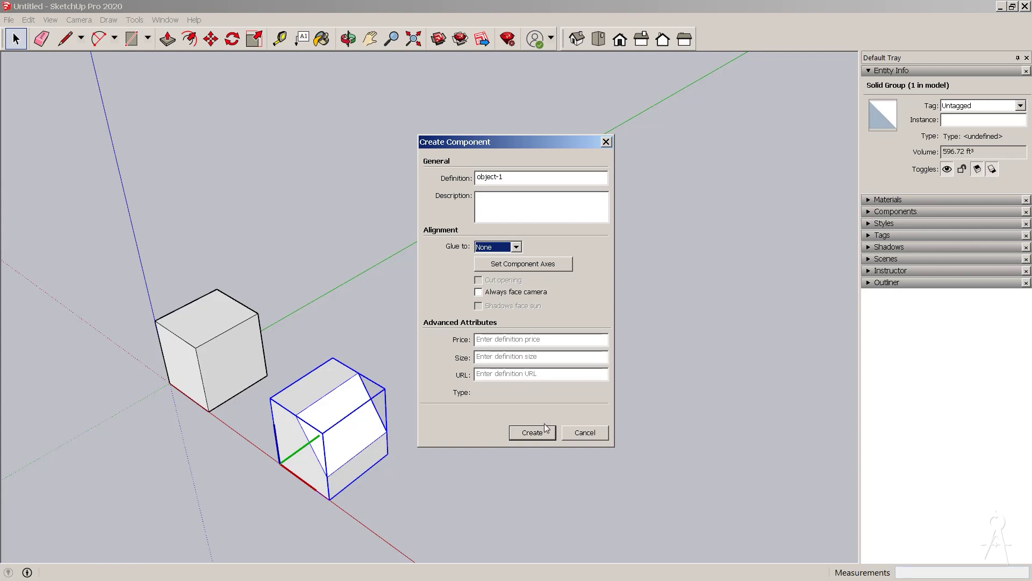
left_click(526, 181)
left_click(532, 432)
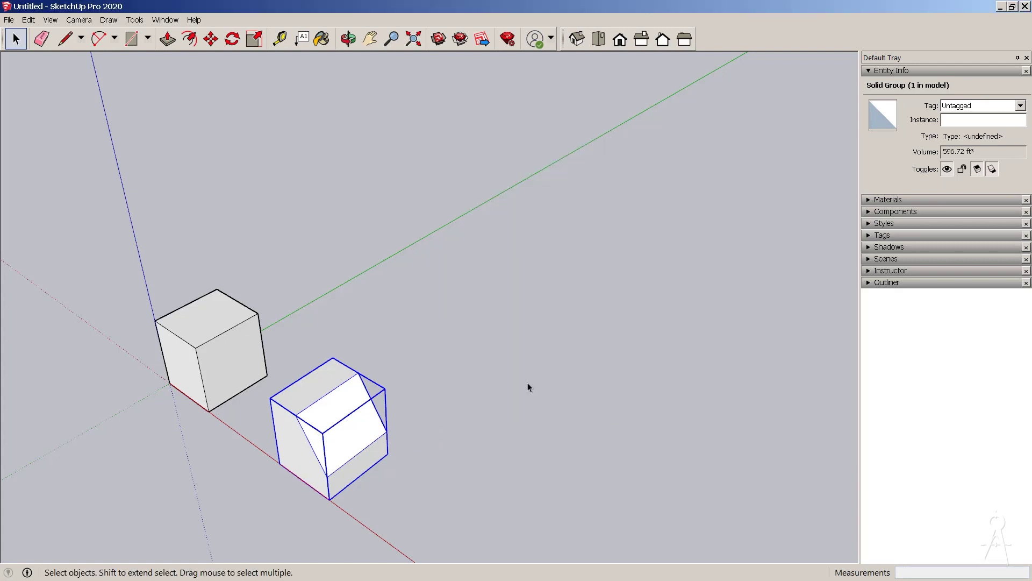
Compare the entity info of the object-1 component with that of the cube group.
middle_click_drag(479, 414, 346, 429)
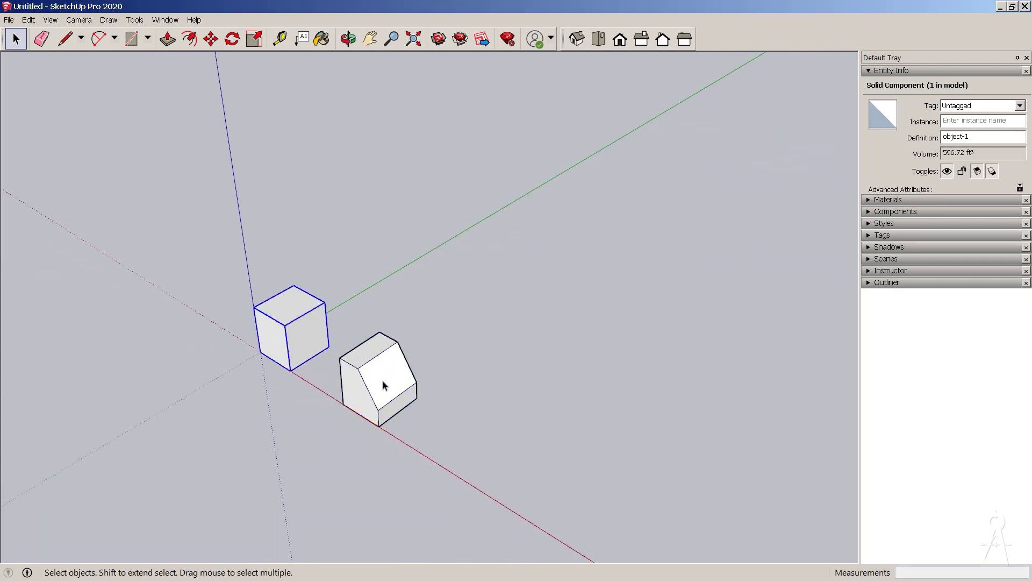
left_click(383, 386)
middle_click_drag(384, 386, 344, 367)
left_click(307, 352)
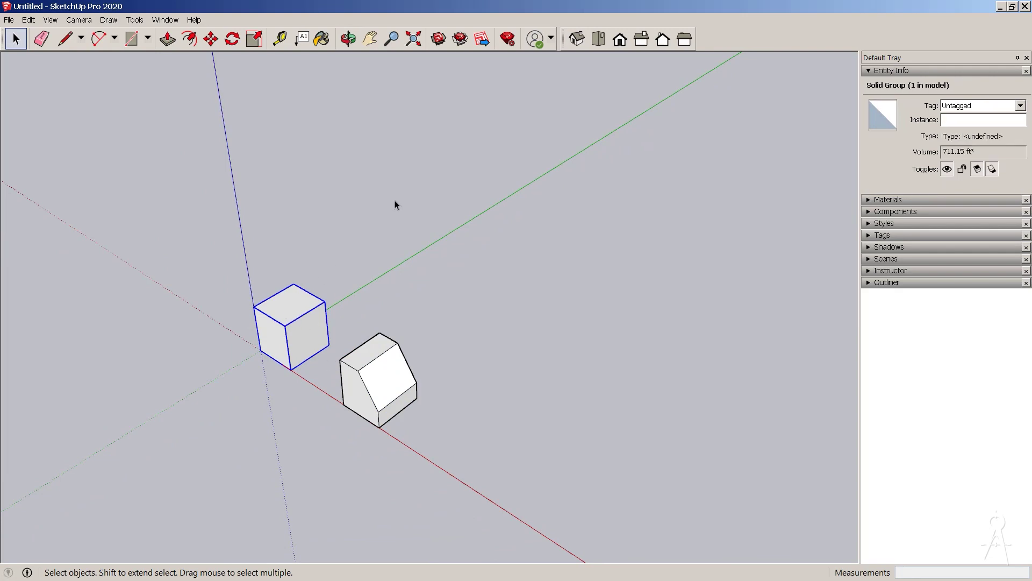
middle_click_drag(395, 204, 364, 325)
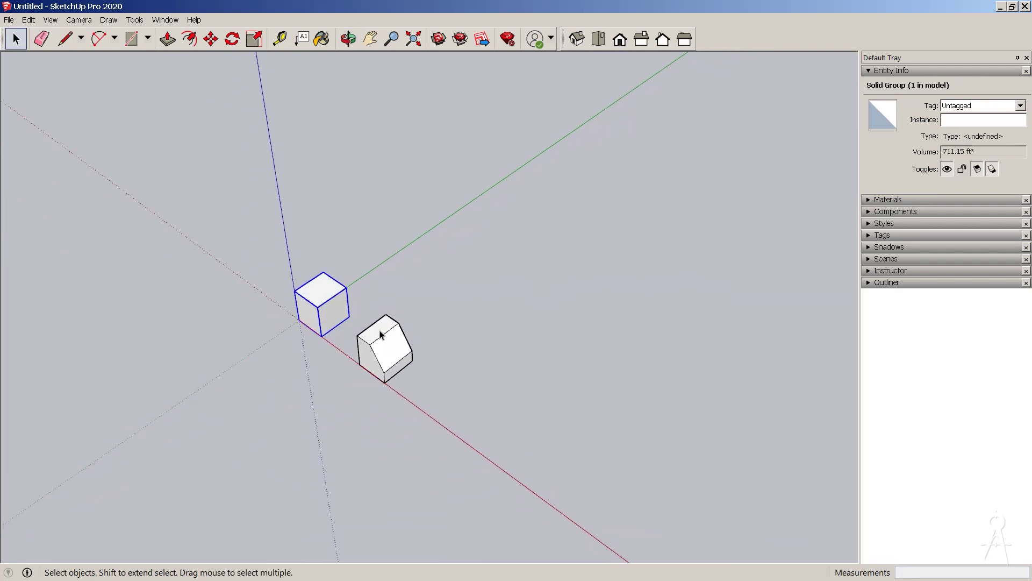
Copy the cube group and the object-1 component about 25' 4 9/16" along the green axis, and repeat the copy x6.
left_click(380, 335)
left_click(324, 308, "shift")
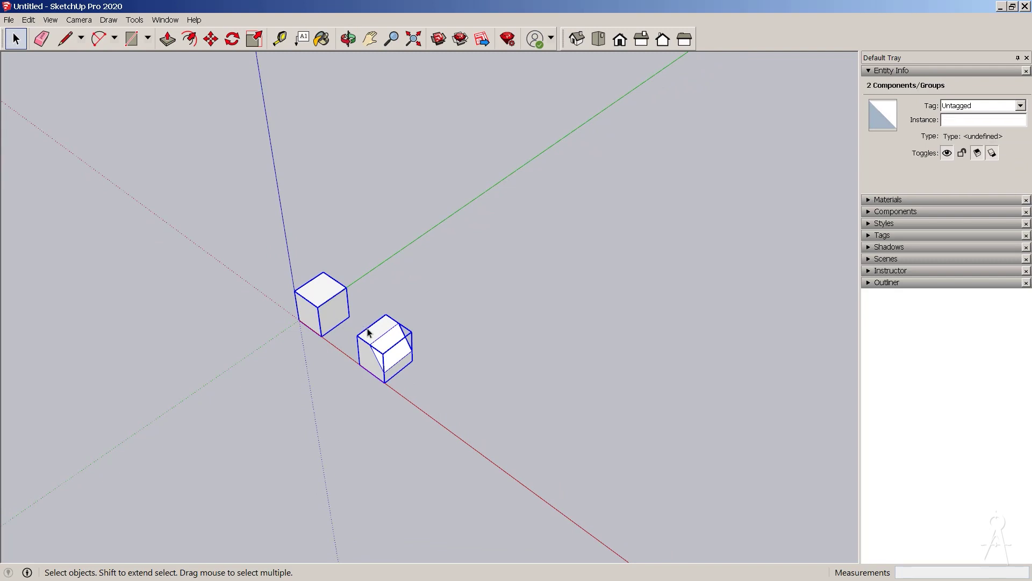
key("m")
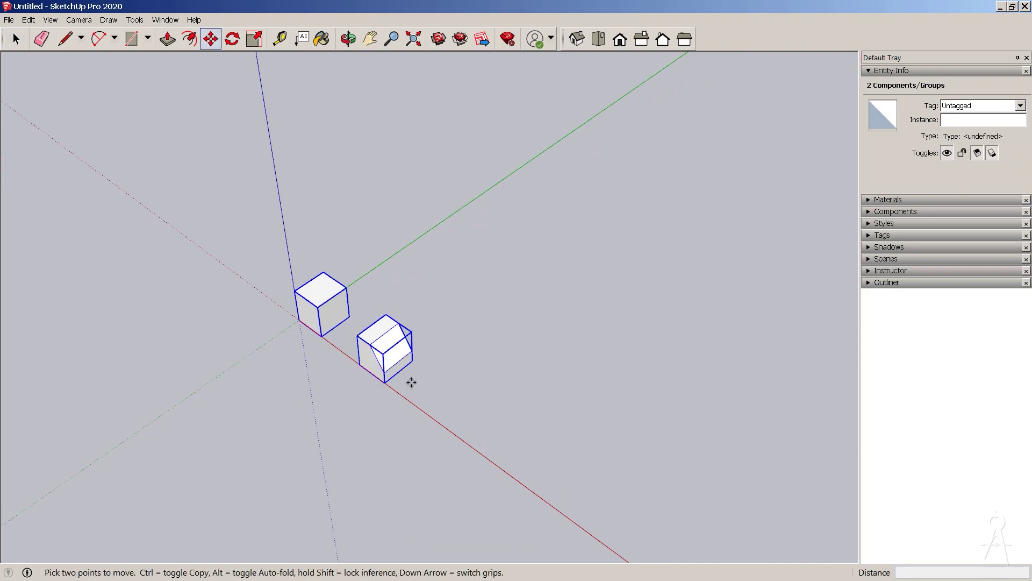
left_click(384, 383)
key("ctrl")
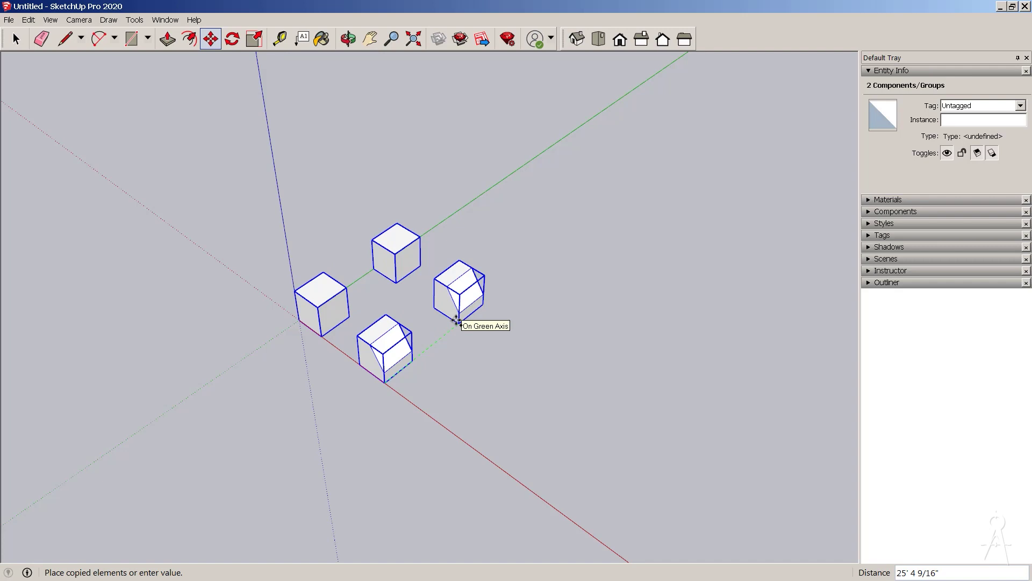
left_click(456, 320)
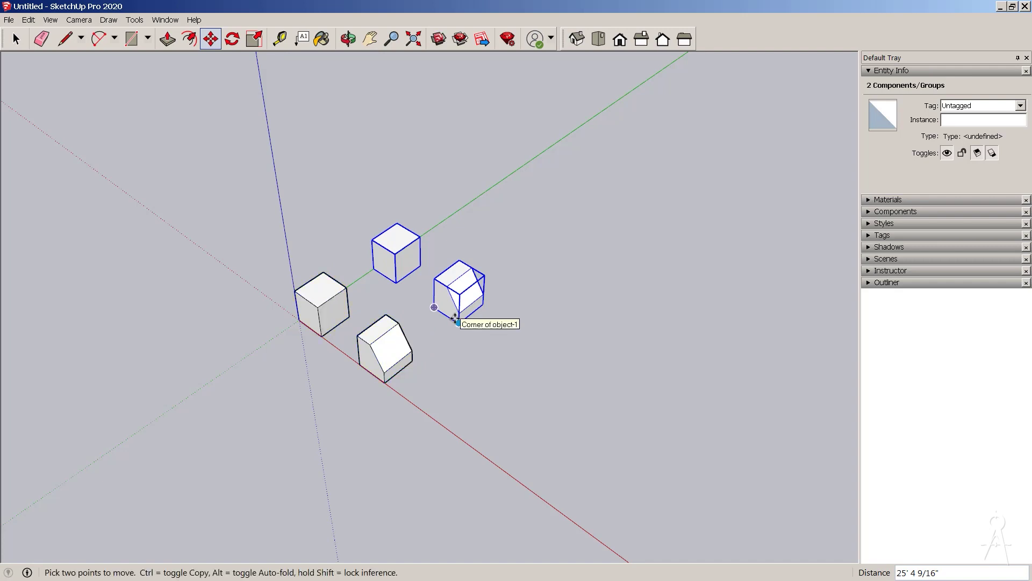
type("x6")
key("Return")
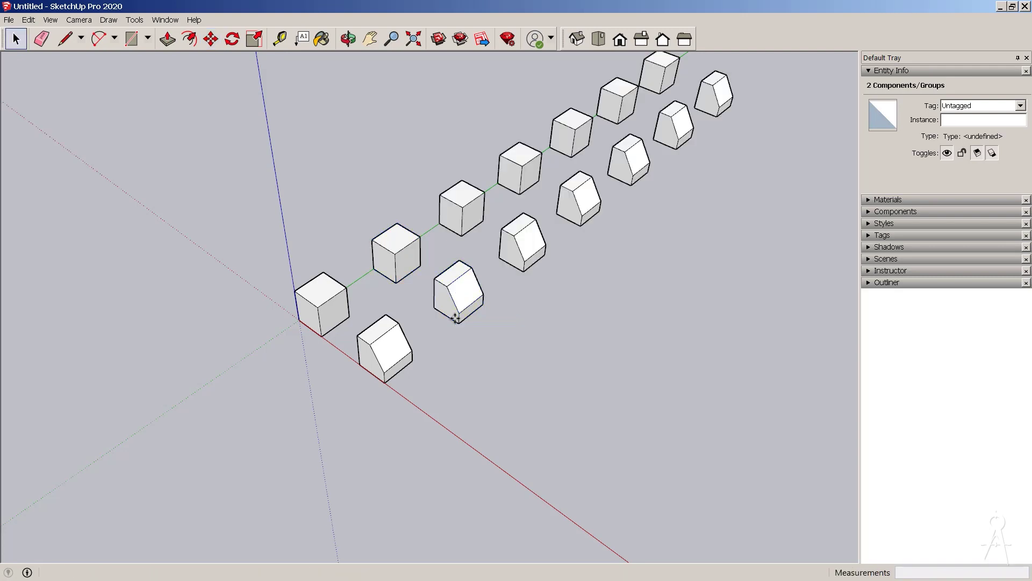
Open the nearest object-1 component, push its top face down about 3' 1 7/16", and close the component.
key("space")
left_click(411, 347)
double_click(402, 347)
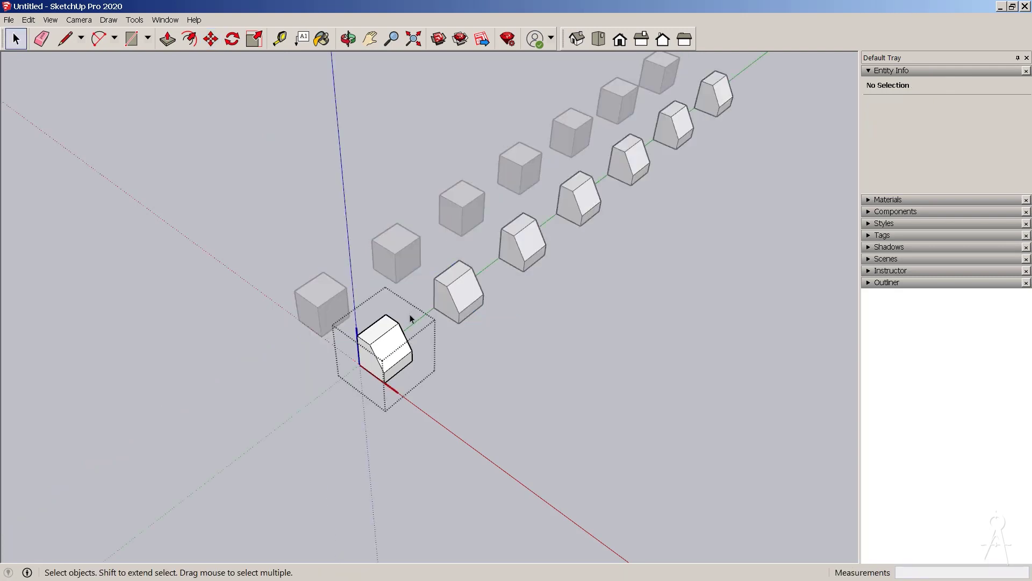
scroll(410, 321, "up", 2)
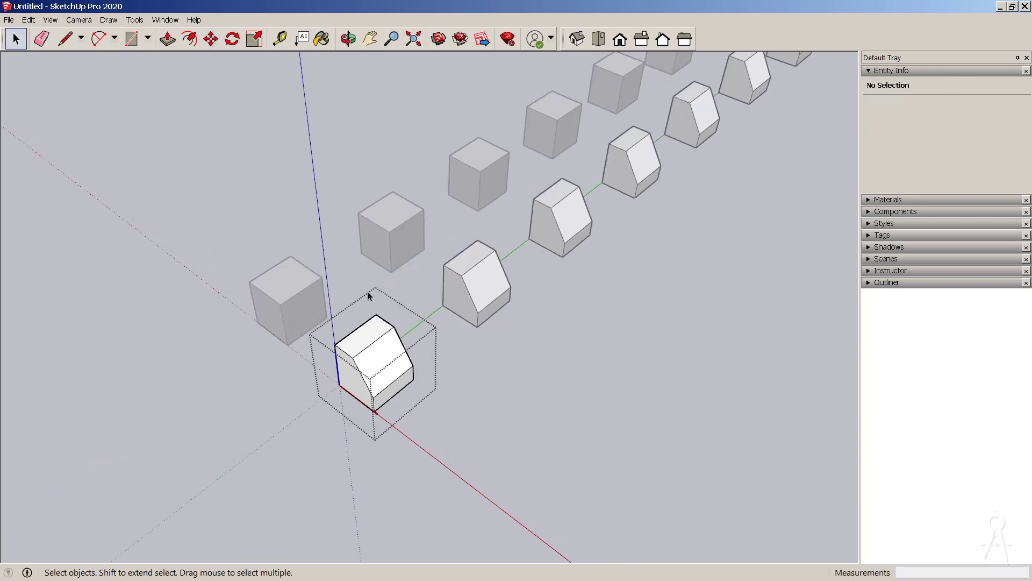
left_click(367, 338)
key("p")
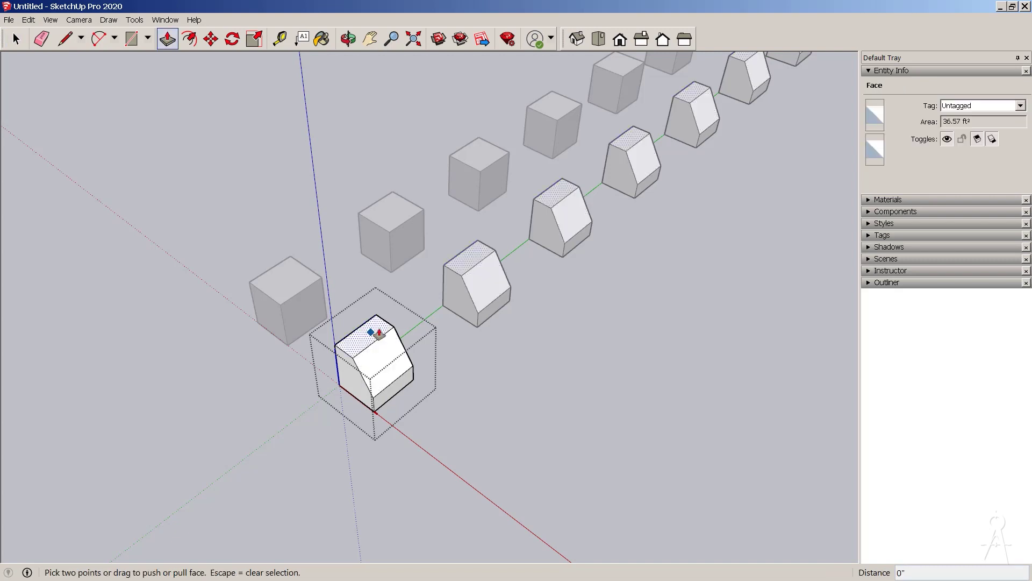
left_click(370, 337)
left_click(379, 346)
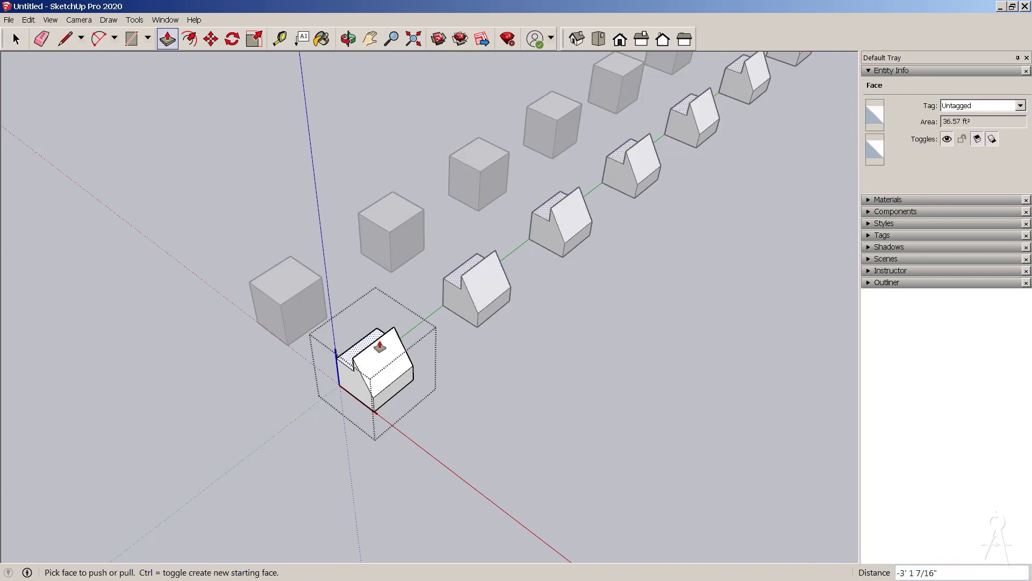
key("space")
middle_click_drag(345, 364, 396, 339)
key("Escape")
Compare the entity info and shapes of the object-1 components with those of the cube groups.
scroll(407, 358, "down", 3)
left_click(410, 361)
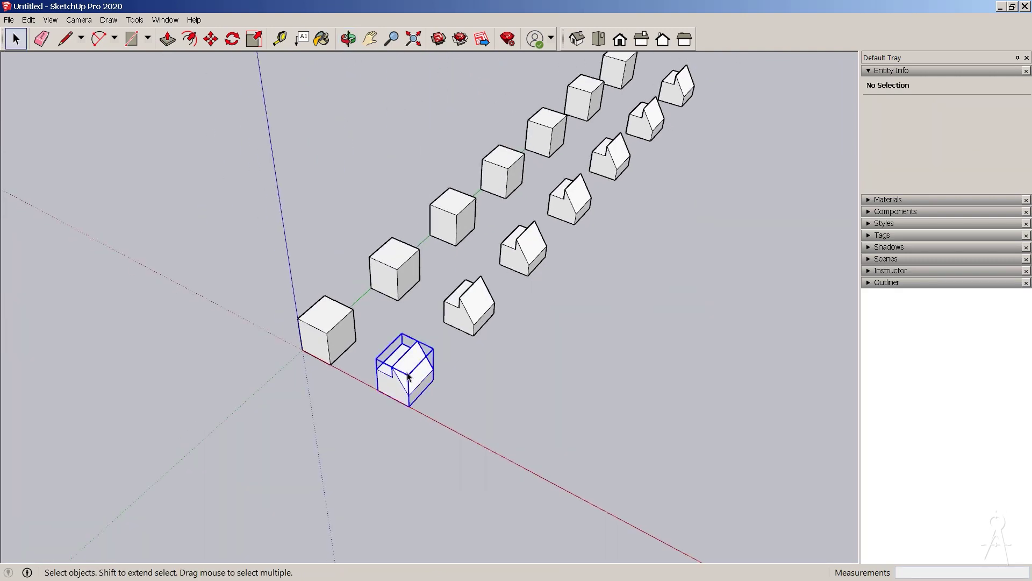
middle_click_drag(443, 373, 437, 315)
scroll(408, 245, "up", 1)
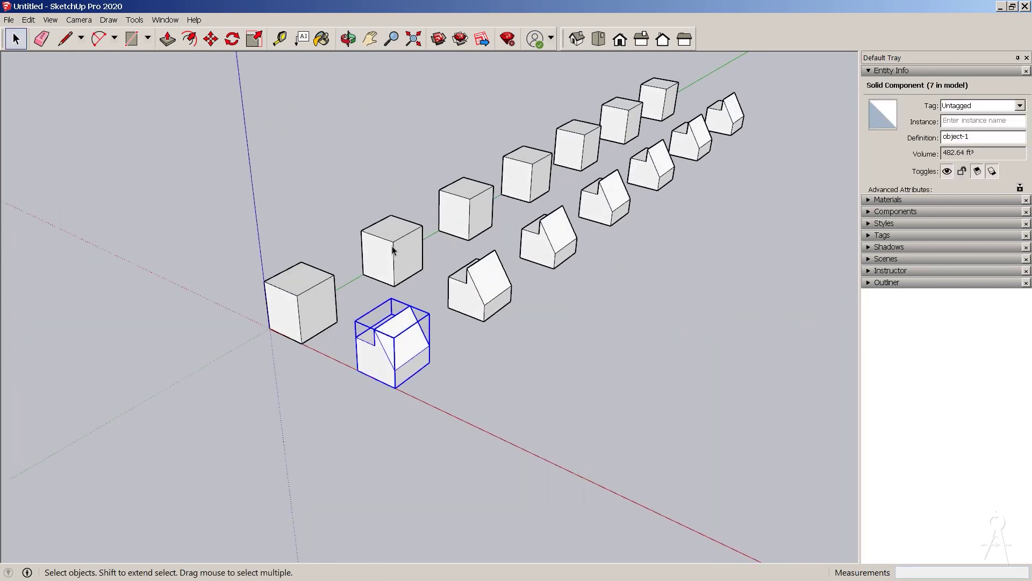
left_click(392, 249)
middle_click_drag(332, 284, 430, 277)
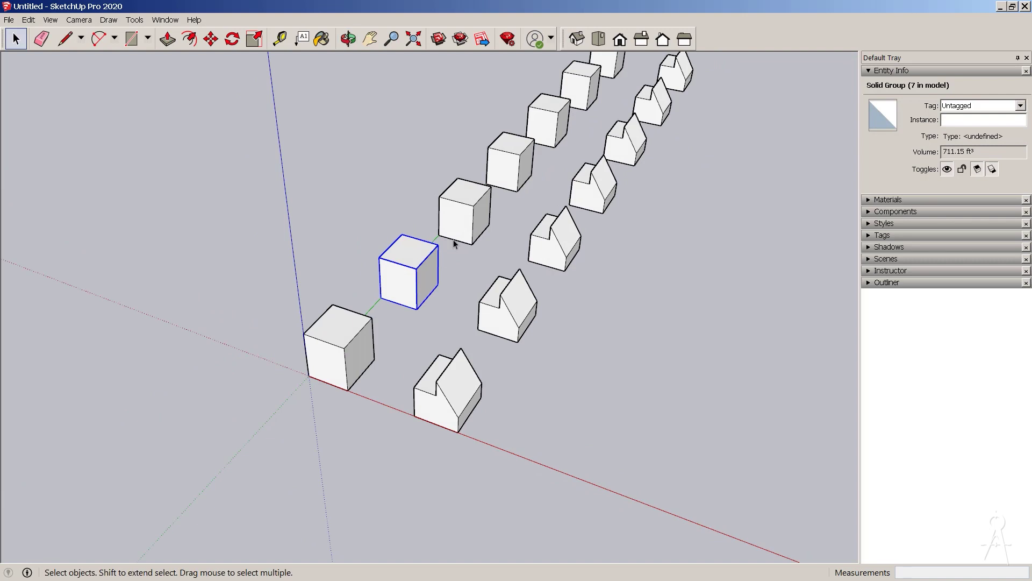
middle_click_drag(456, 245, 385, 385)
left_click(387, 420)
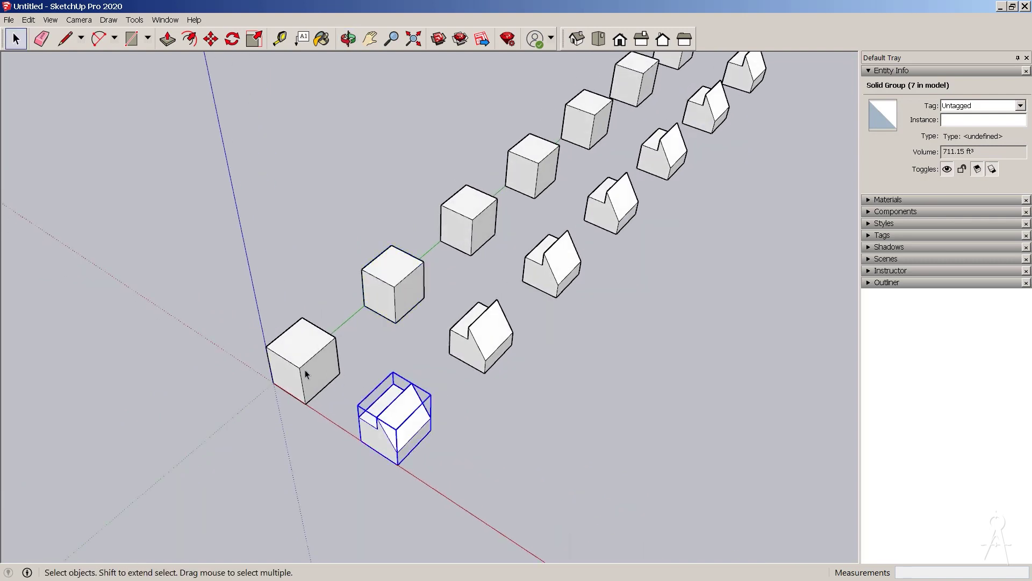
left_click(305, 375)
left_click(376, 303)
left_click(295, 398)
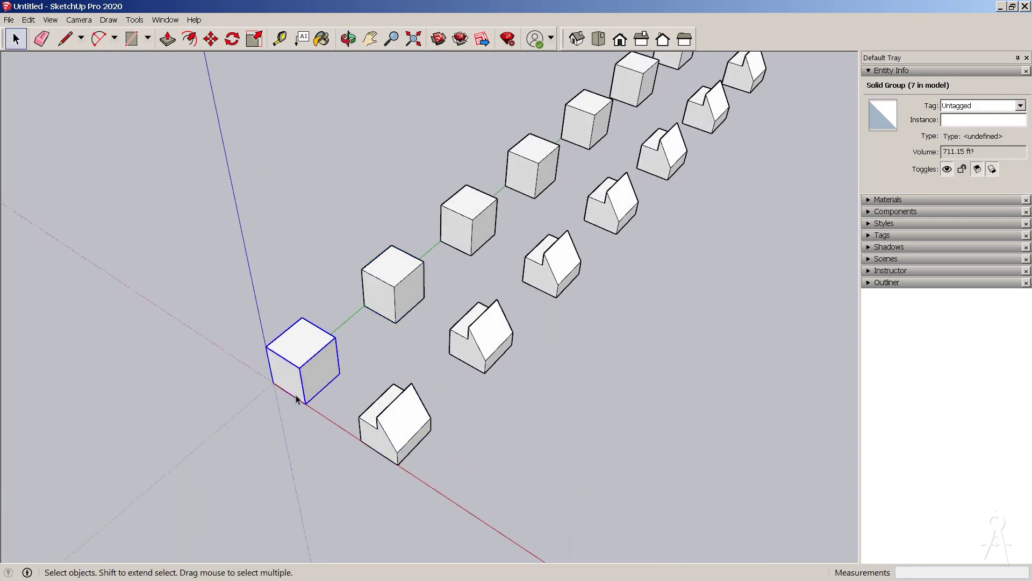
middle_click_drag(368, 369, 517, 383)
left_click(392, 293)
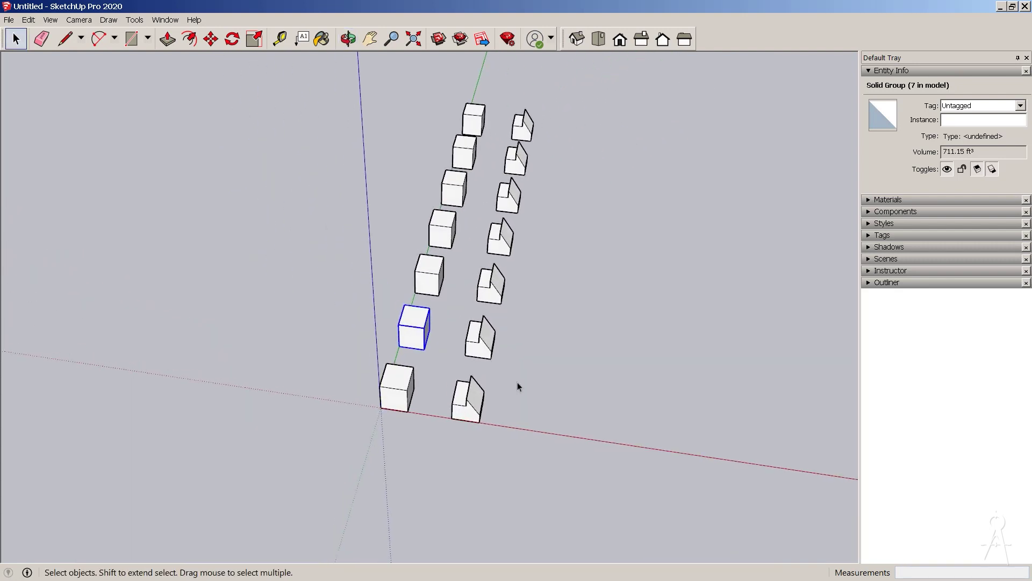
scroll(465, 406, "up", 2)
left_click(467, 408)
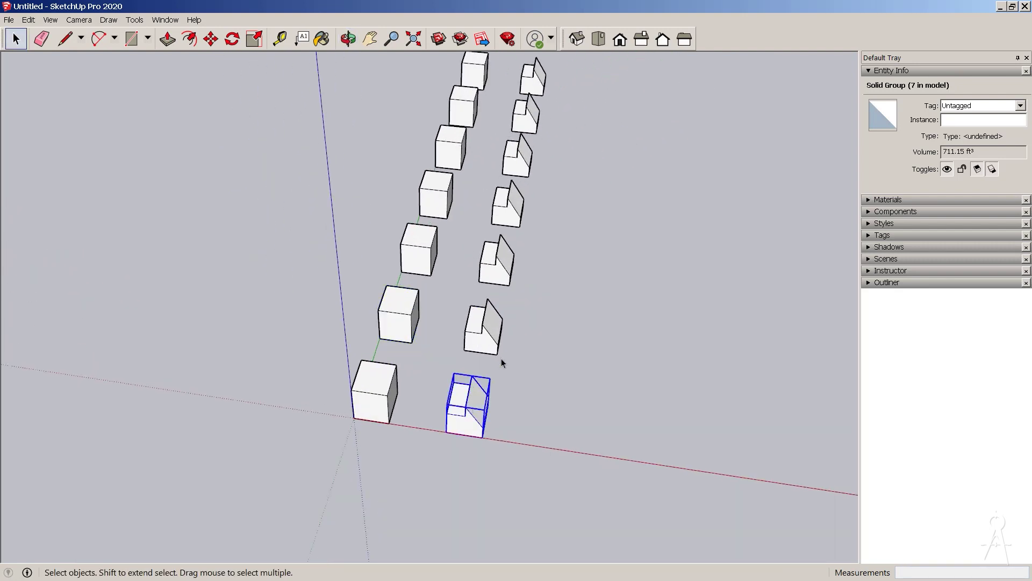
Open the nearest object-1 component to view its editing context, and close it again.
scroll(500, 382, "up", 2)
middle_click_drag(498, 406, 428, 375)
scroll(405, 430, "down", 2)
scroll(405, 430, "down", 2)
double_click(419, 416)
scroll(418, 414, "up", 2)
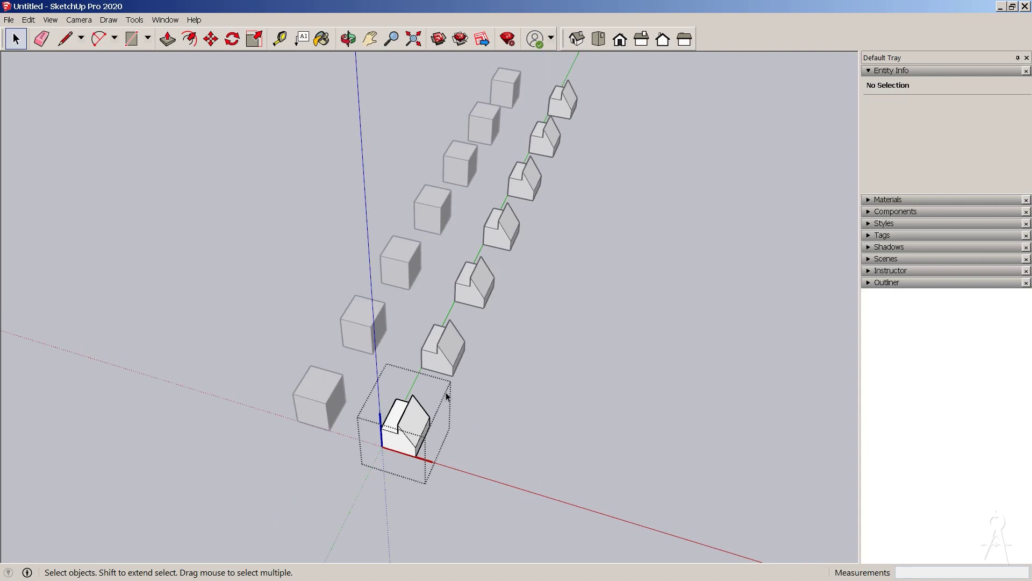
left_click(466, 417)
Reopen the nearest object-1 component, examine how its copies and the cube groups are faded, and close it.
scroll(466, 417, "down", 3)
middle_click_drag(437, 441, 432, 446)
scroll(432, 446, "up", 3)
left_click(411, 423)
double_click(412, 424)
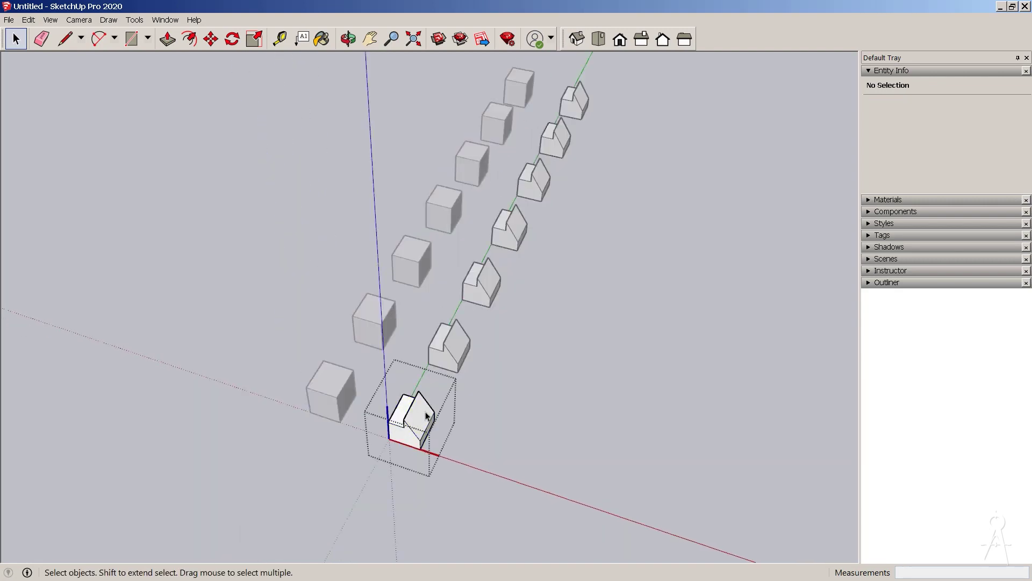
scroll(401, 439, "up", 2)
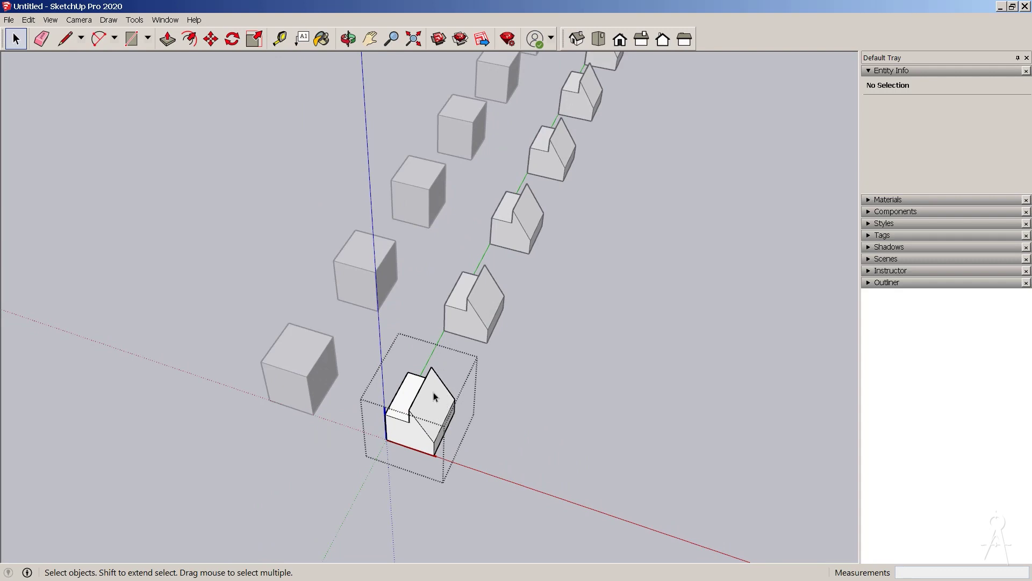
middle_click_drag(433, 398, 482, 154)
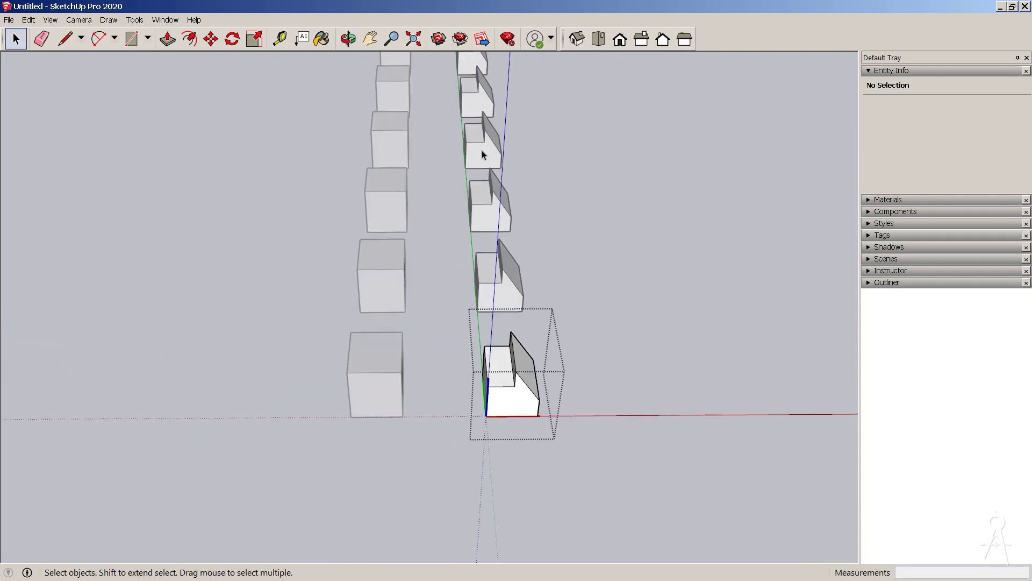
middle_click_drag(451, 262, 311, 292)
scroll(373, 351, "up", 2)
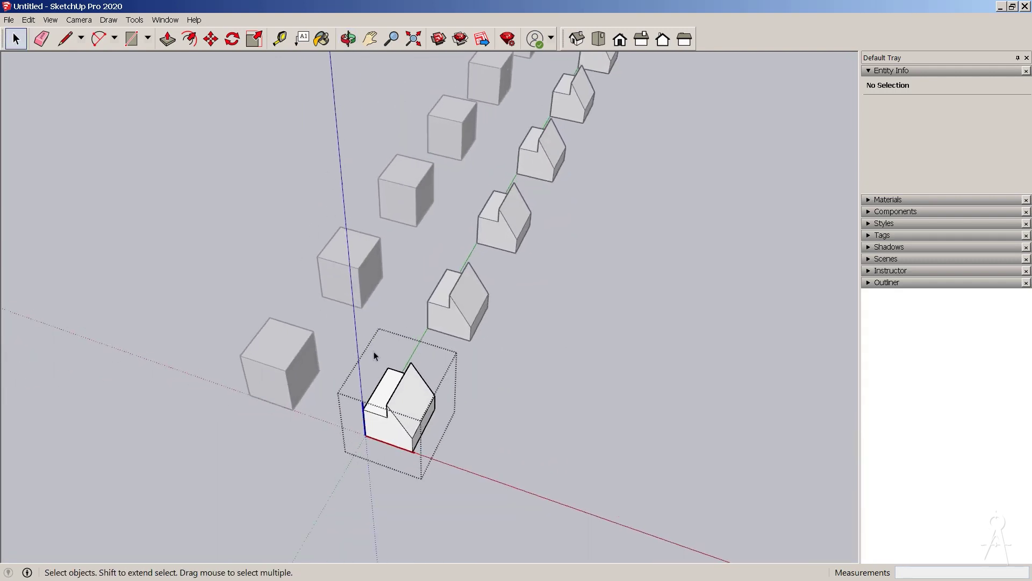
scroll(395, 353, "up", 1)
left_click(514, 402)
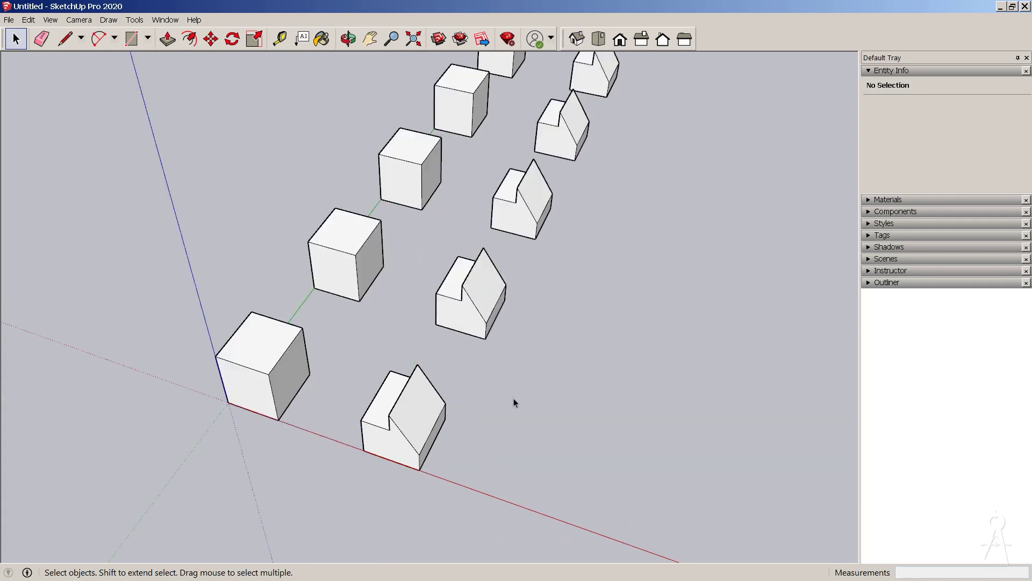
Open the cube group at the origin for editing and unhide all hidden entities.
double_click(281, 382)
middle_click_drag(282, 382, 463, 389)
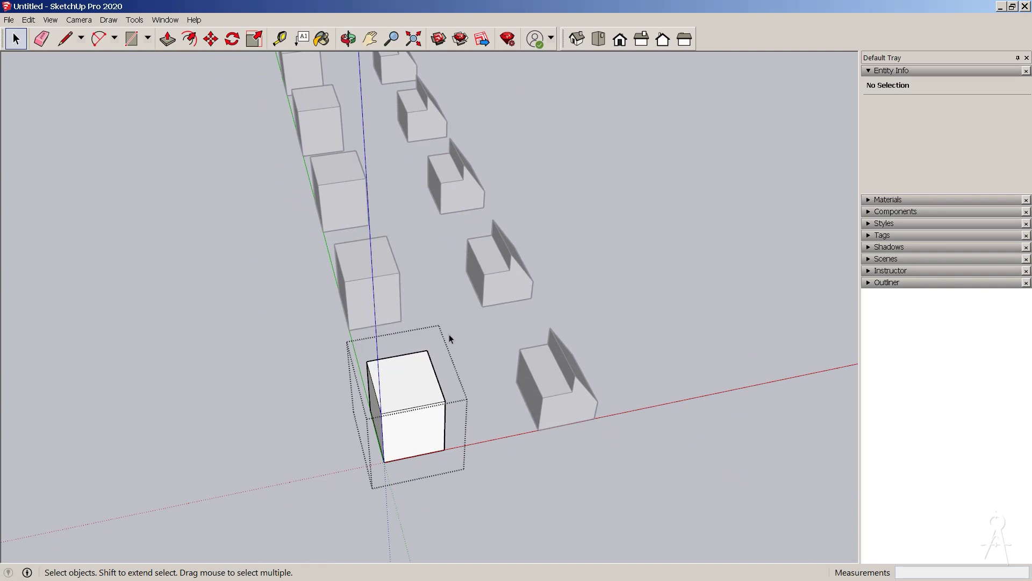
middle_click_drag(449, 335, 301, 251)
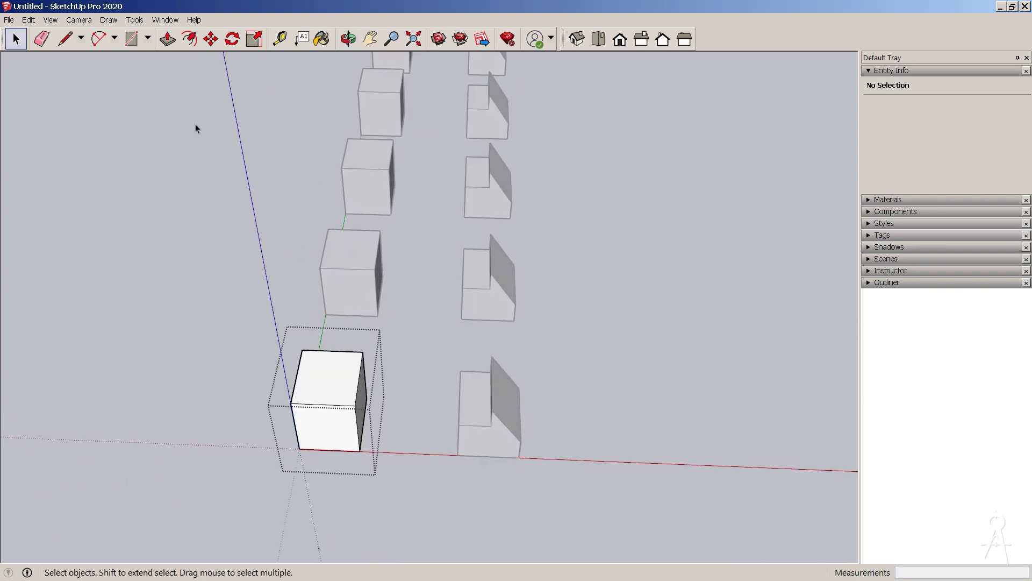
left_click(78, 20)
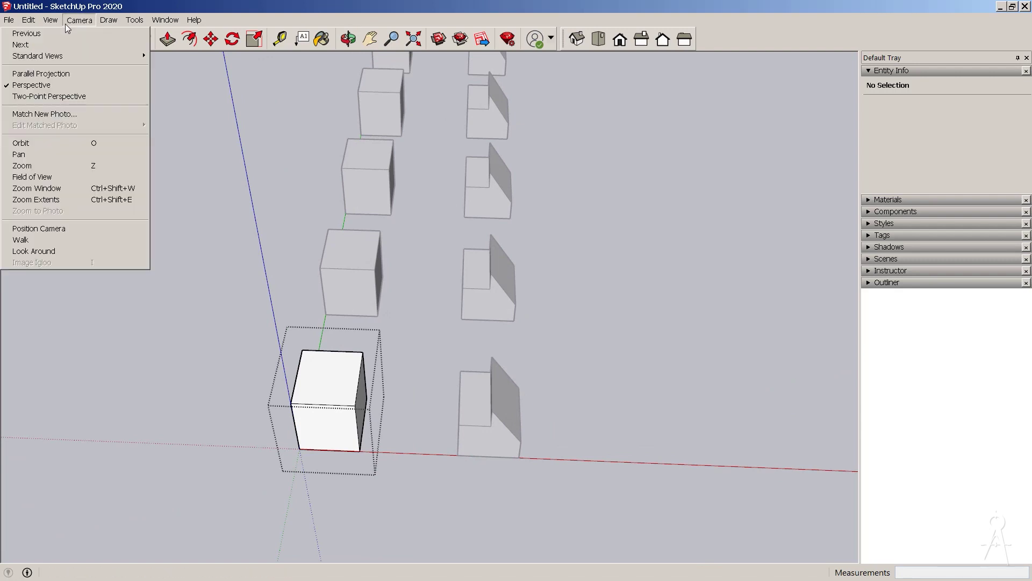
mouse_move(55, 26)
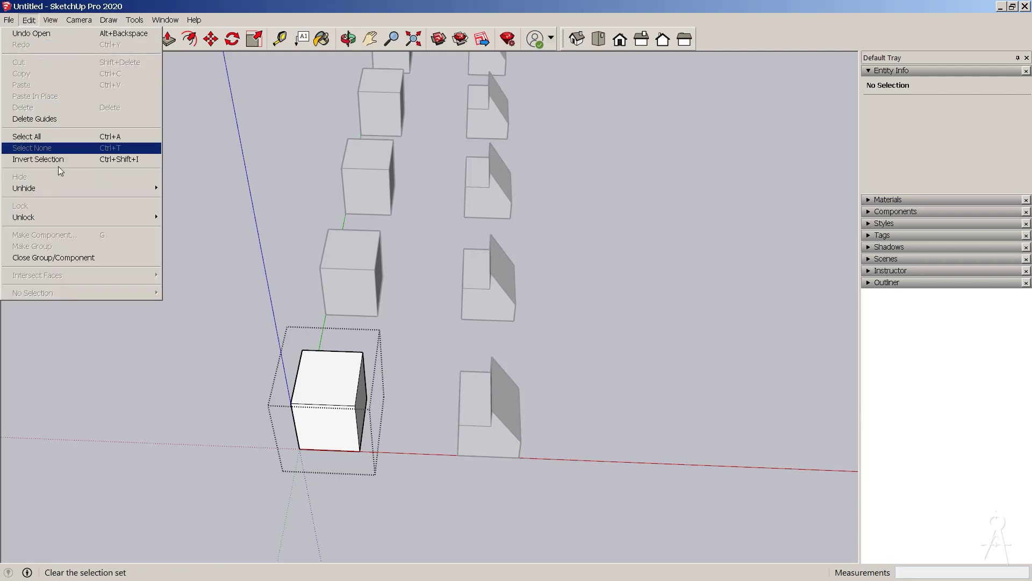
mouse_move(114, 191)
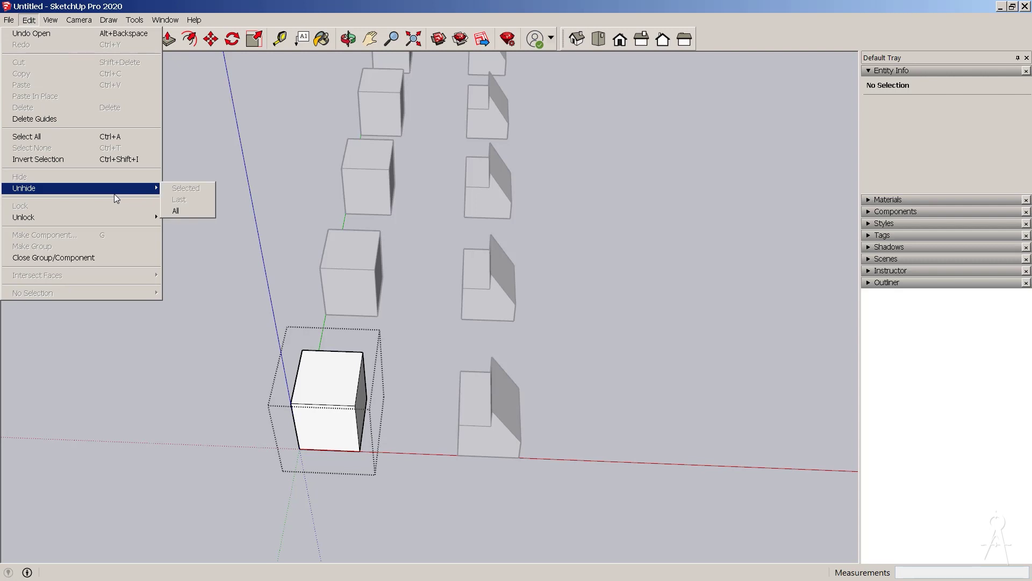
left_click(203, 210)
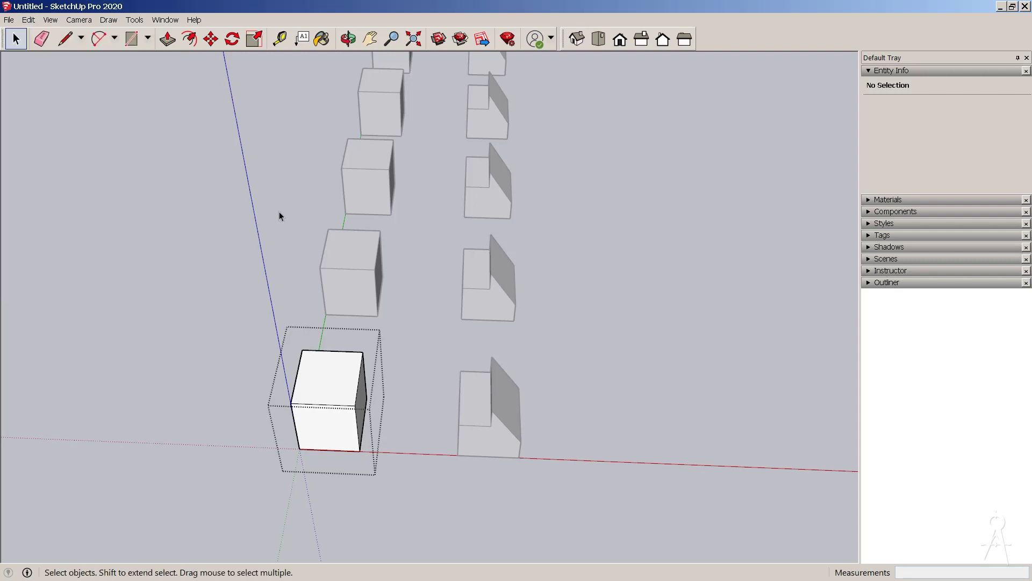
Close the cube group at the origin with the Close Group/Component command.
middle_click_drag(355, 356, 390, 345)
left_click(40, 21)
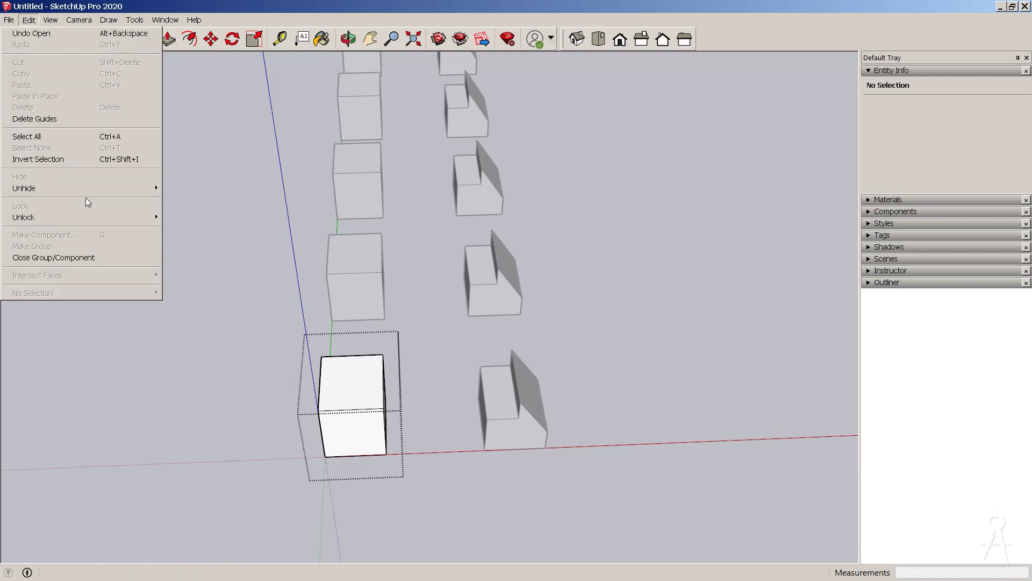
left_click(82, 257)
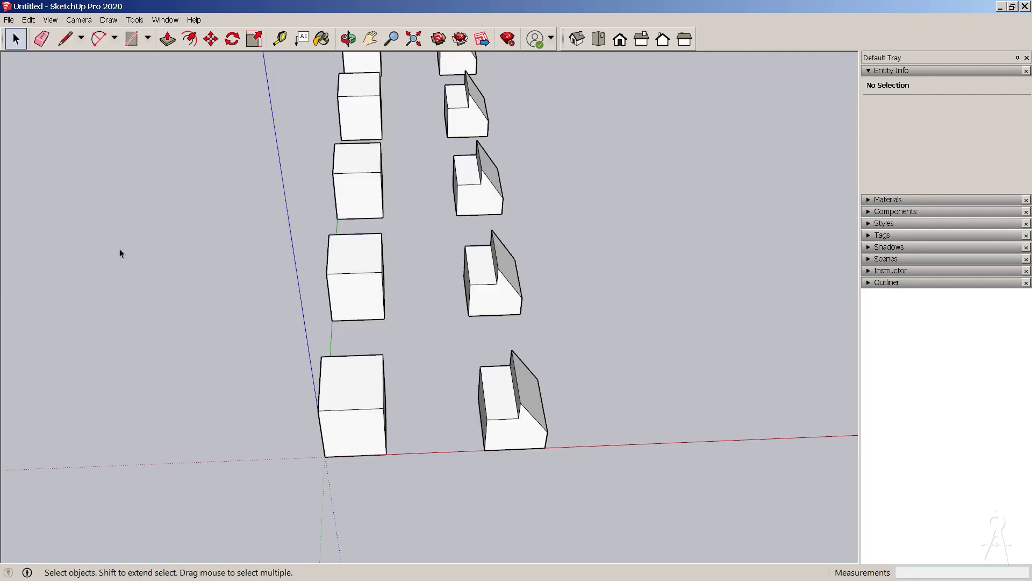
Open the second cube group in the row for editing and select its front face.
left_click(350, 264)
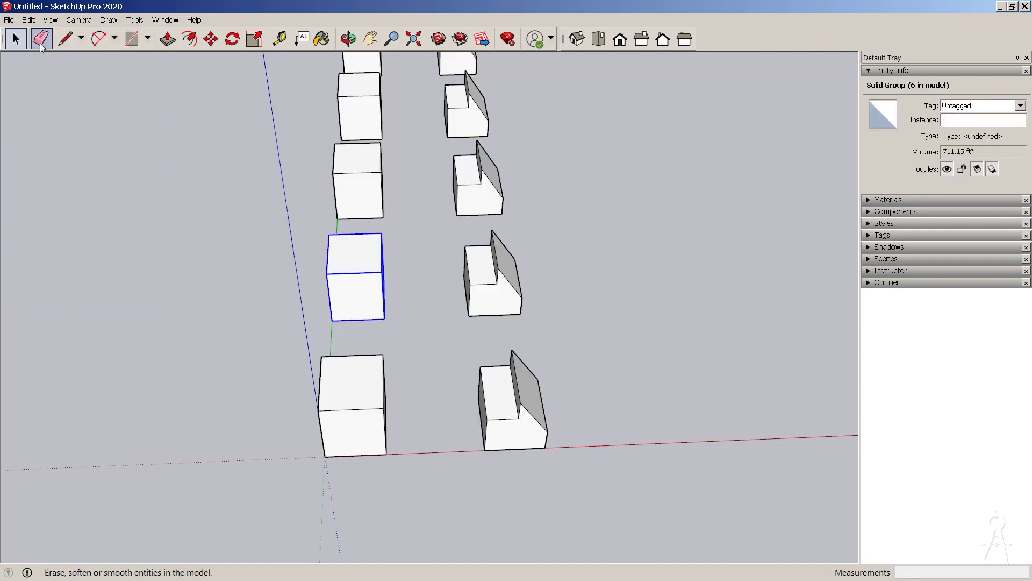
left_click(30, 24)
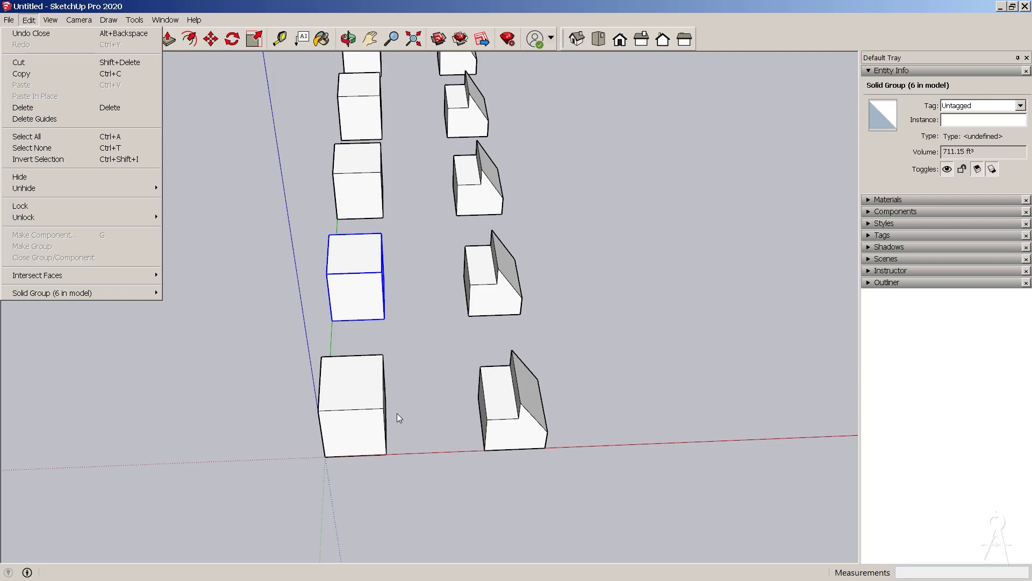
double_click(364, 307)
scroll(379, 275, "up", 3)
middle_click_drag(385, 284, 375, 248)
left_click(317, 290)
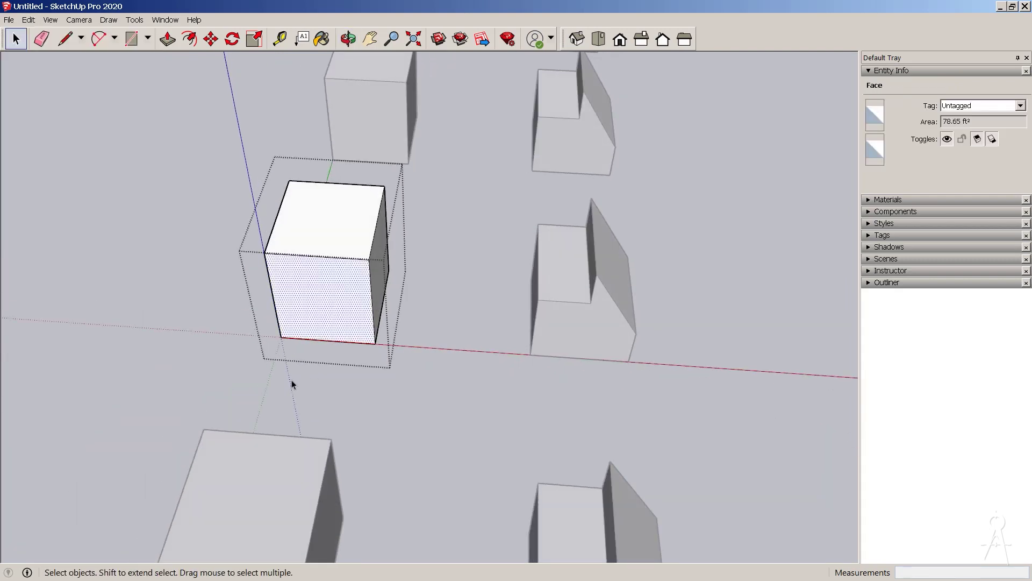
Close the second cube group in the row.
scroll(291, 379, "down", 3)
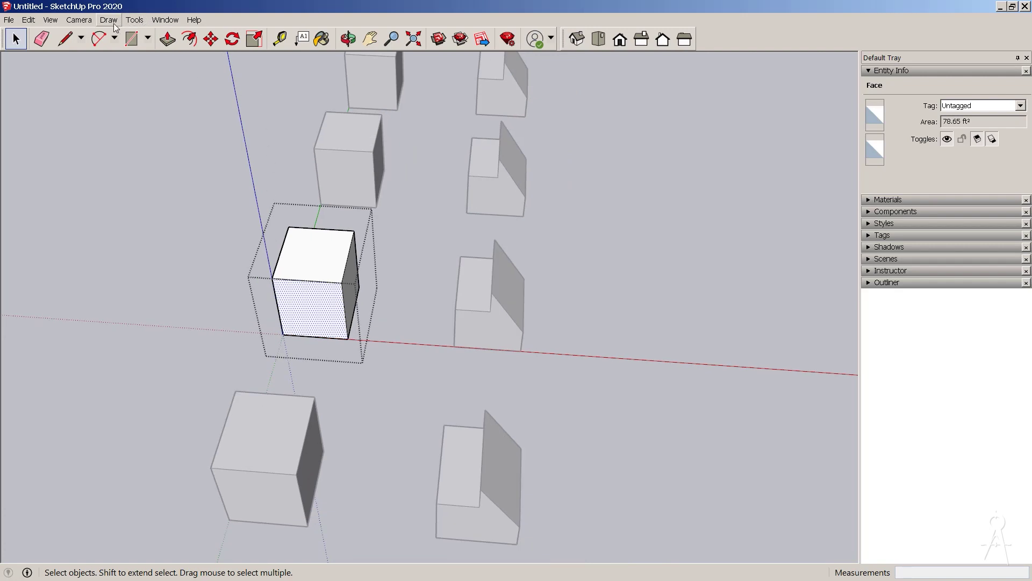
left_click(51, 20)
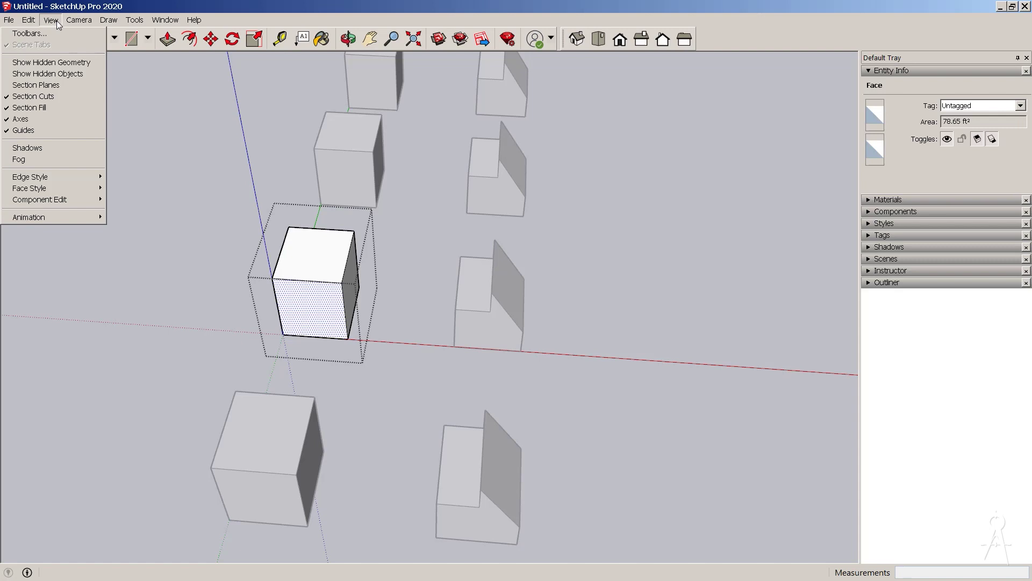
left_click(171, 159)
left_click(171, 159)
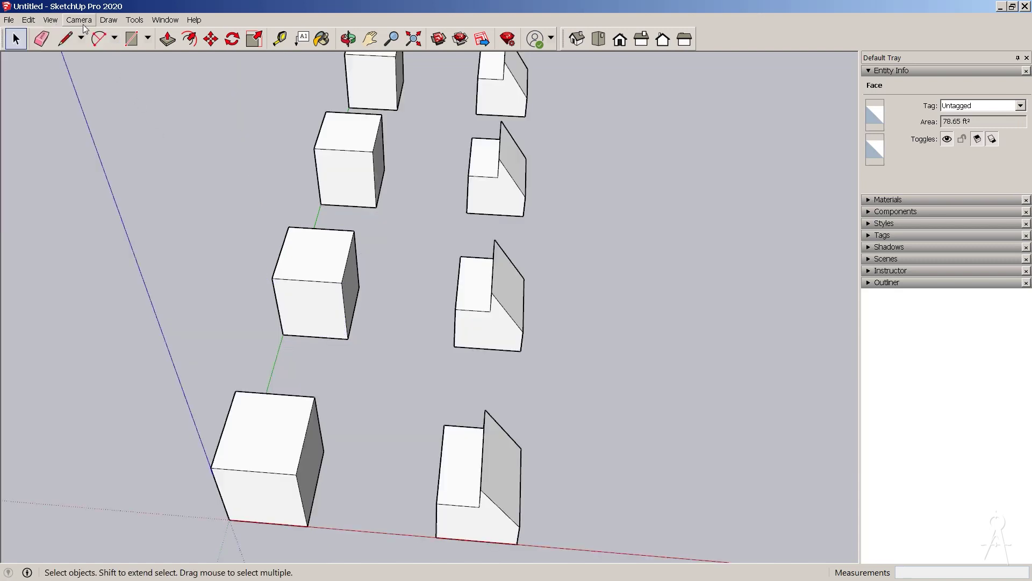
Reopen the second cube group for editing, select its top face, and close the group.
left_click(86, 23)
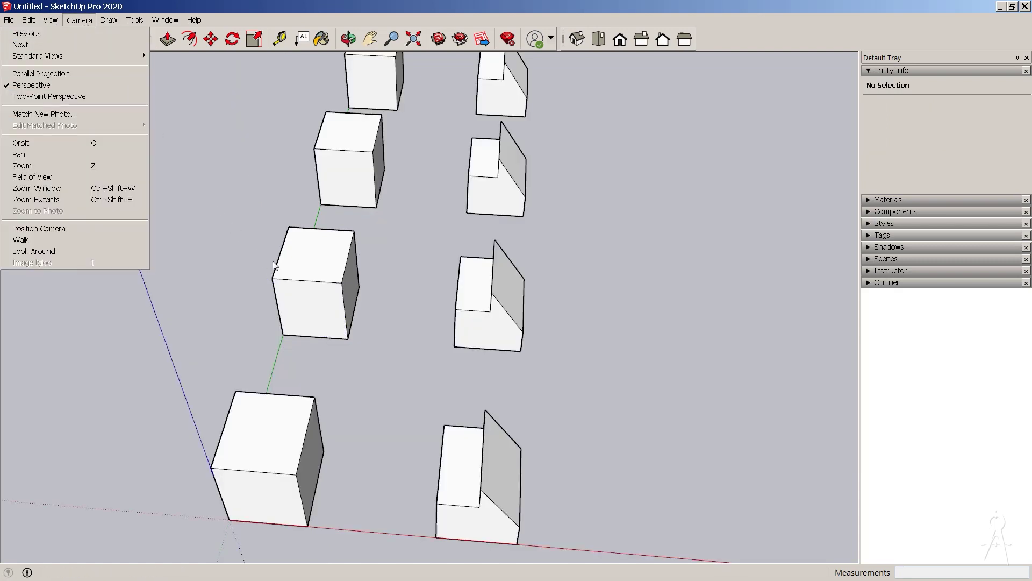
left_click(321, 281)
double_click(322, 281)
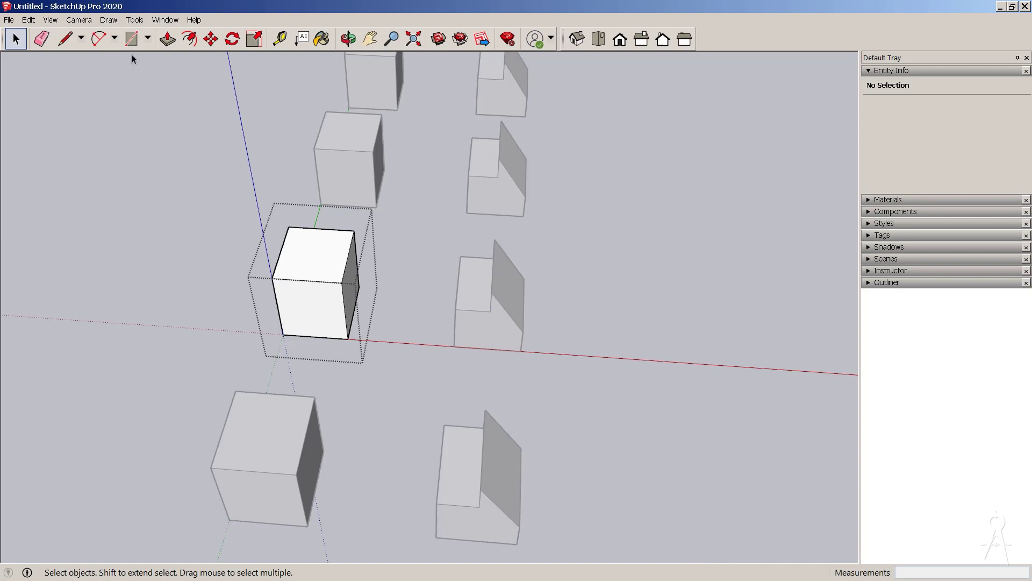
left_click(73, 23)
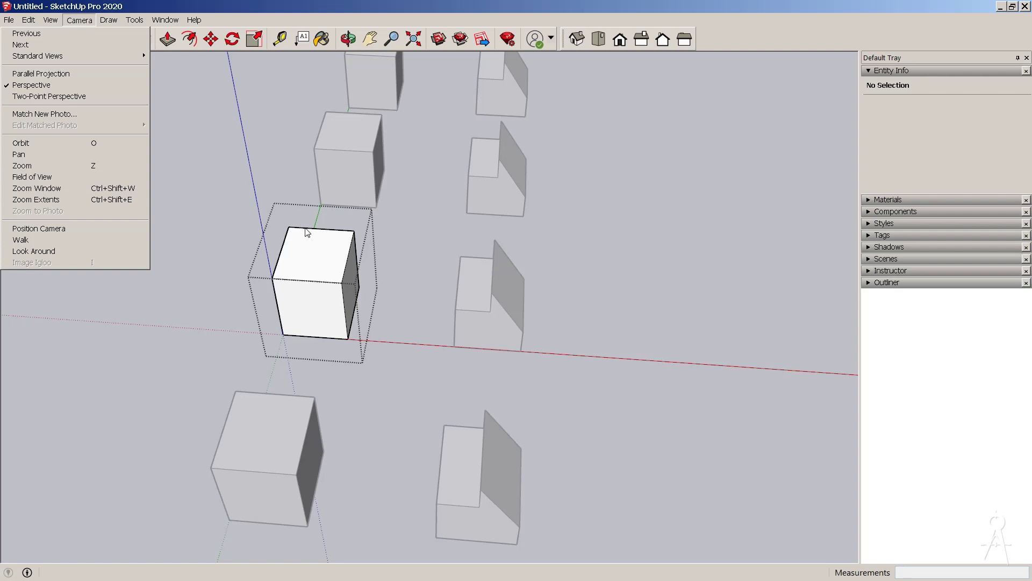
middle_click_drag(307, 233, 335, 269)
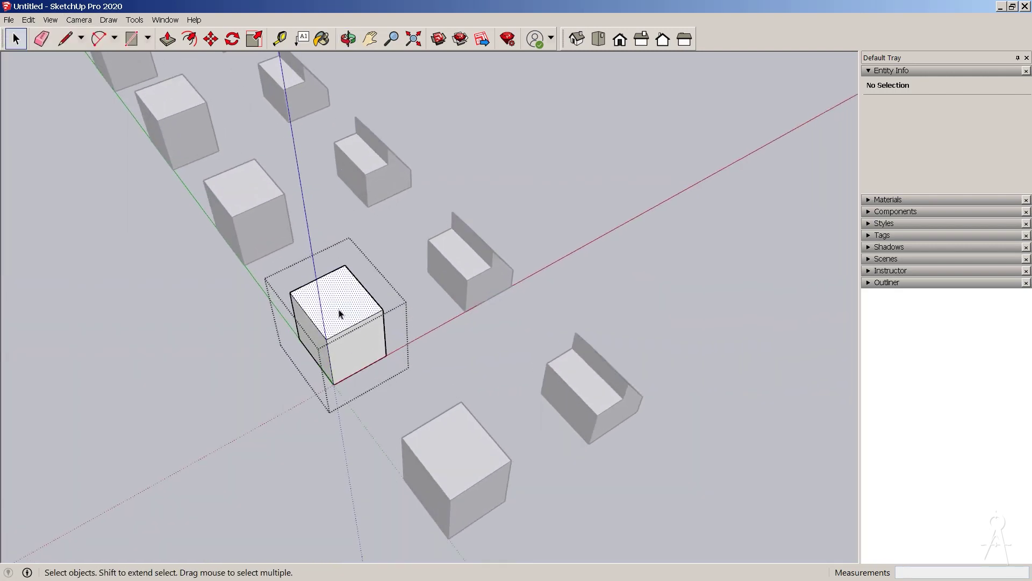
left_click(340, 314)
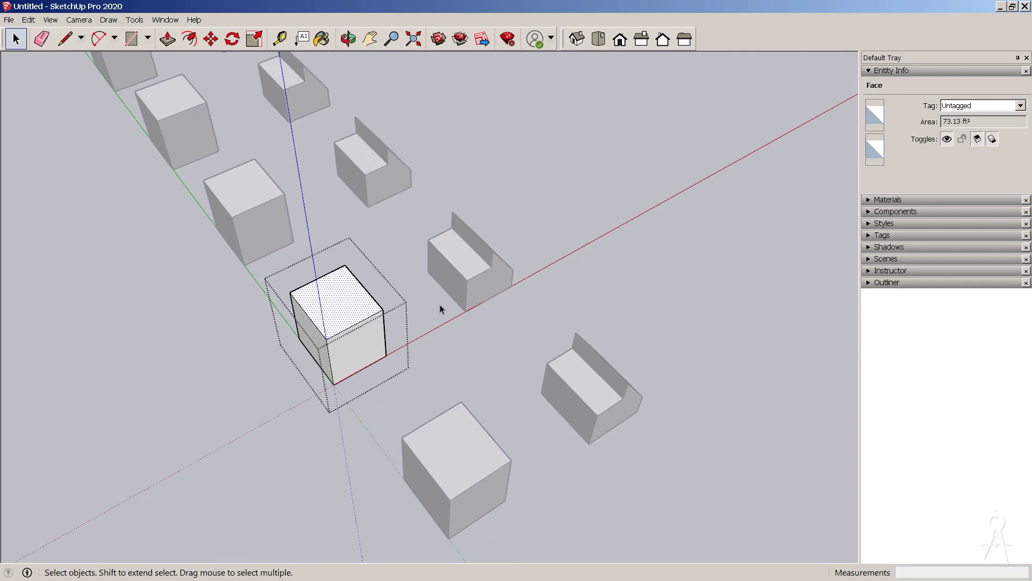
left_click(425, 353)
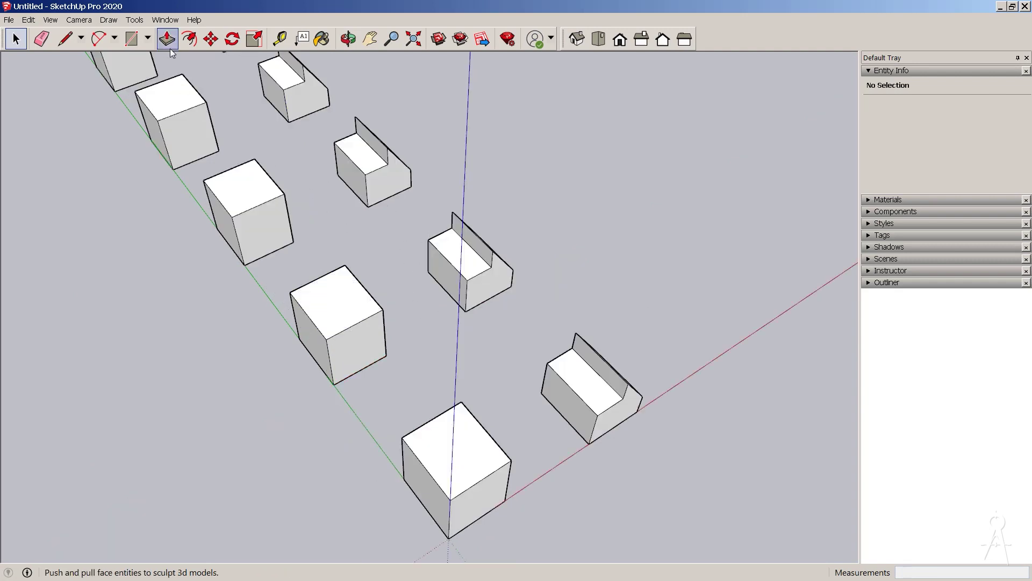
Open the second cube group, hide the rest of the model, show it again, and close the group.
left_click(170, 21)
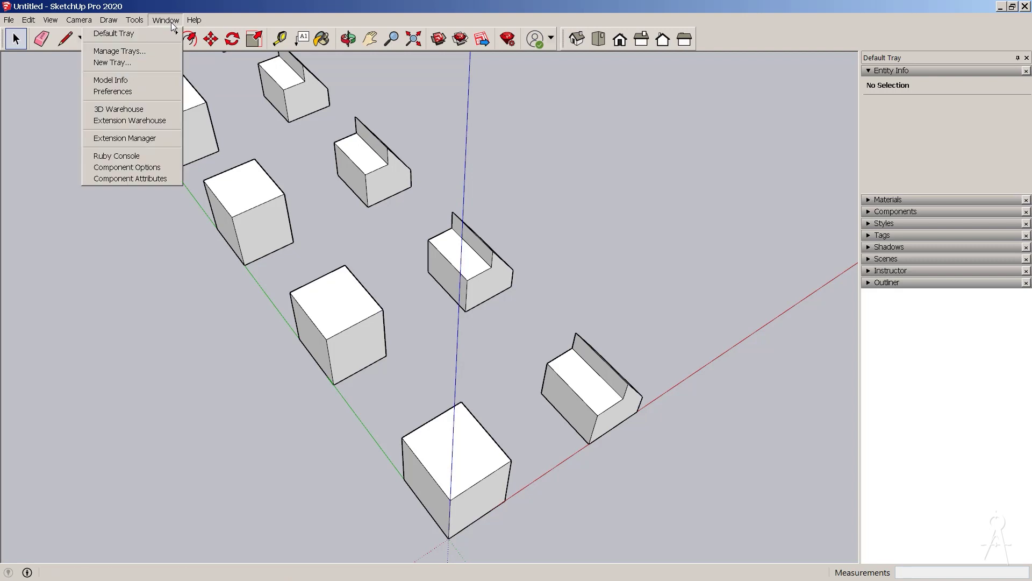
left_click(172, 22)
middle_click_drag(223, 95, 347, 241)
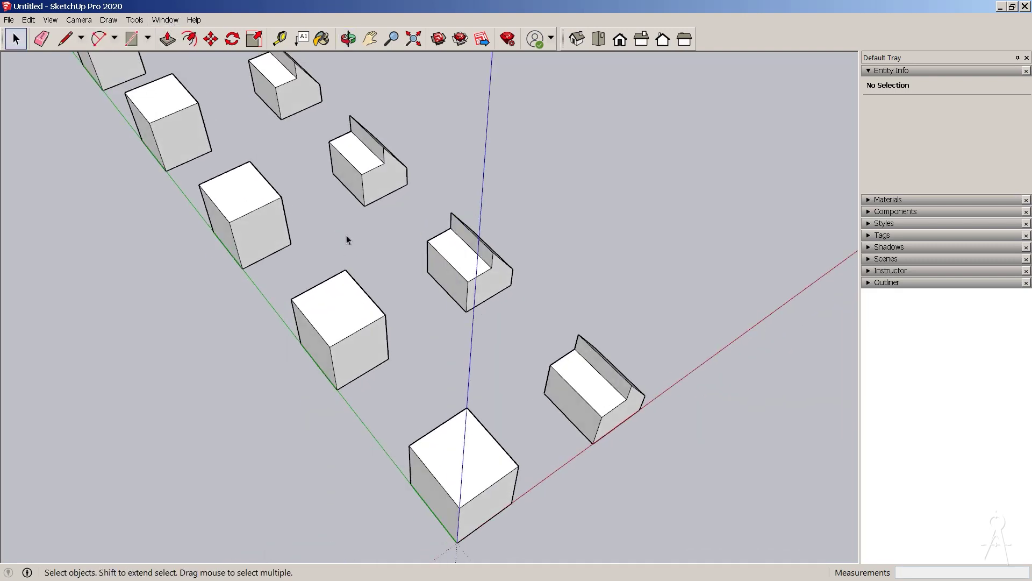
double_click(338, 330)
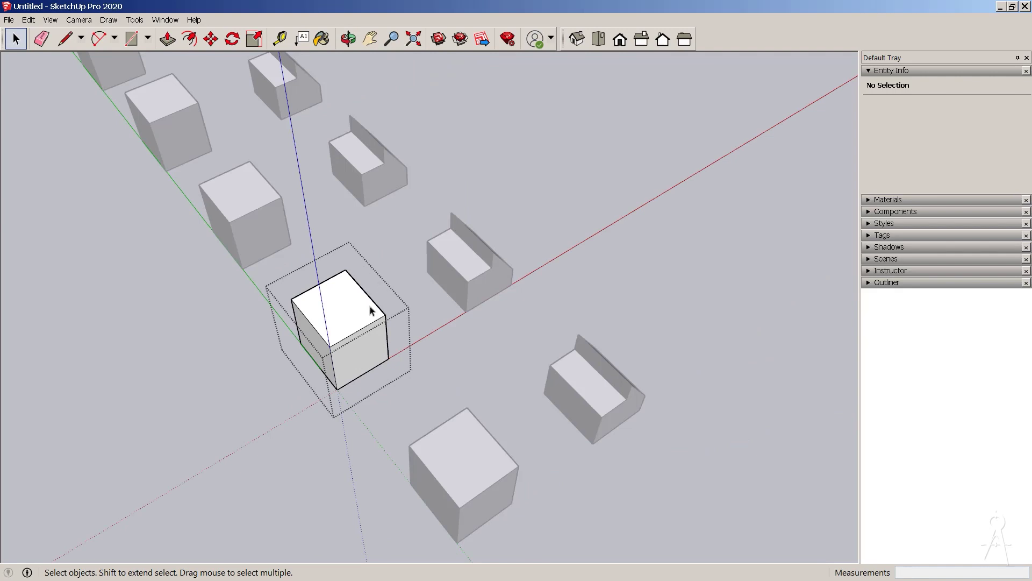
key("i")
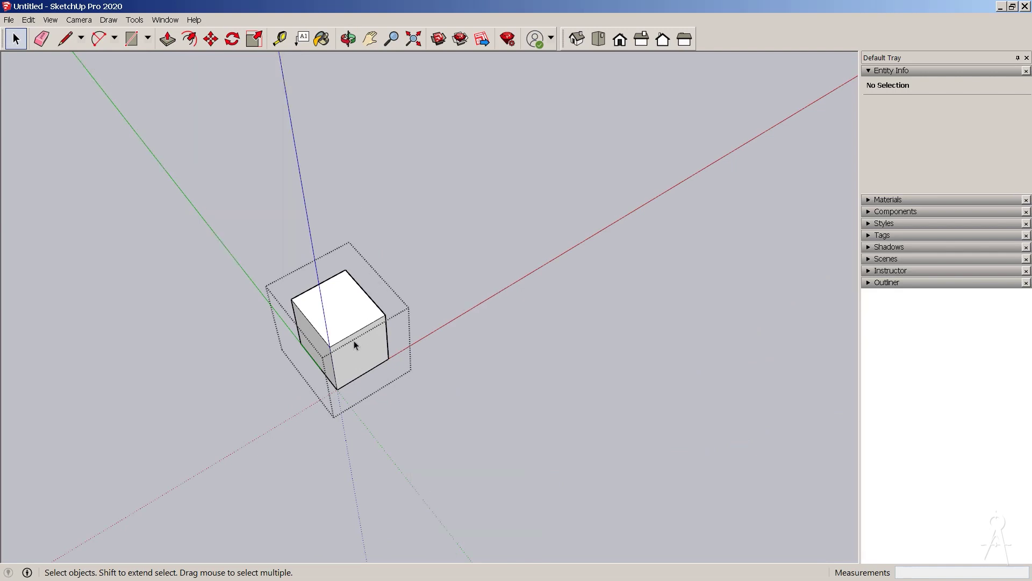
key("ctrl+h")
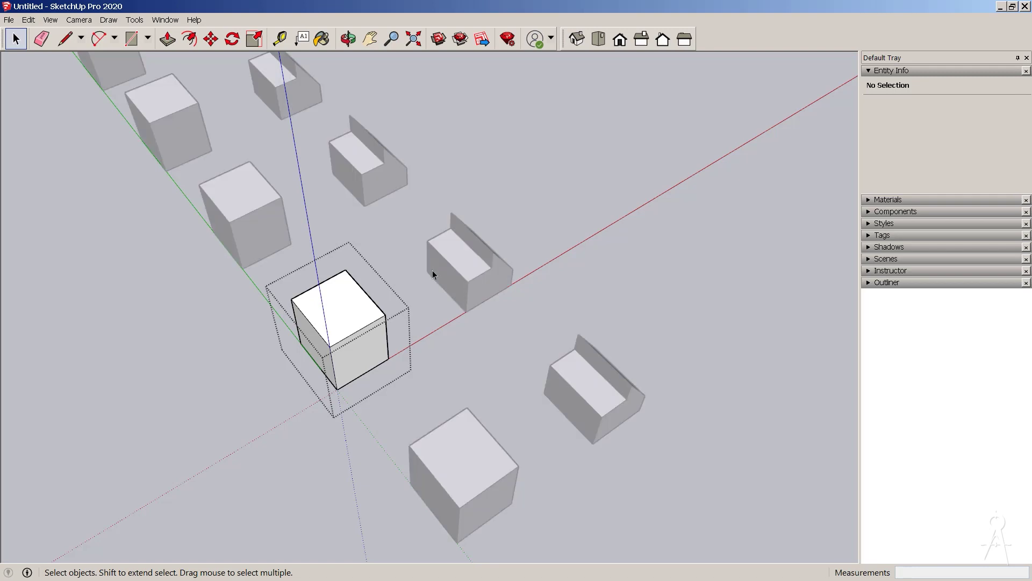
left_click(467, 211)
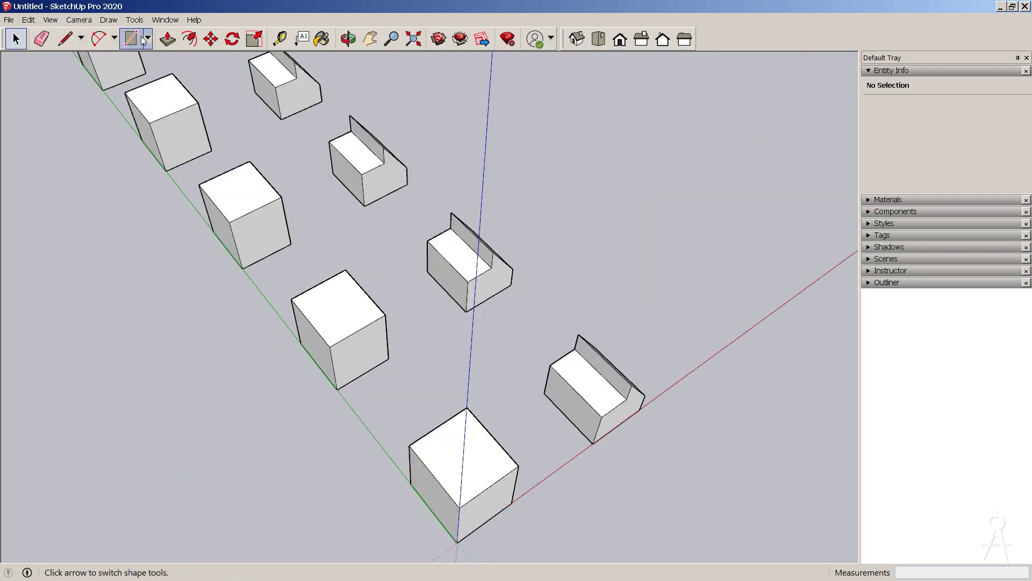
Look up the shortcut for View/Component Edit/Hide Rest Of Model in the shortcut preferences by filtering the functions with "hide".
left_click(172, 20)
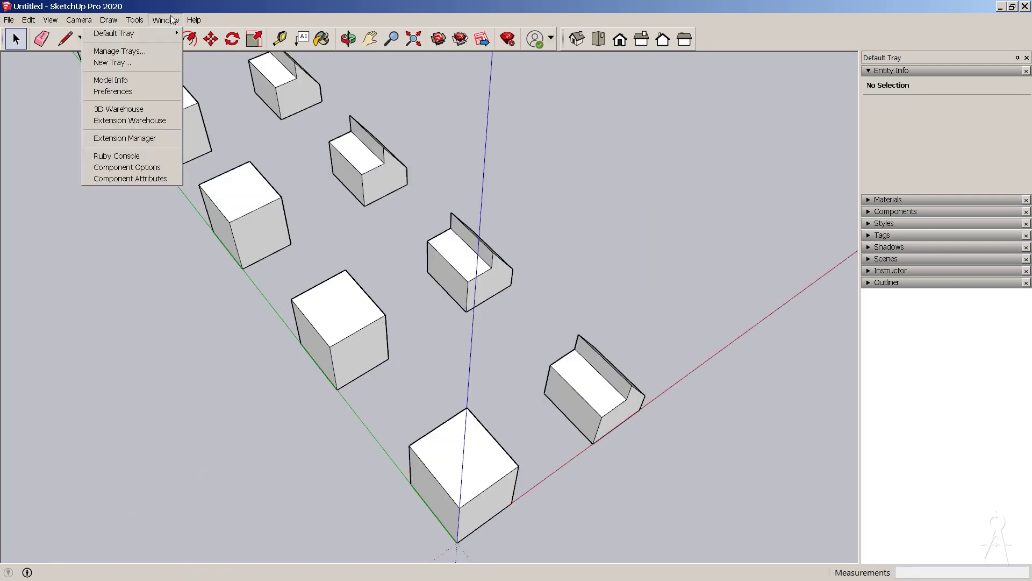
mouse_move(8, 22)
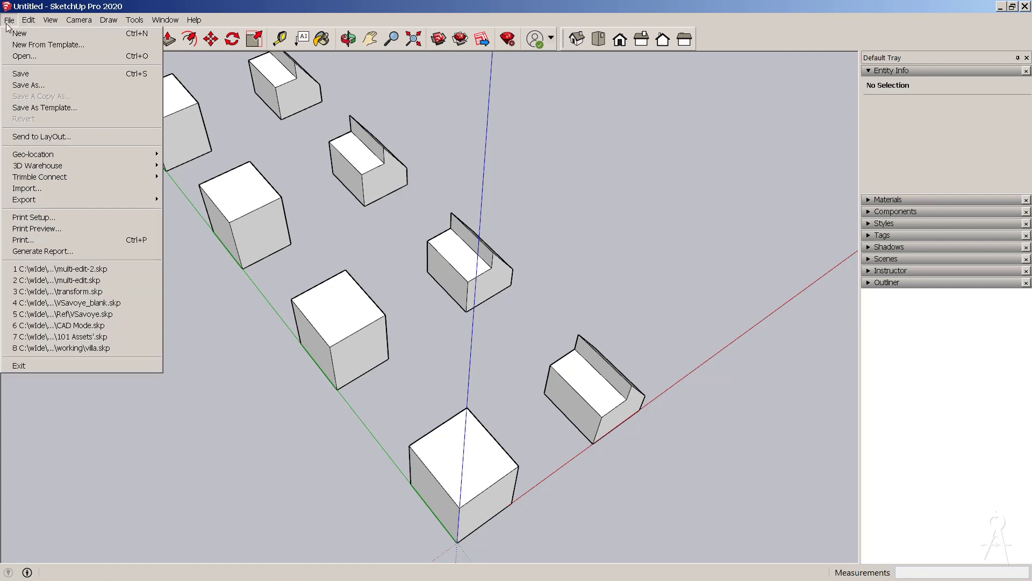
mouse_move(159, 18)
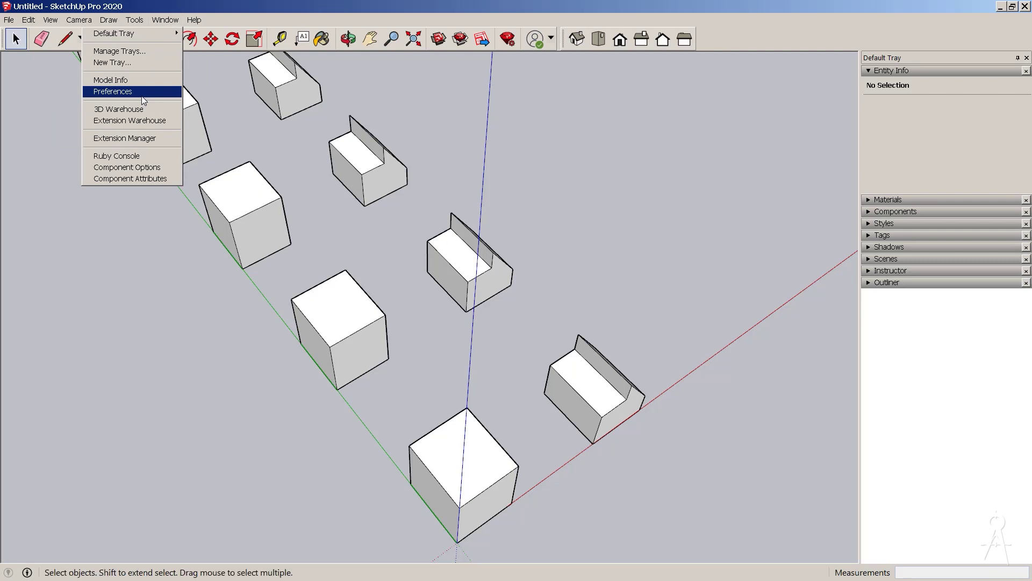
left_click(141, 96)
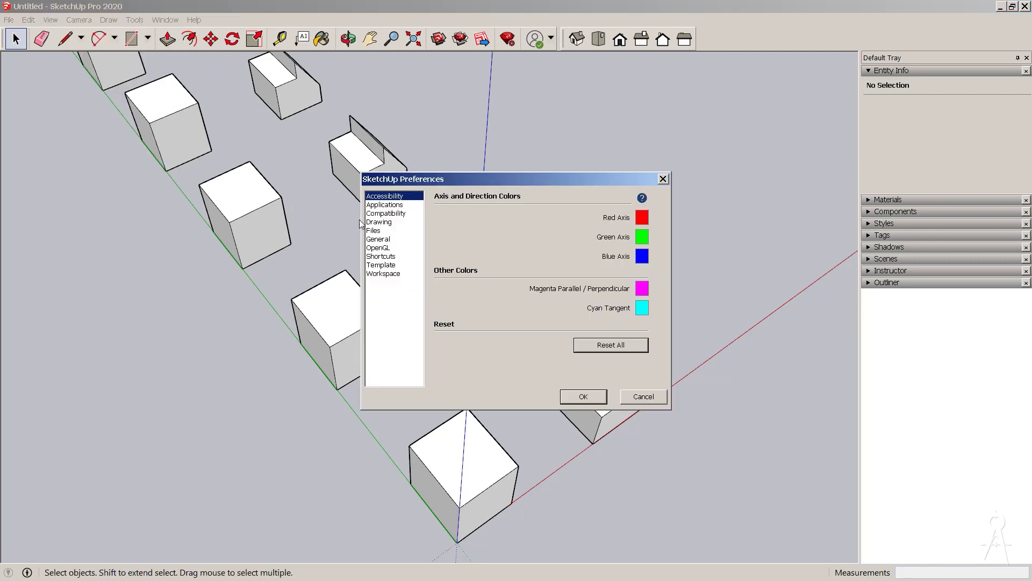
left_click(388, 257)
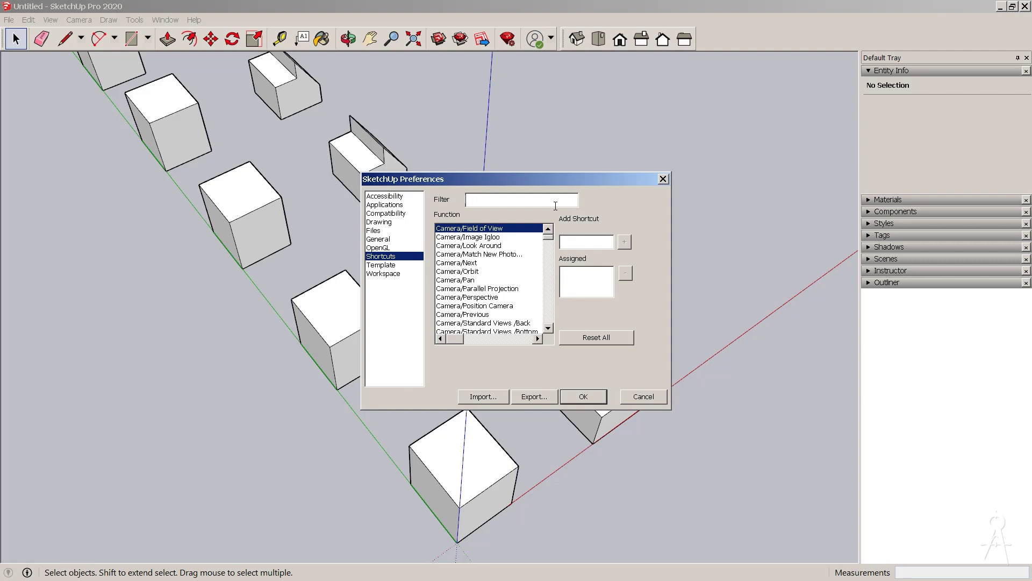
type("hide")
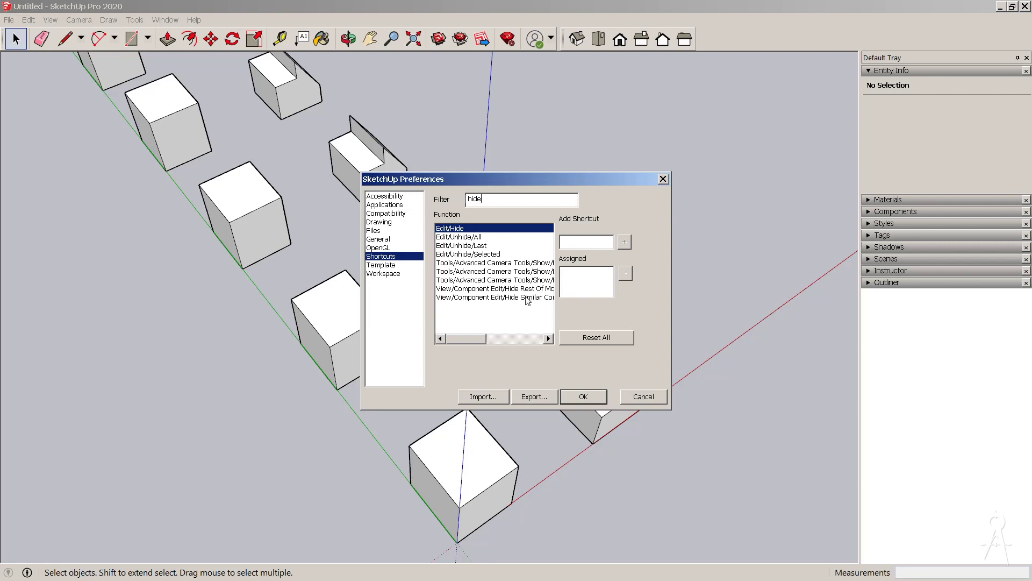
left_click(538, 289)
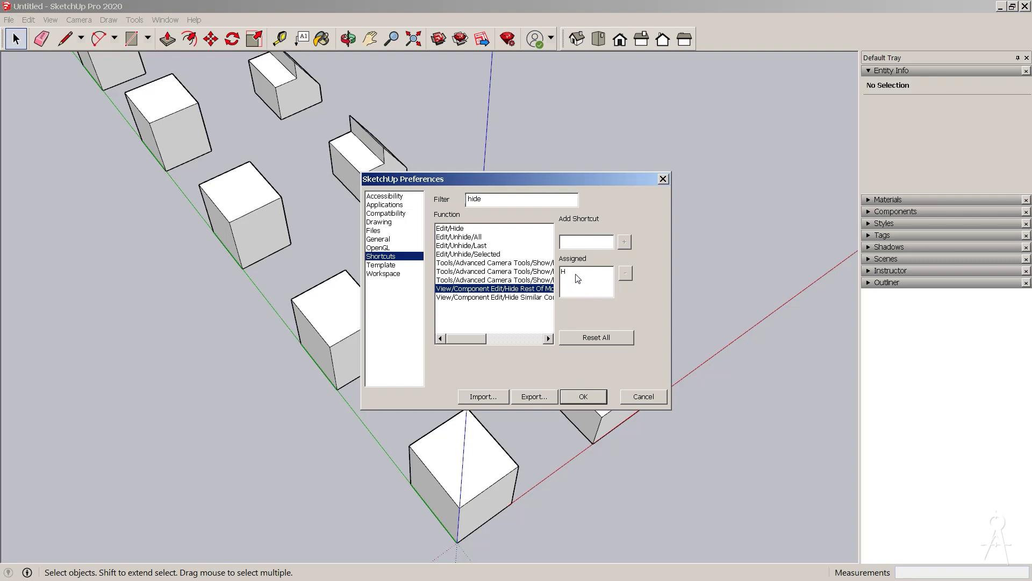
Try to add R as a shortcut for Hide Rest Of Model, decline reassigning it from Rectangle, and cancel the preferences.
left_click(581, 237)
key("s")
left_click(624, 242)
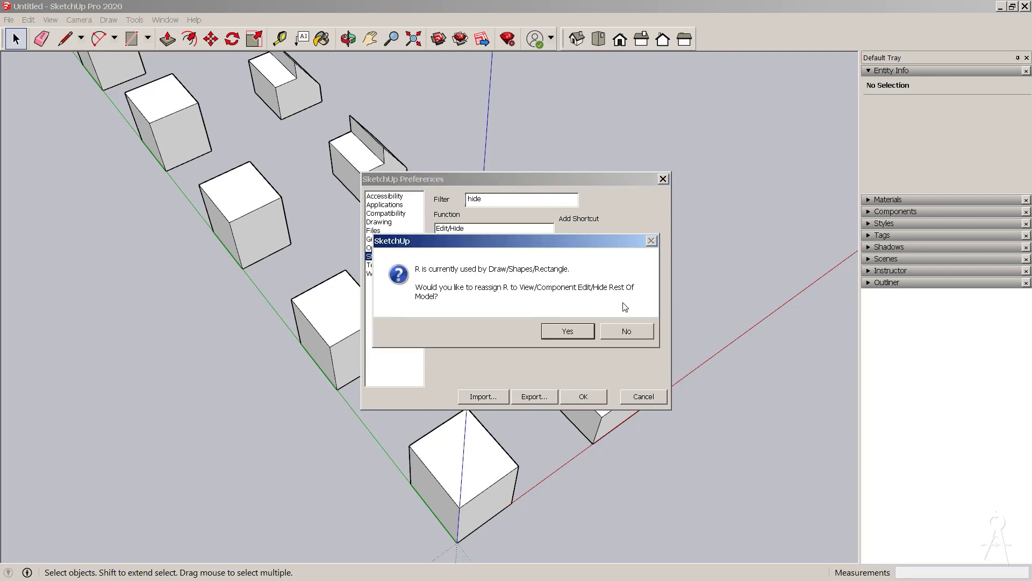
left_click(609, 334)
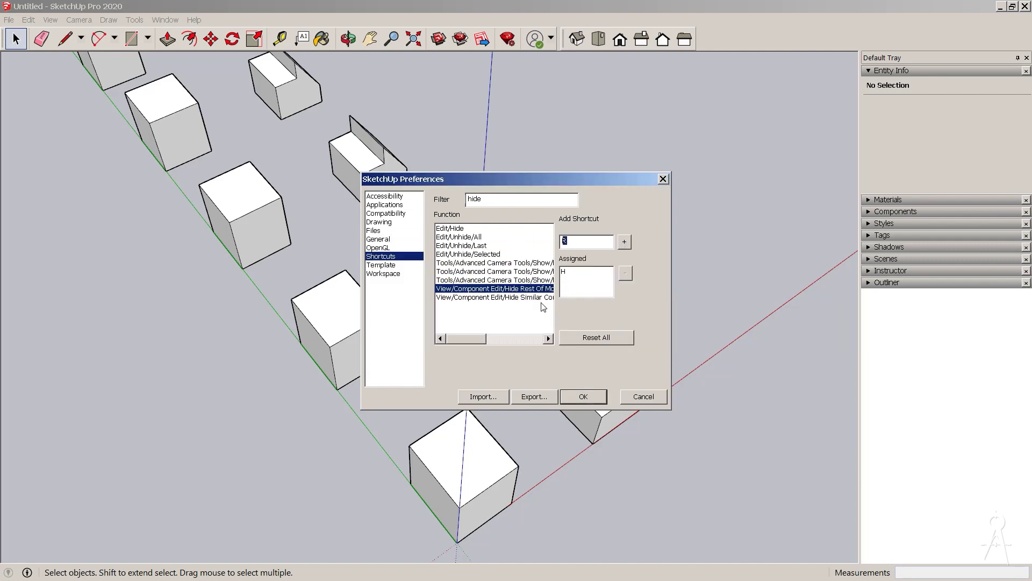
left_click(656, 397)
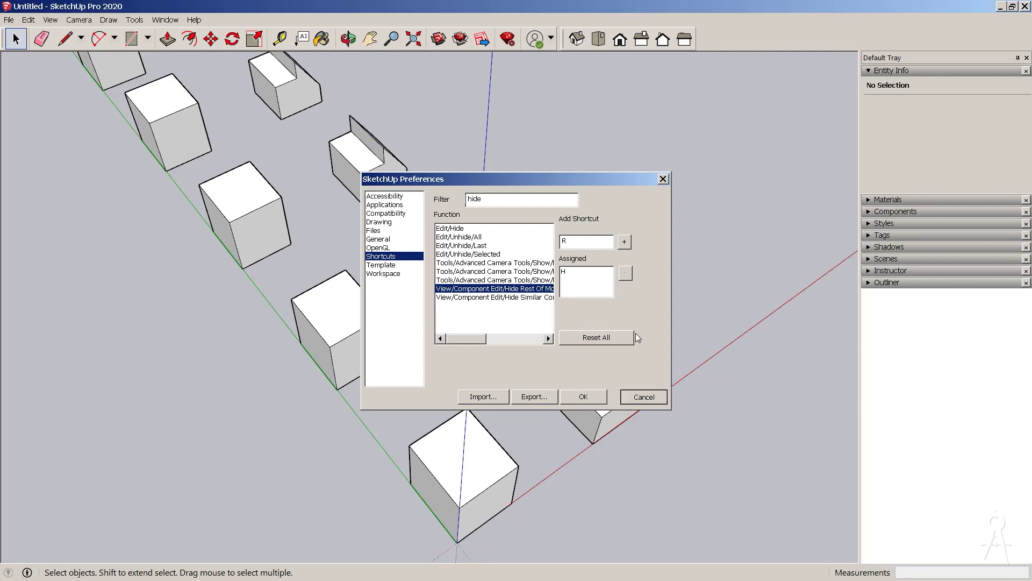
left_click(628, 401)
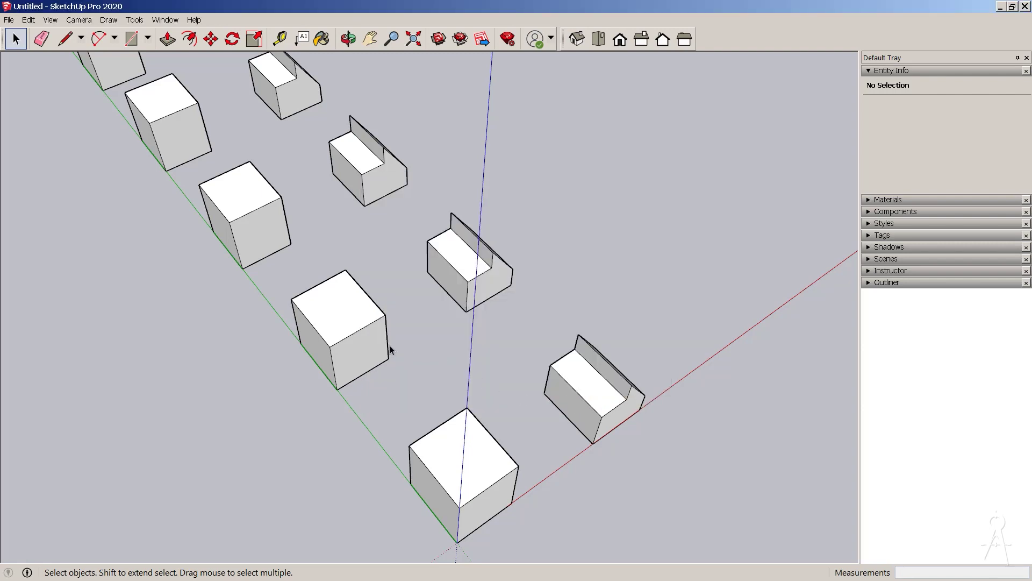
Reopen the second cube group, toggle Hide Rest Of Model on and off with its shortcut, and close the group.
double_click(362, 340)
key("r")
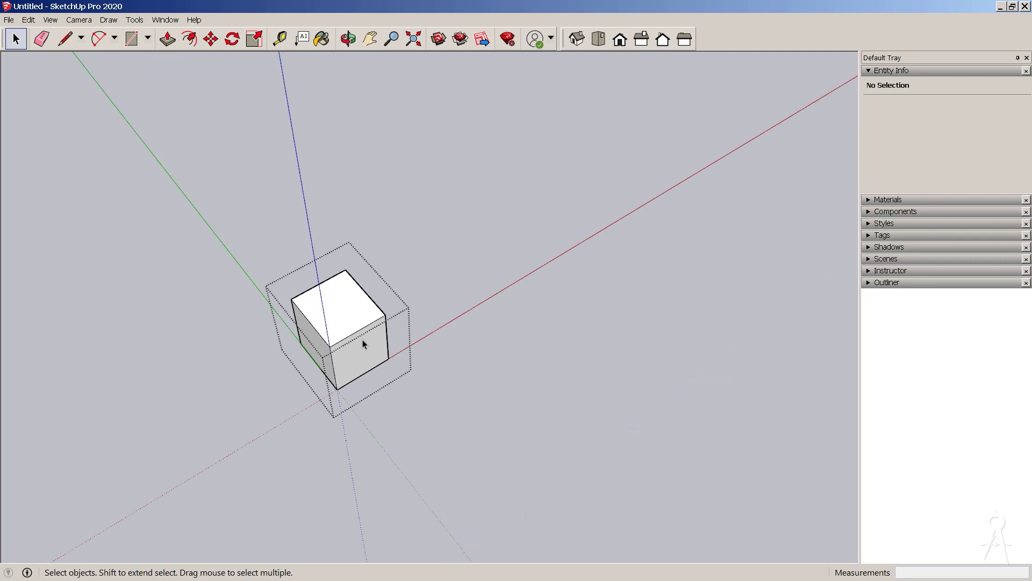
middle_click_drag(390, 339, 310, 334)
key("r")
left_click(527, 399)
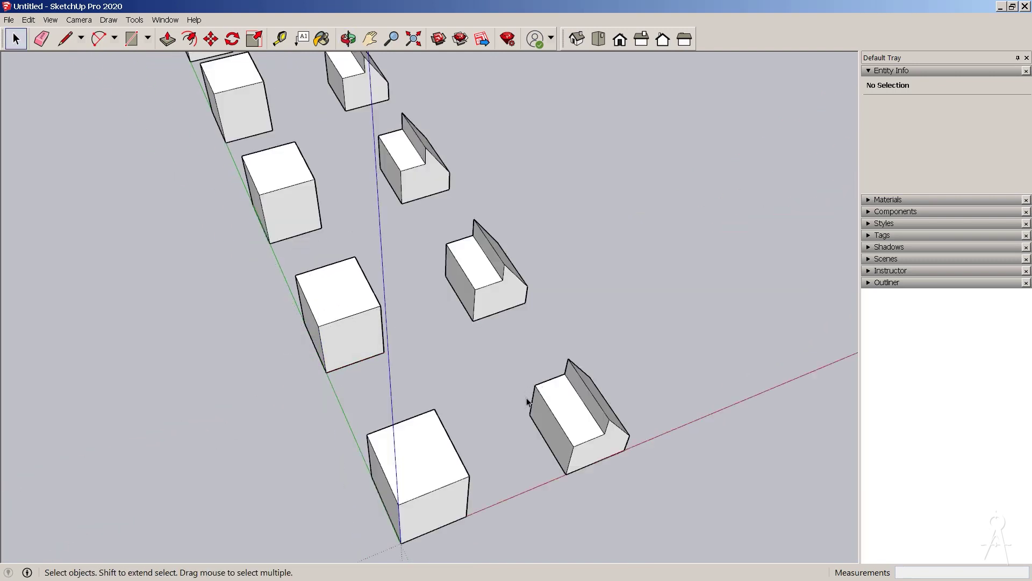
Open the nearest component for editing, hide the rest of the model while its similar copies stay shown, and close it.
double_click(528, 402)
middle_click_drag(528, 402, 377, 287)
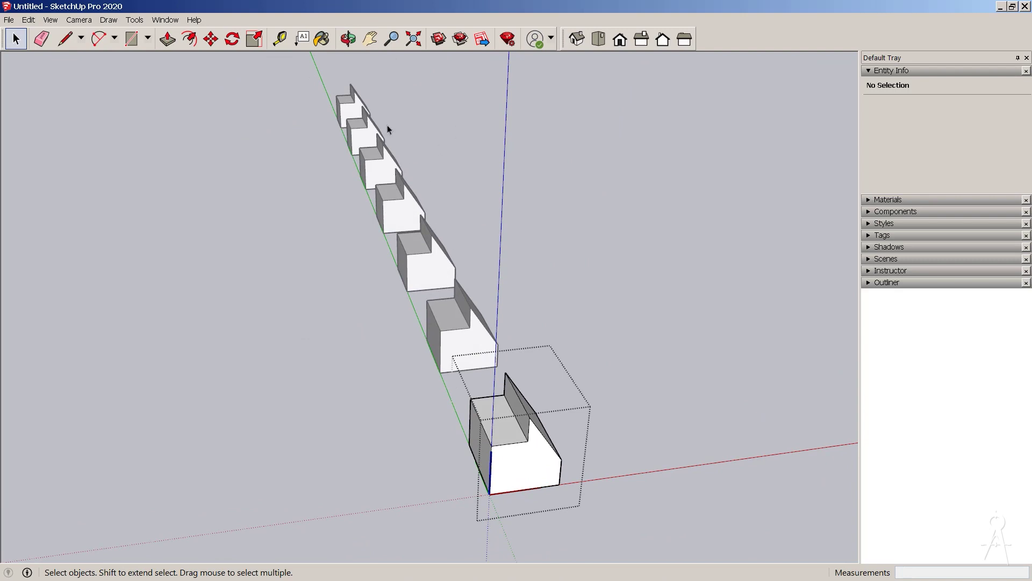
key("Escape")
Delete the five farthest cube groups and the six farthest component copies, keeping the nearest two cubes and the nearest component.
scroll(509, 307, "down", 3)
middle_click_drag(510, 307, 444, 304)
middle_click_drag(441, 344, 511, 321)
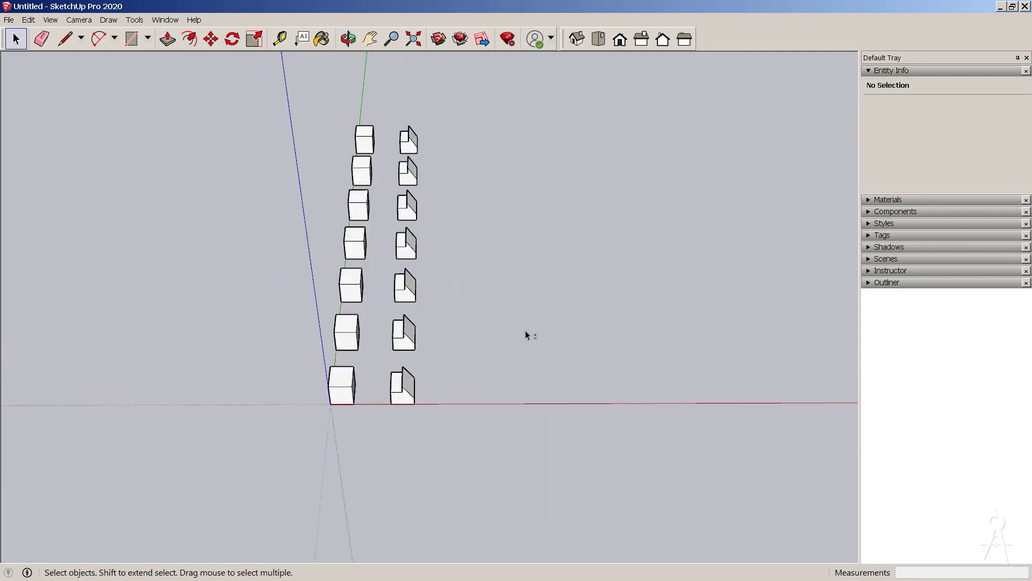
middle_click_drag(509, 274, 352, 378)
scroll(353, 378, "down", 2)
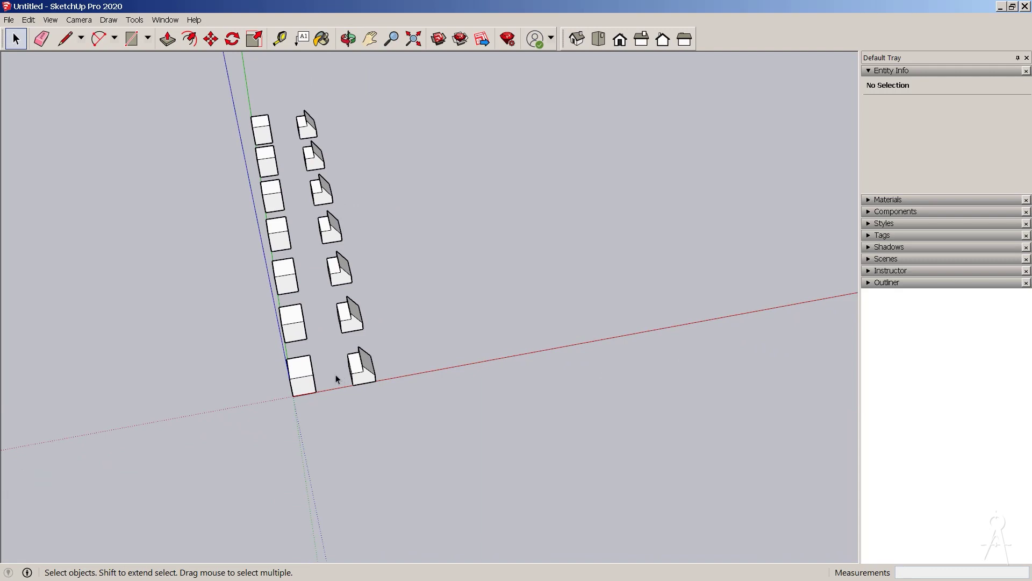
left_click(298, 377)
middle_click_drag(298, 376, 246, 134)
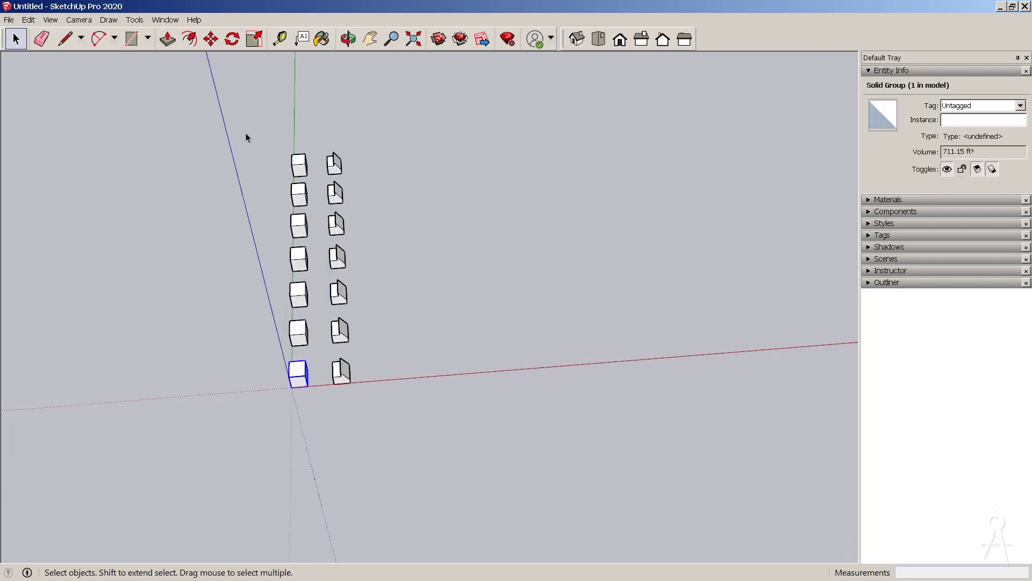
left_click_drag(242, 95, 407, 343)
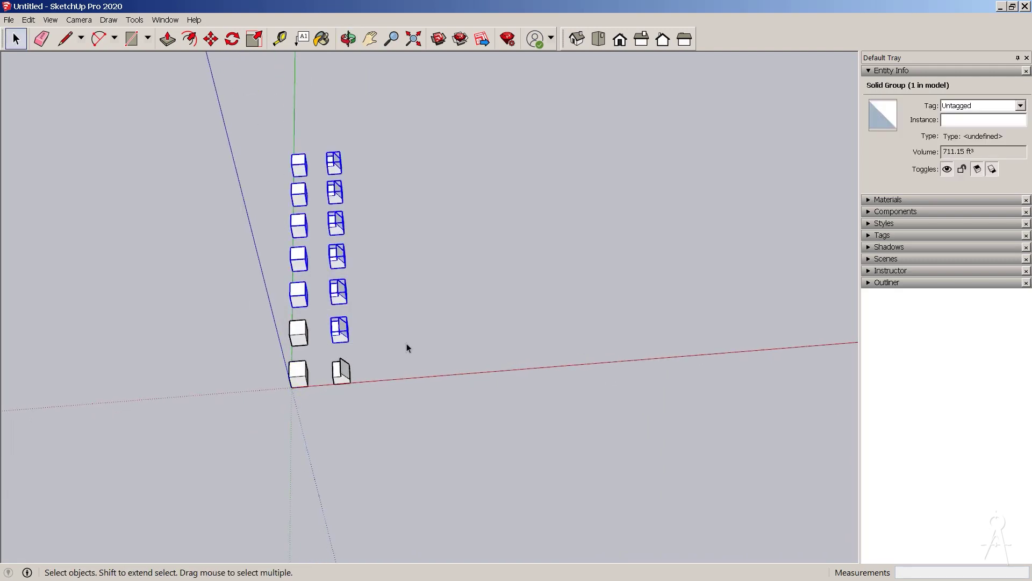
key("Delete")
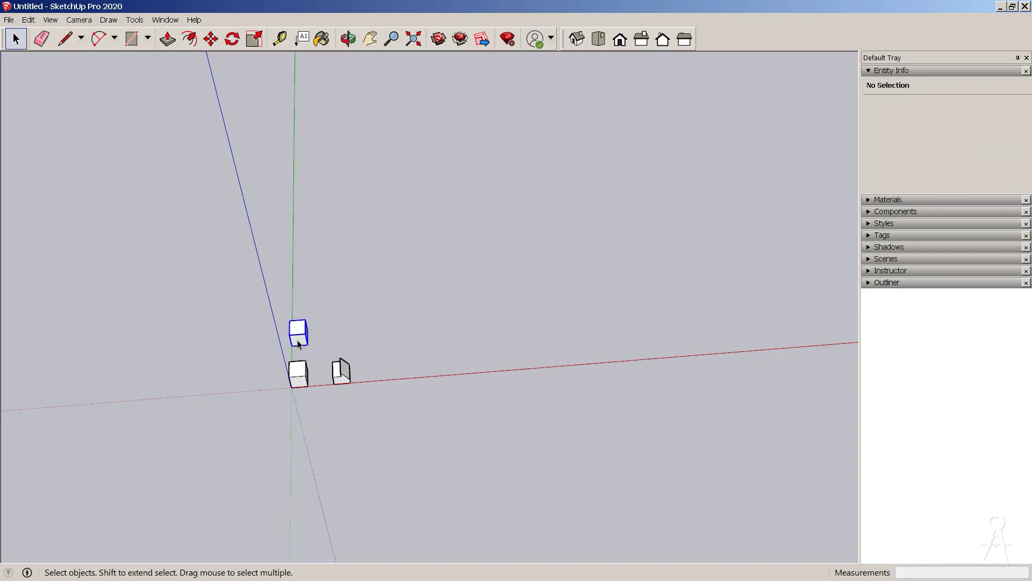
Delete the second cube group in the row and select the cube group at the origin.
middle_click_drag(357, 305, 290, 337)
scroll(334, 328, "up", 3)
scroll(401, 302, "up", 2)
middle_click_drag(424, 288, 413, 297)
left_click(476, 238)
middle_click_drag(475, 238, 383, 293)
left_click(379, 305)
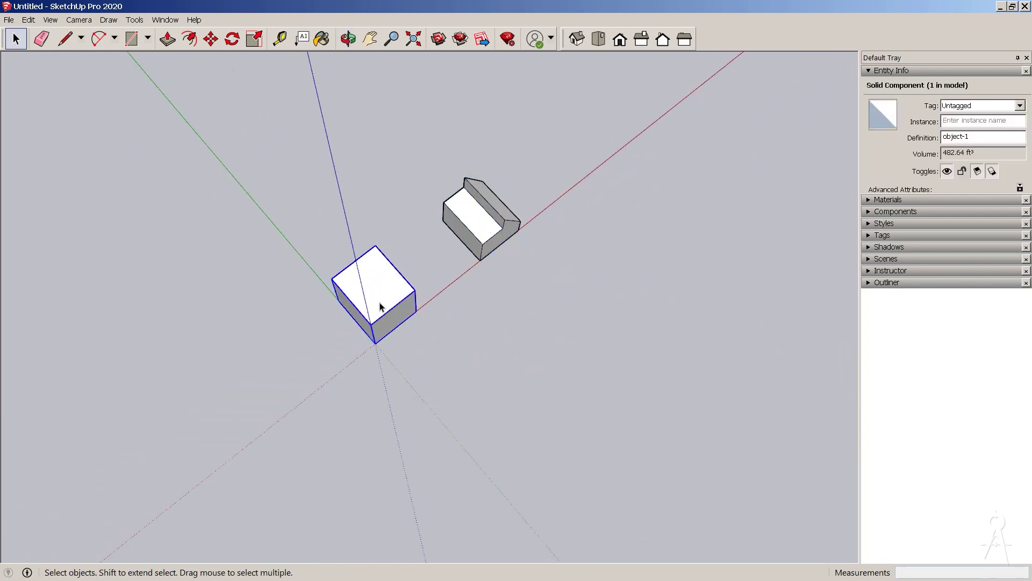
left_click(504, 230, "shift")
key("m")
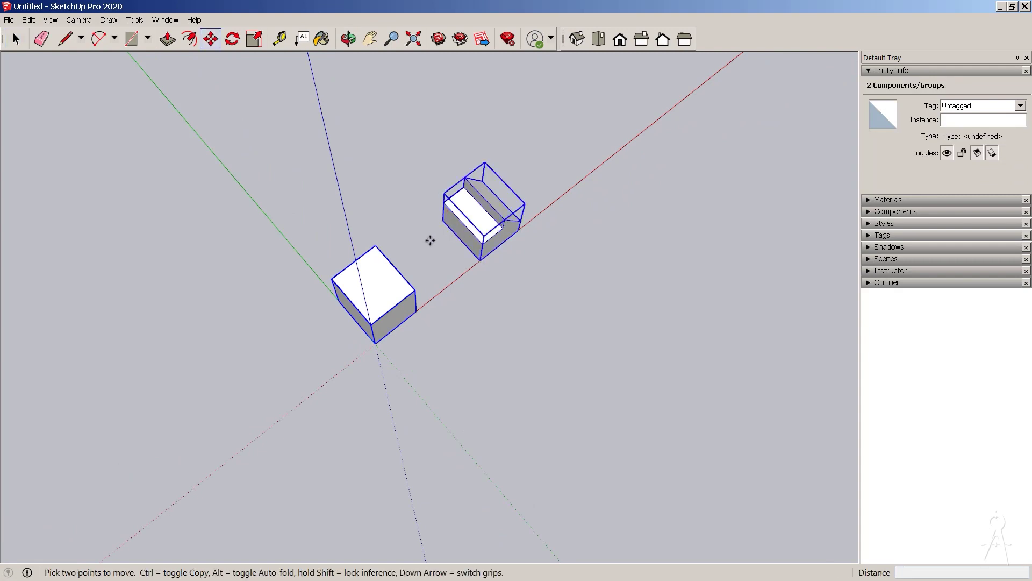
left_click(464, 237)
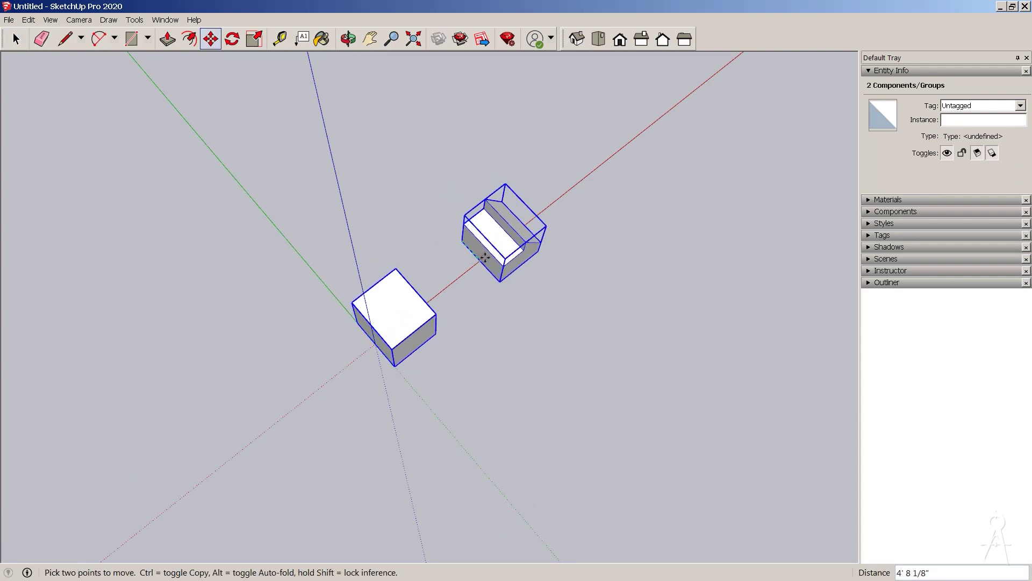
key("Escape")
Draw a guide line about 42' 11" long from the origin along the red axis, running past the component.
key("l")
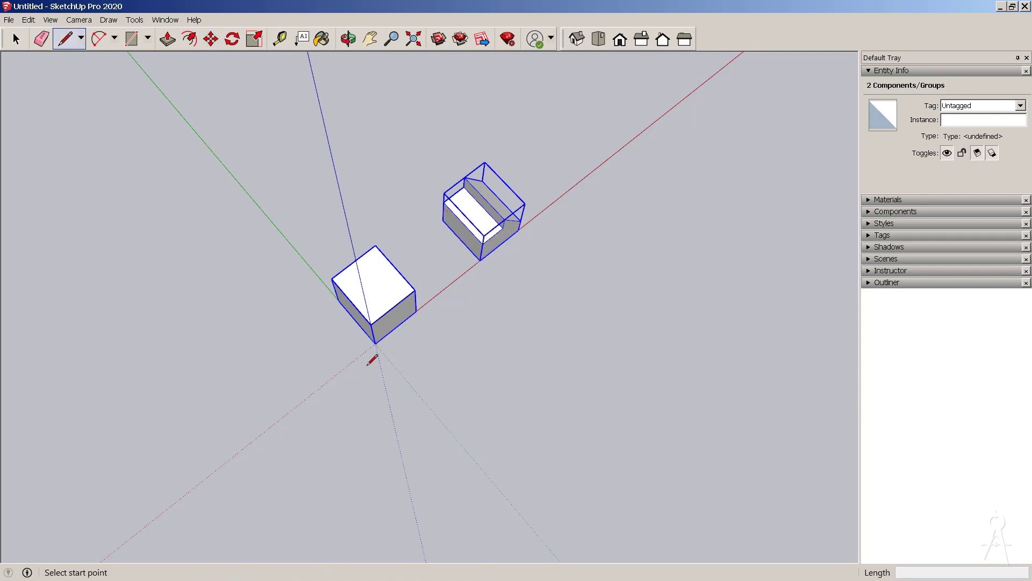
left_click(375, 344)
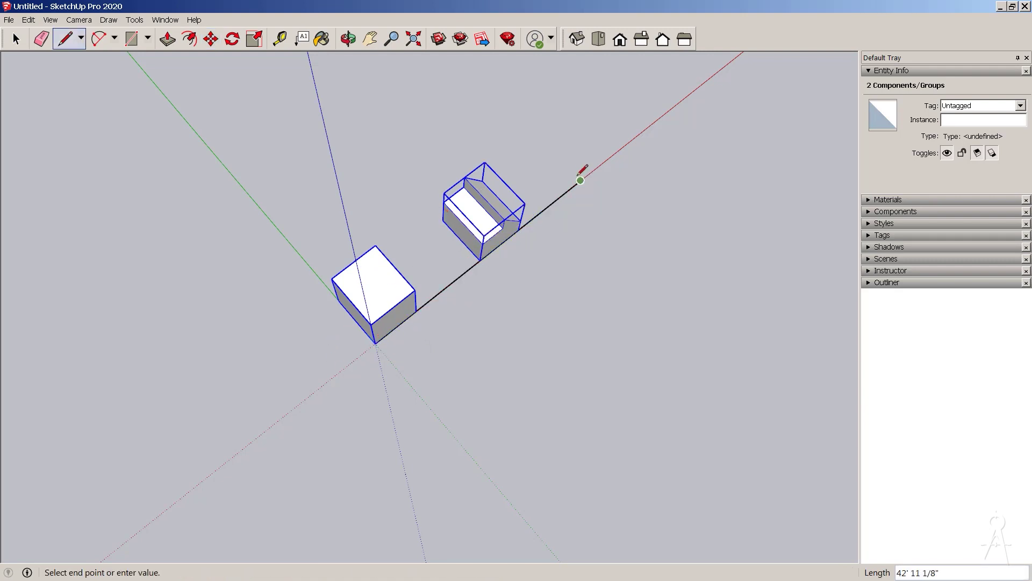
left_click(581, 180)
key("space")
Move the cube group and component together so the component's lower edge midpoint sits on the red-axis line, and delete that line.
left_click(387, 297, "shift")
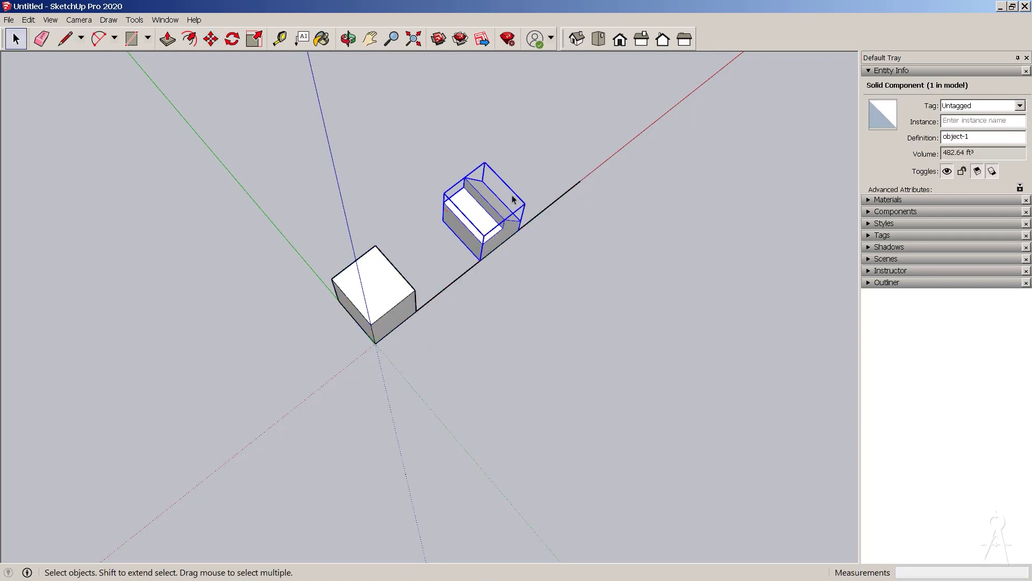
left_click(390, 304, "shift")
scroll(468, 263, "up", 1)
key("m")
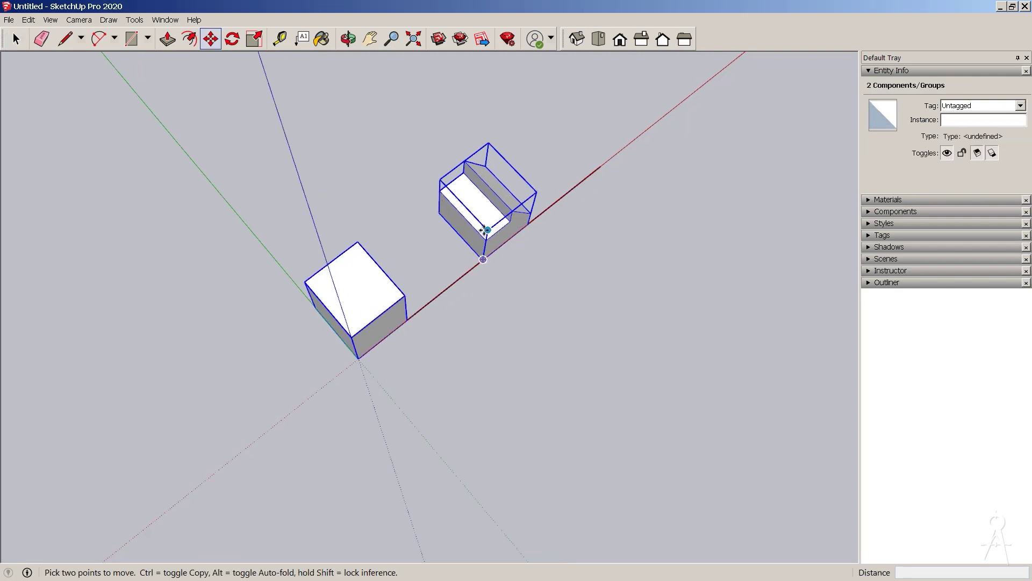
mouse_move(458, 235)
scroll(459, 235, "up", 2)
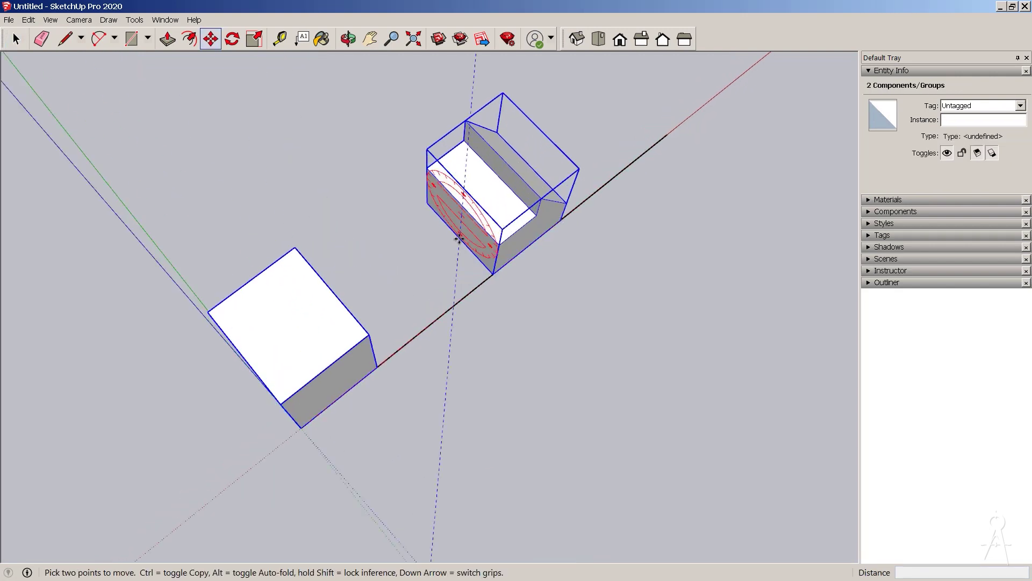
left_click(460, 235)
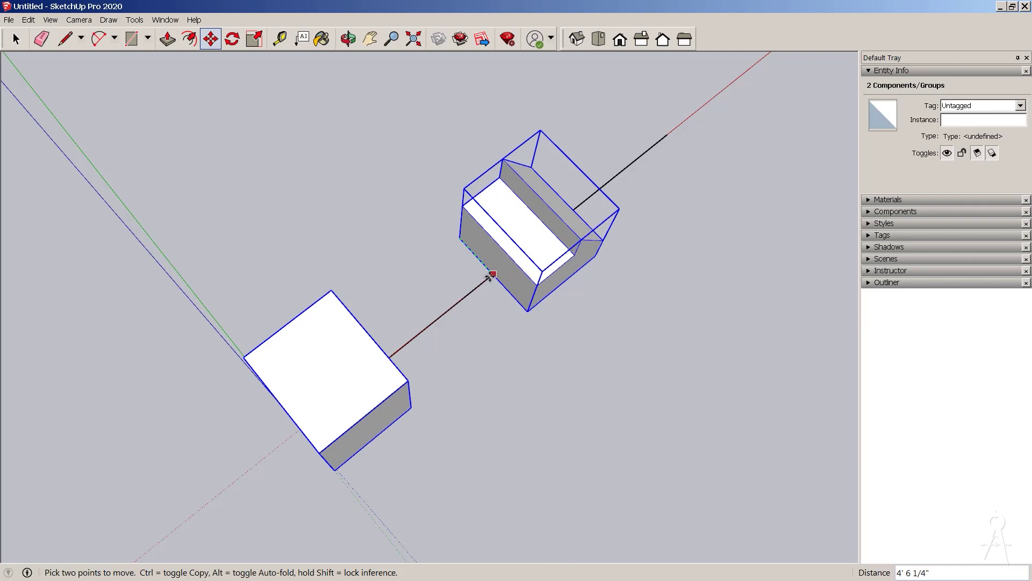
left_click(491, 270)
key("space")
scroll(486, 274, "down", 3)
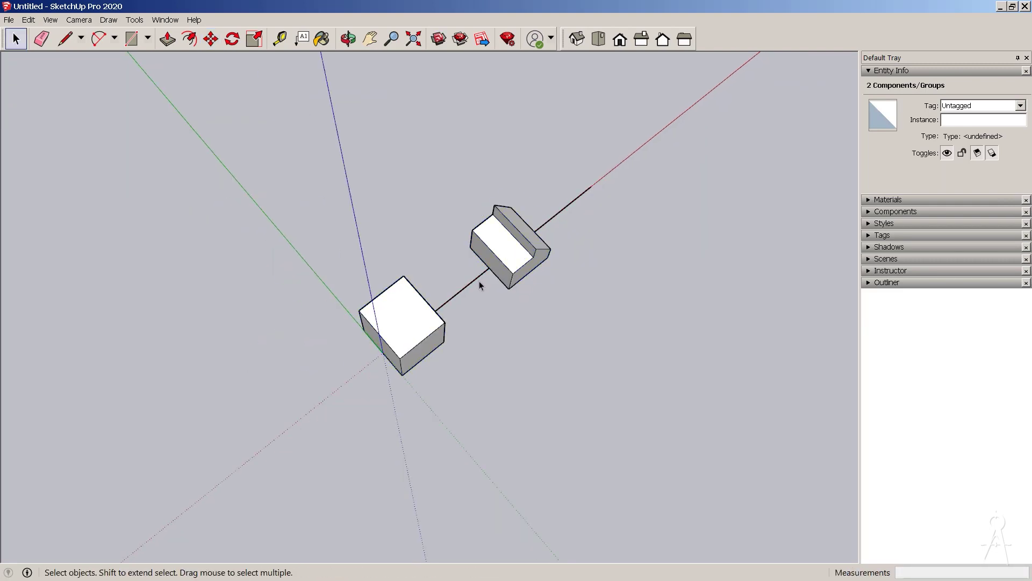
left_click(472, 273)
Rotate a copy of the component 90 degrees about the origin and multiply it into three copies (x3).
left_click(503, 245)
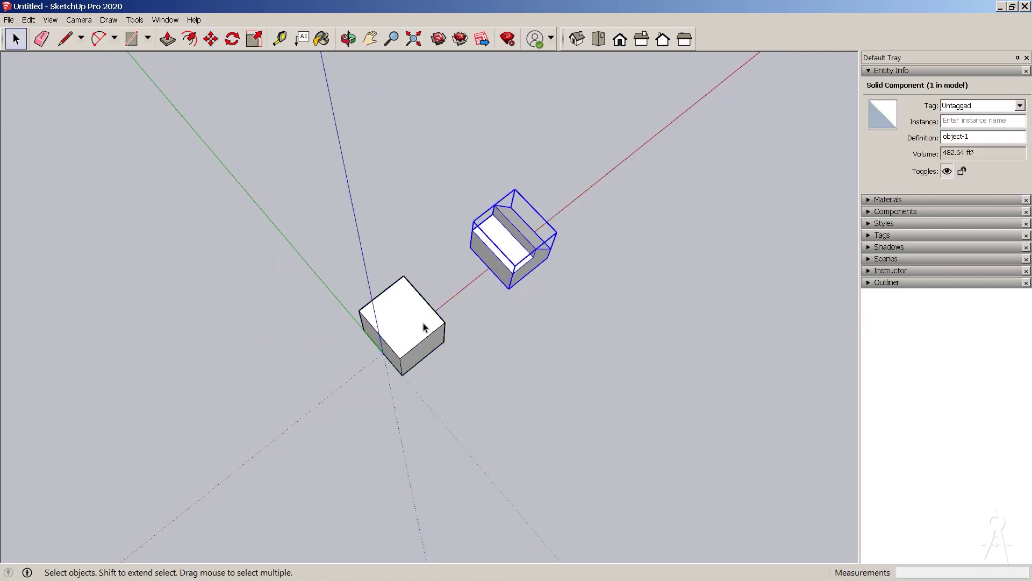
key("q")
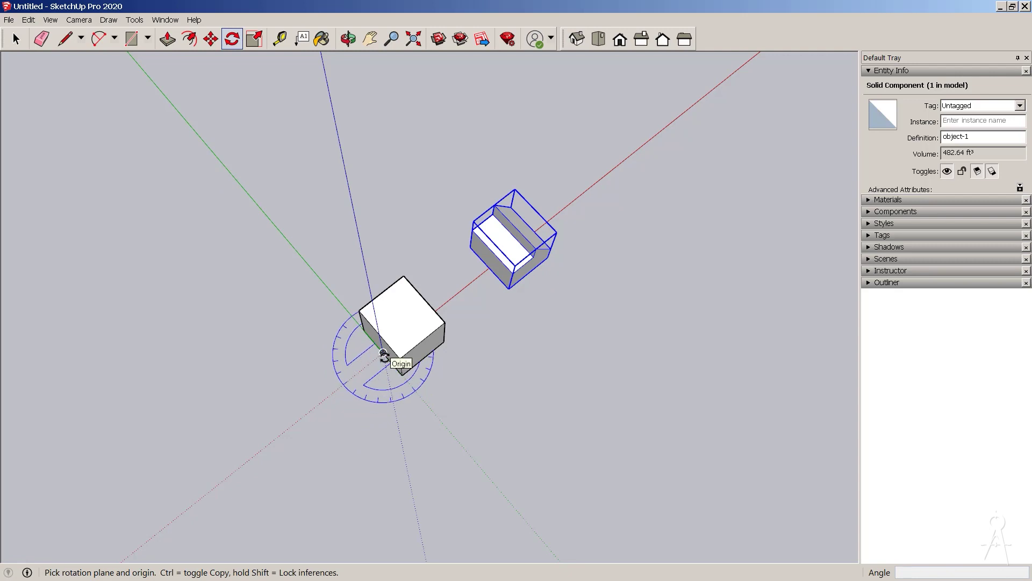
left_click(383, 352)
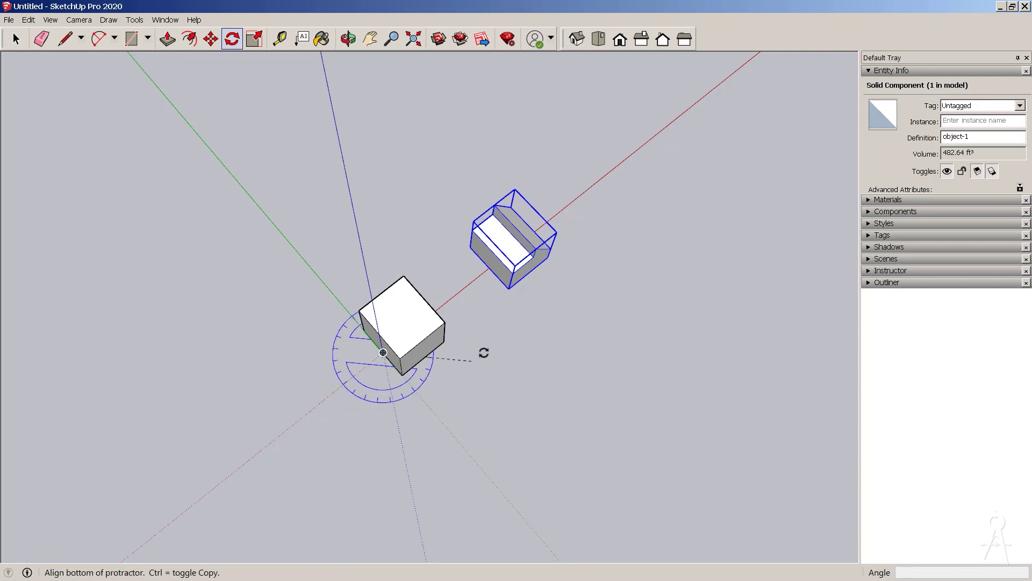
left_click(457, 295)
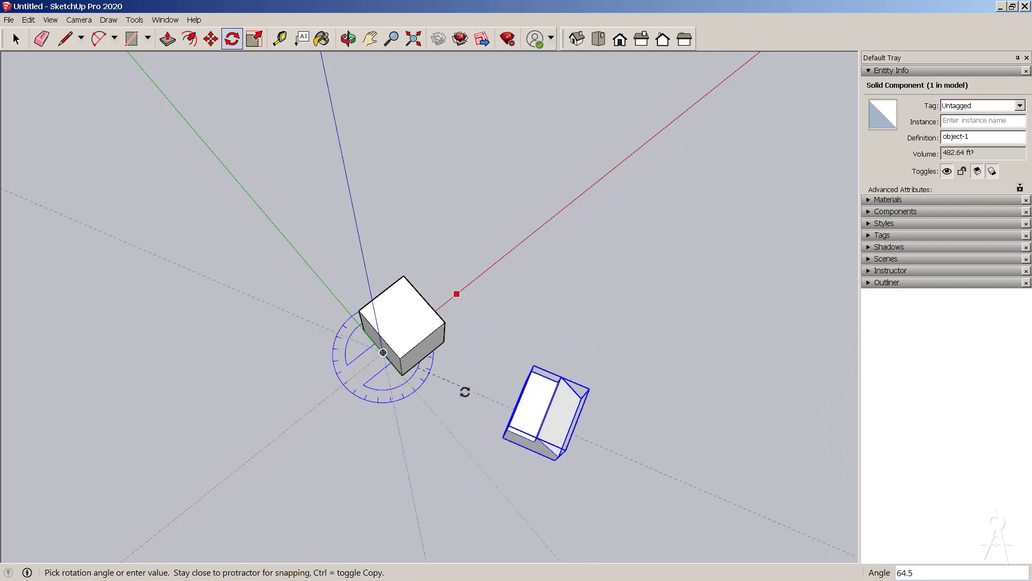
key("ctrl")
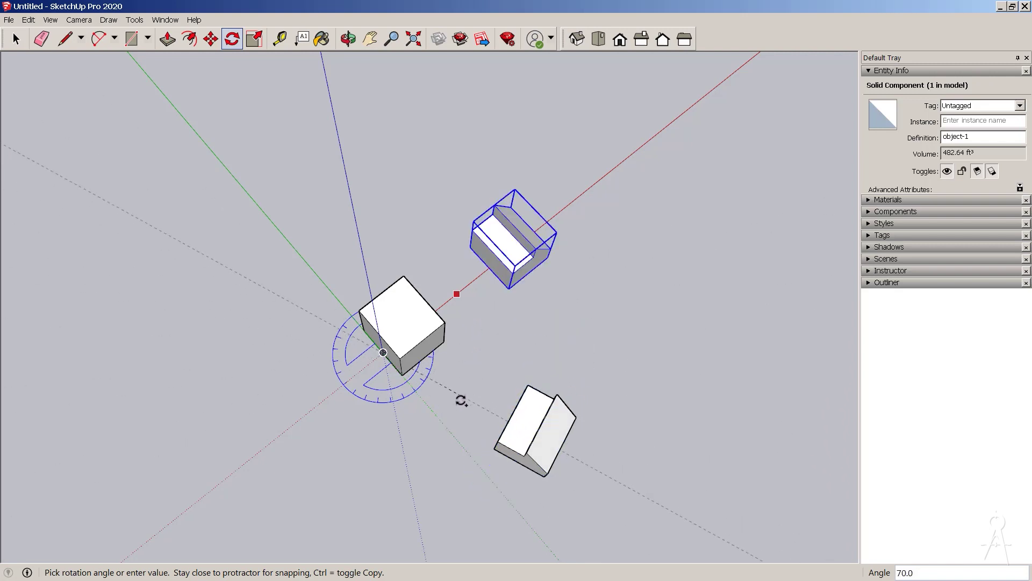
left_click(448, 423)
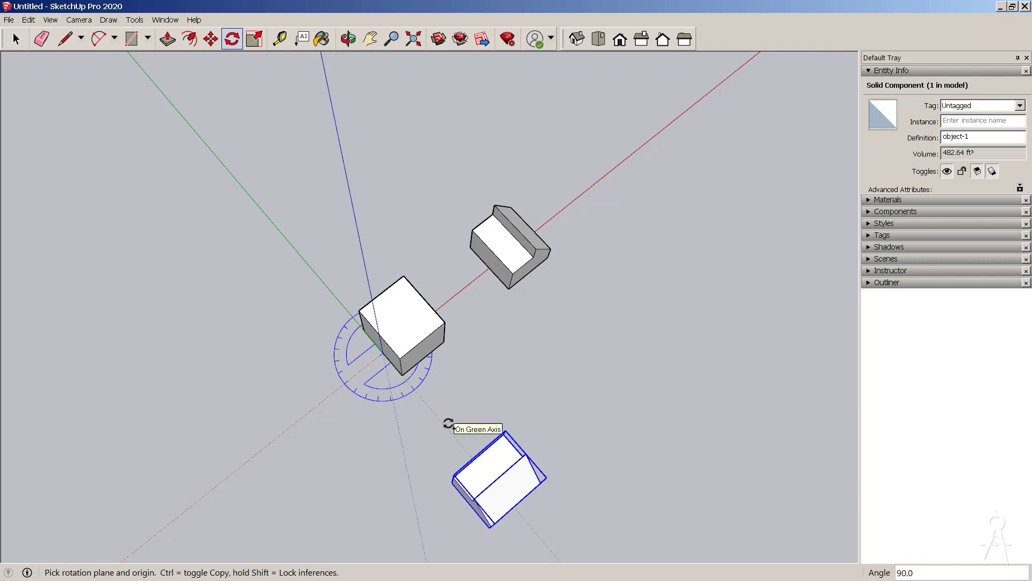
type("x3")
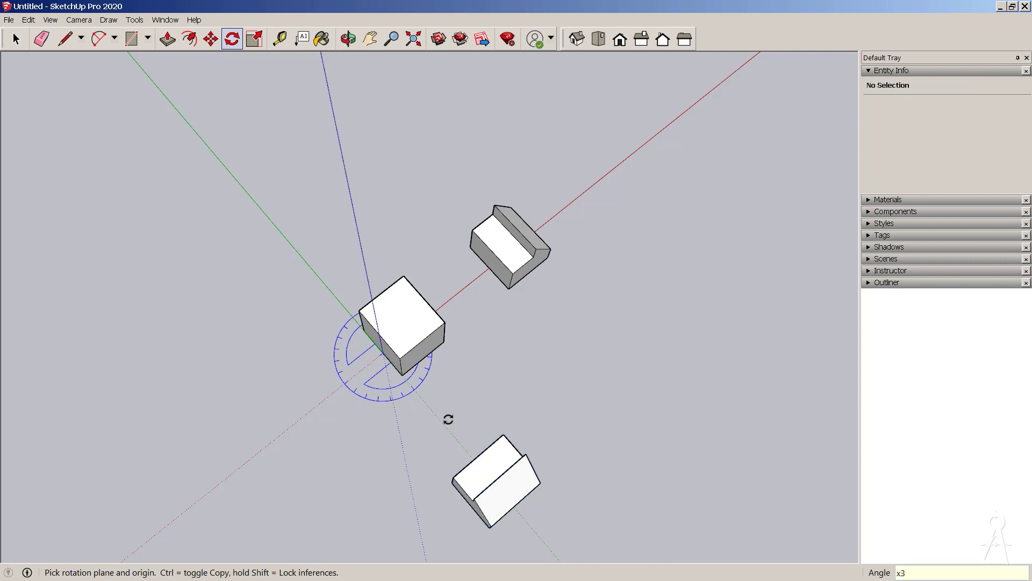
key("Return")
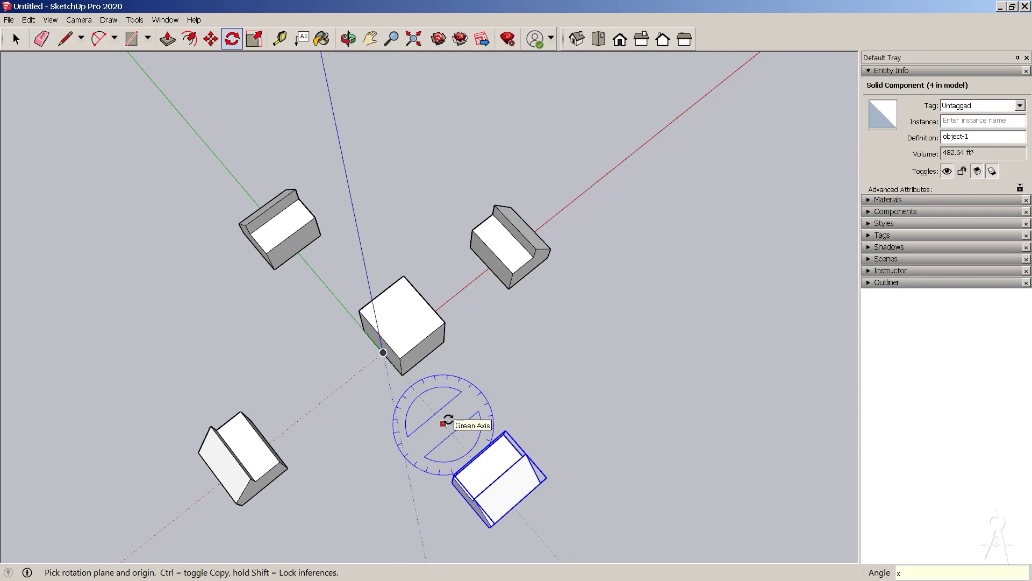
Change the rotated array to seven copies (x7), and undo the array so a single component is left.
type("7")
middle_click_drag(426, 376, 482, 195)
key("ctrl+z")
middle_click_drag(486, 322, 471, 336)
key("space")
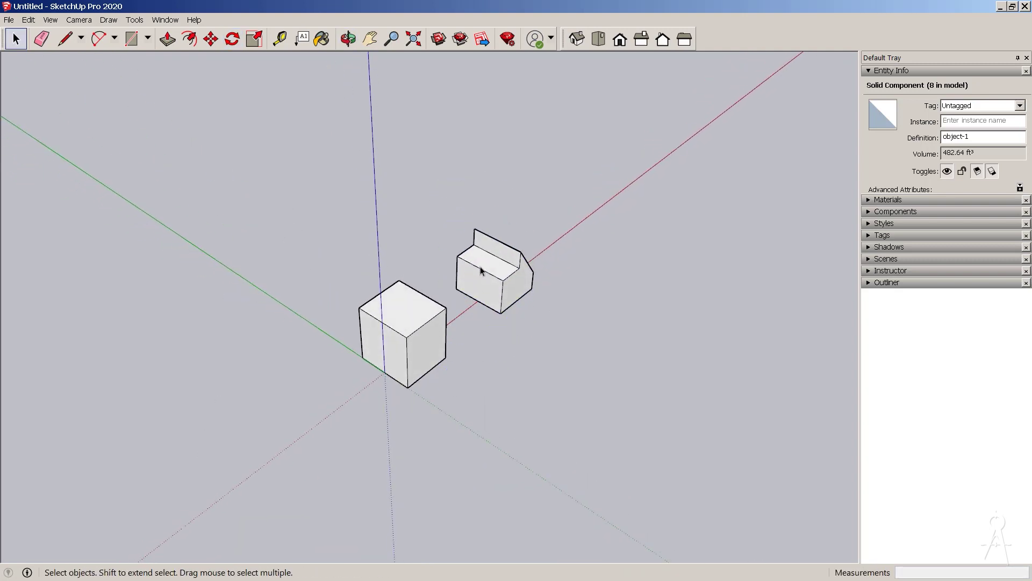
Rotate a copy of the component about the origin from the red axis to the green axis, and divide the arc into five (/5).
left_click(481, 269)
scroll(373, 243, "down", 3)
key("q")
mouse_move(366, 378)
middle_mouse_down()
mouse_move(368, 433)
mouse_move(363, 361)
middle_mouse_up()
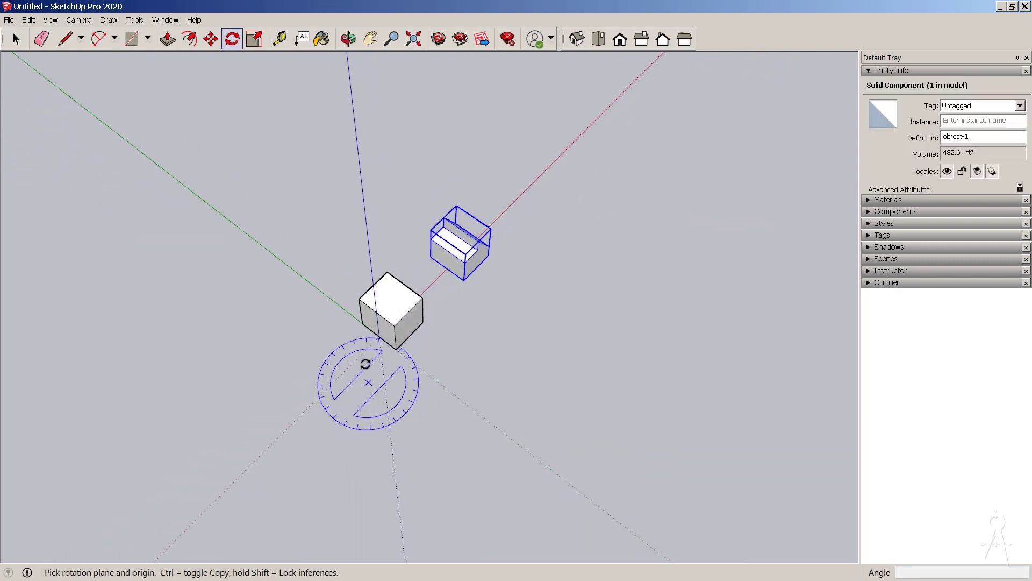
mouse_move(371, 327)
middle_mouse_down()
mouse_move(357, 417)
mouse_move(381, 337)
middle_mouse_up()
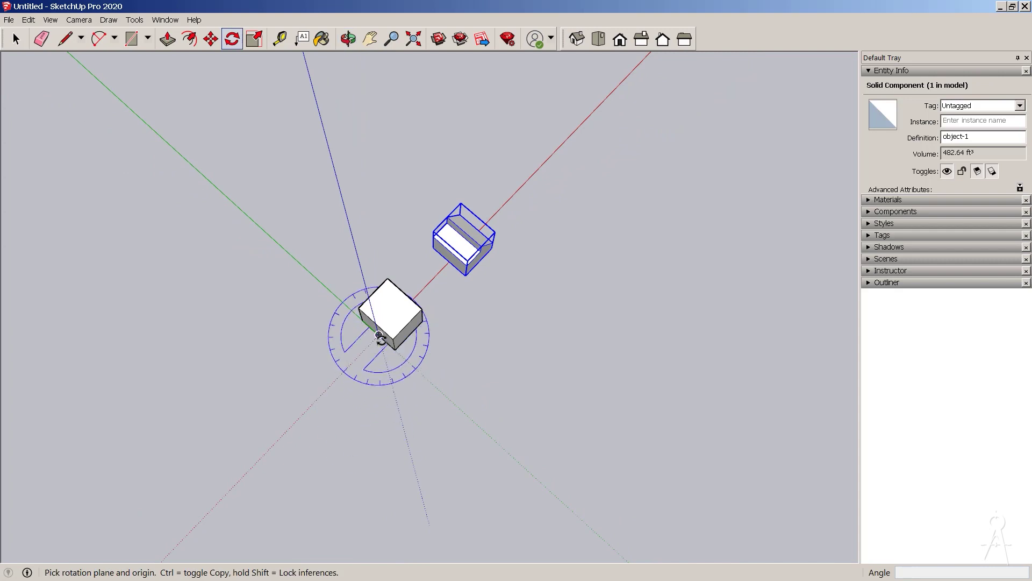
left_click(379, 334)
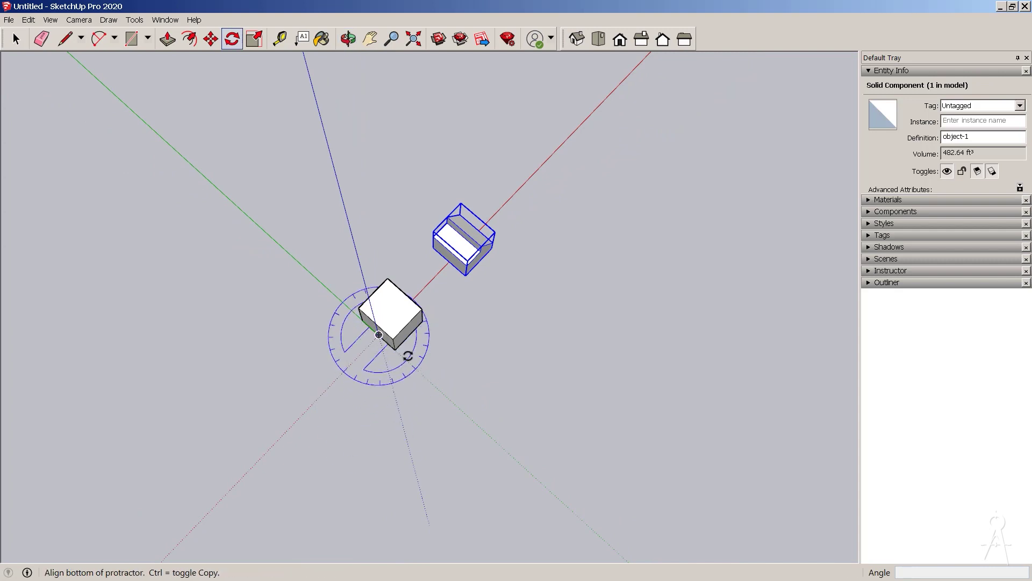
left_click(449, 267)
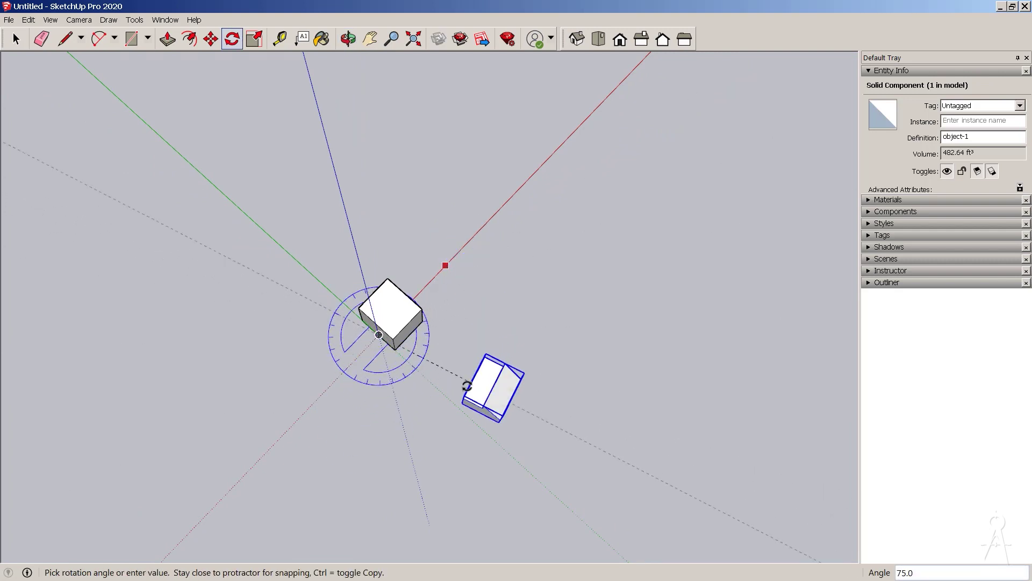
left_click(456, 404)
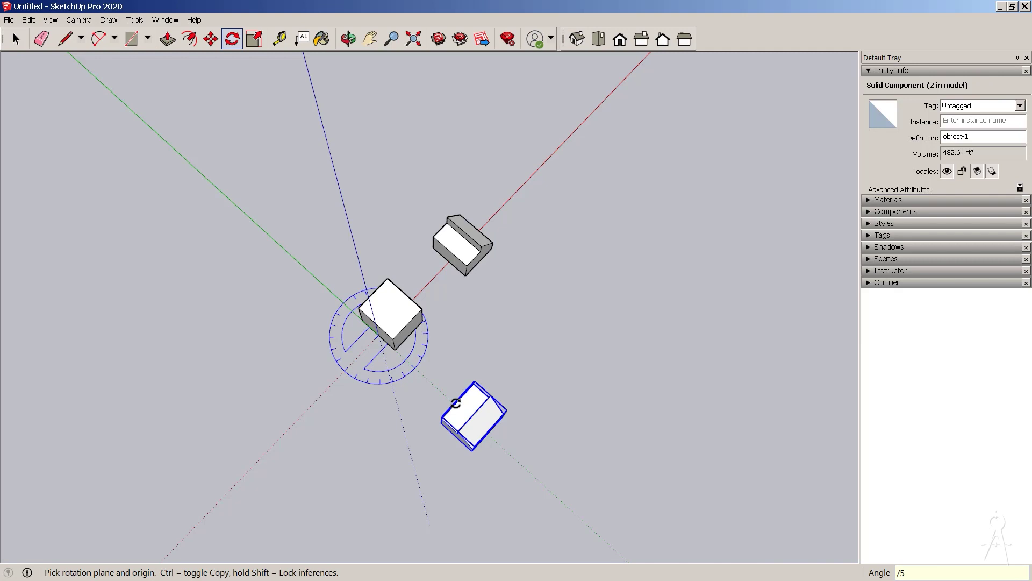
key("Return")
key("space")
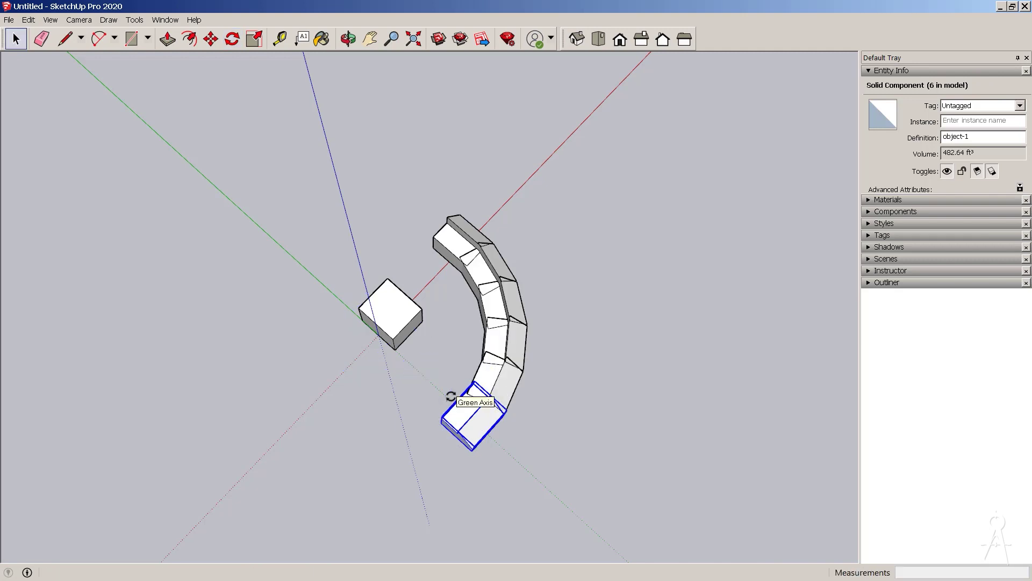
Inspect the curved row of components and undo the rotated array.
middle_click_drag(469, 311, 603, 212)
scroll(507, 302, "up", 3)
middle_click_drag(507, 302, 422, 344)
key("ctrl+z")
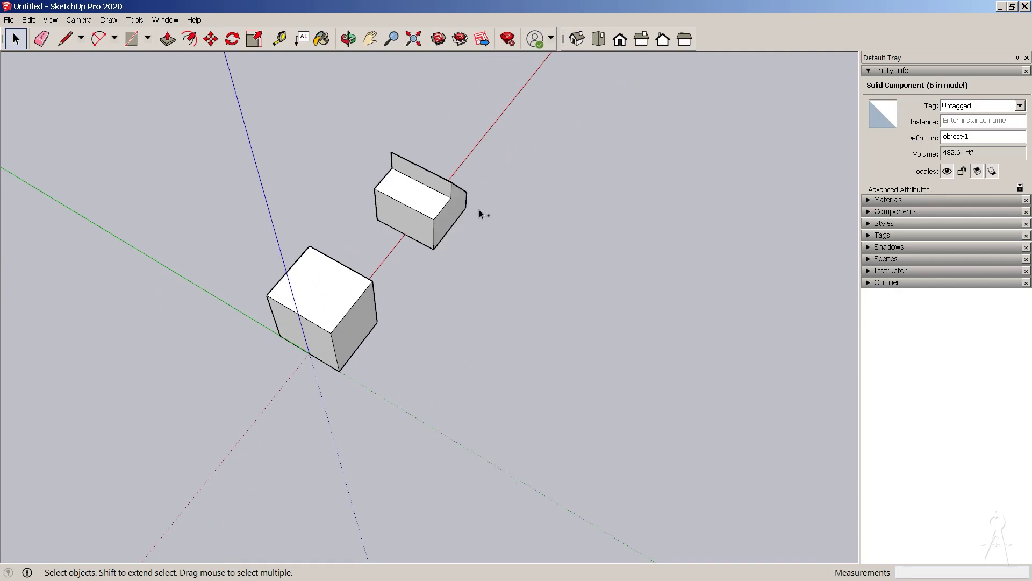
Copy the component away from the red axis, parallel to the green axis, and multiply it into three copies (x3).
scroll(465, 321, "down", 3)
left_click(427, 238)
scroll(428, 242, "down", 2)
left_click(428, 245)
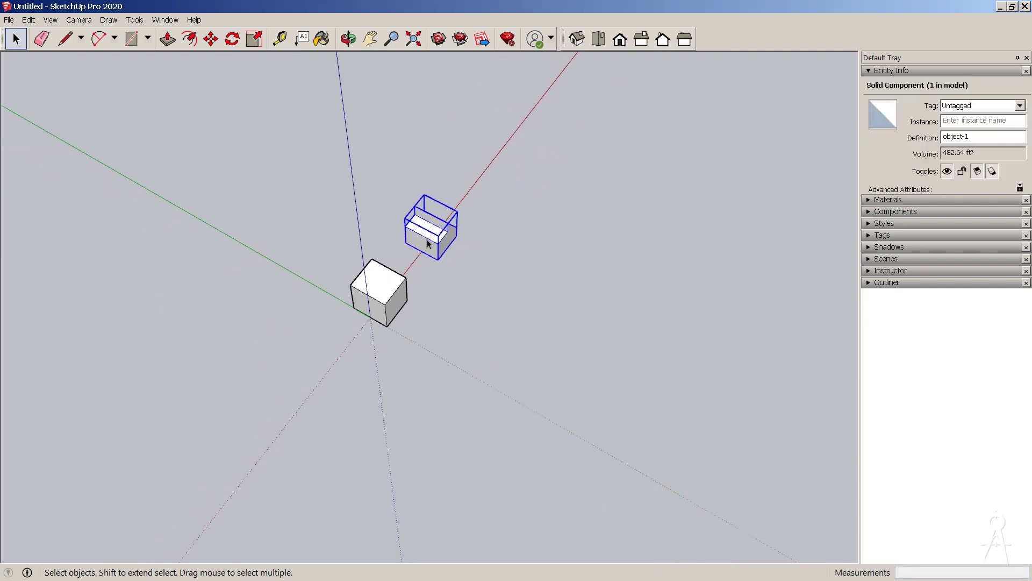
key("m")
left_click(455, 264)
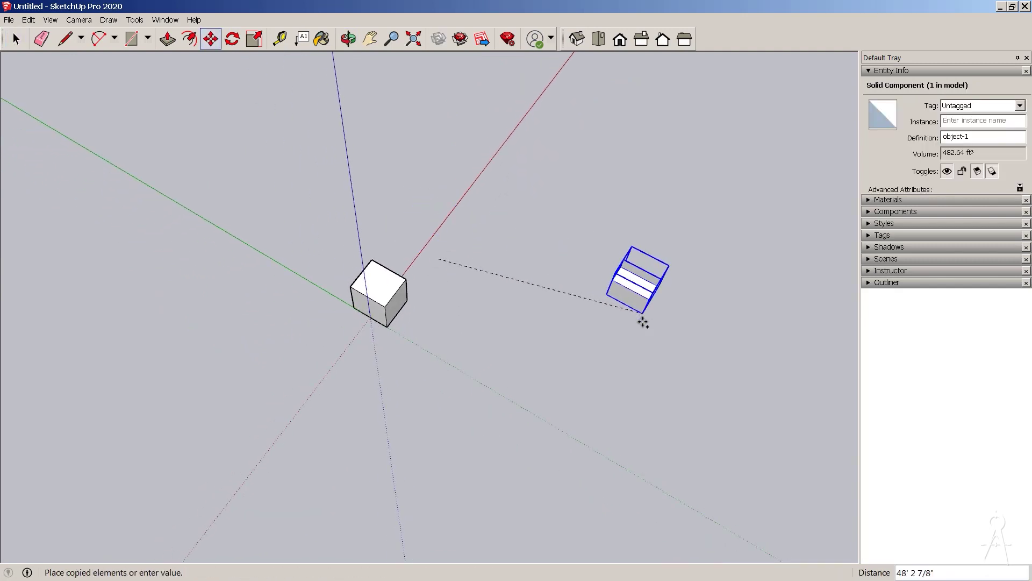
key("ctrl")
left_click(639, 373)
type("x")
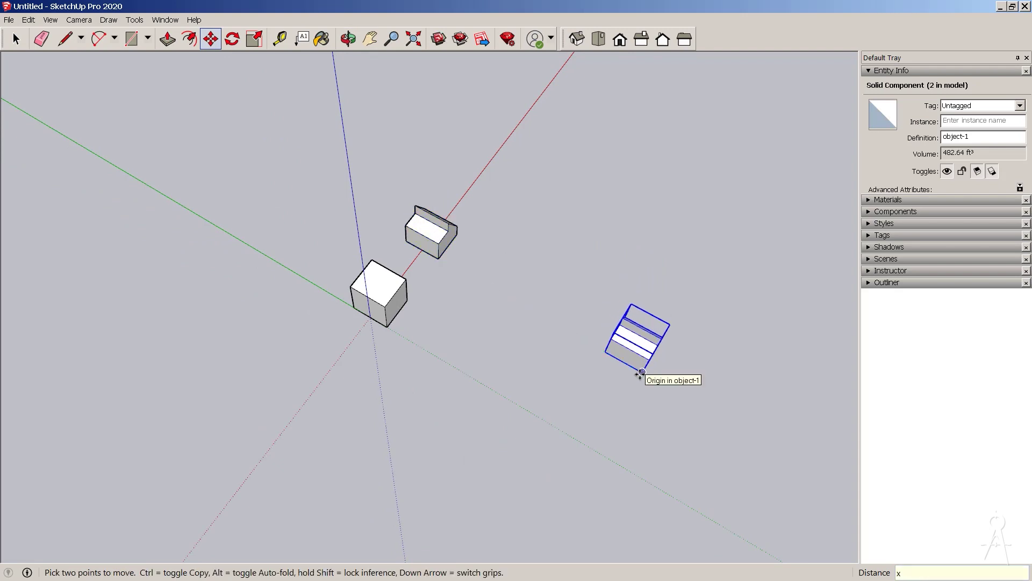
type("3")
key("Return")
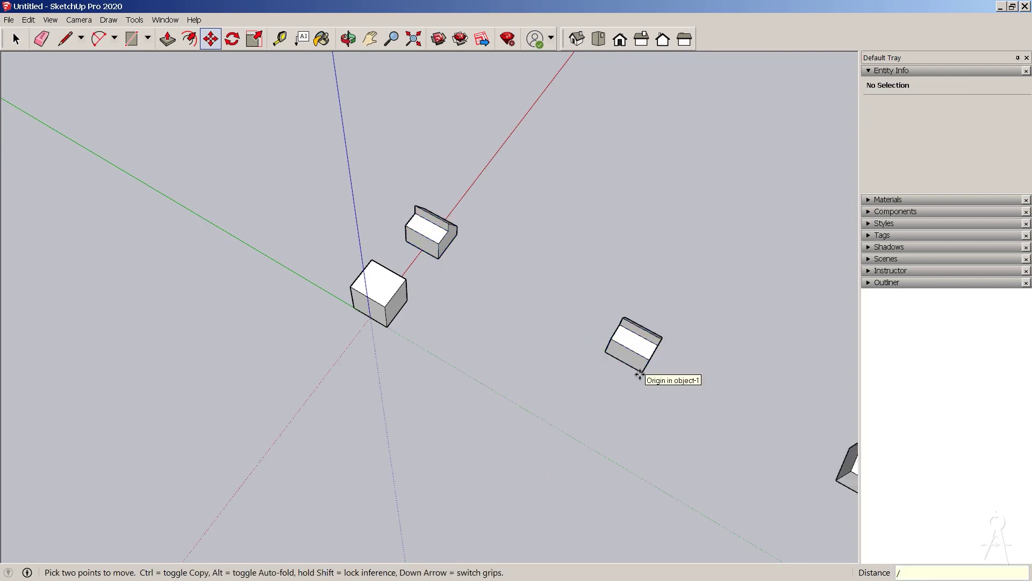
Change the linear array to four copies spaced evenly between the original and the first copy (/4).
type("/4")
key("Return")
key("space")
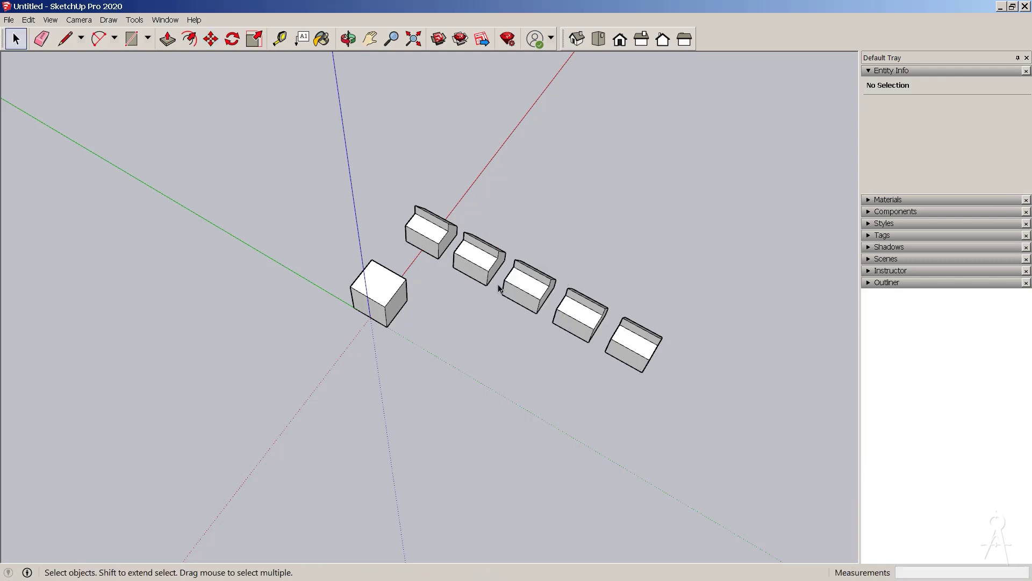
Inspect the straight row of components and undo the linear array.
middle_click_drag(475, 284, 587, 297)
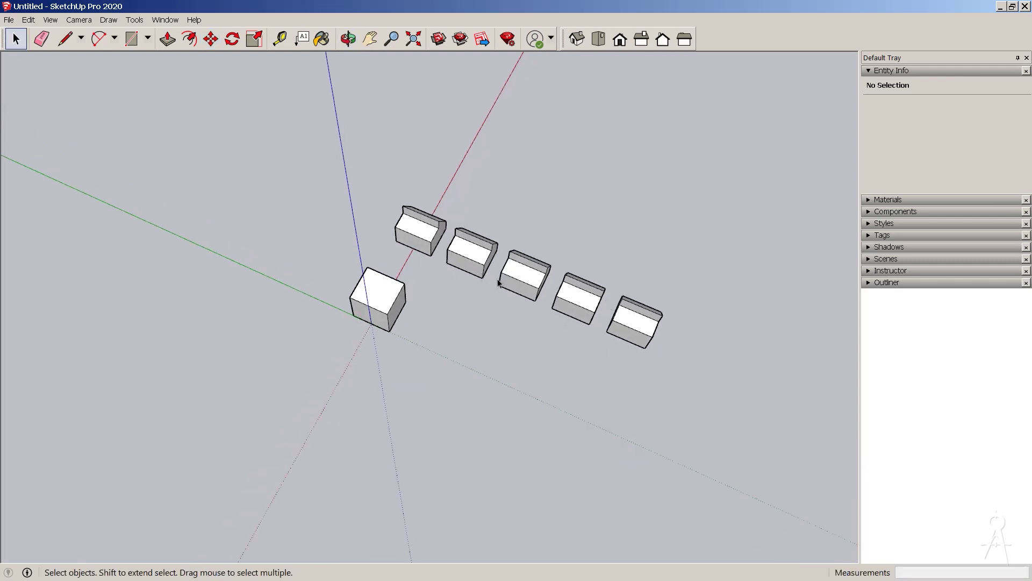
middle_click_drag(498, 284, 432, 277)
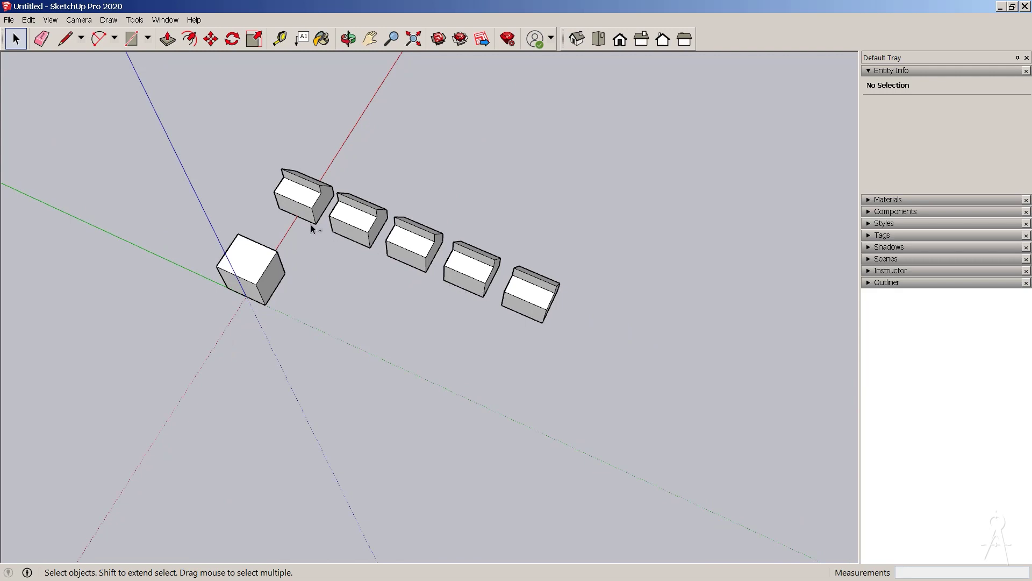
key("ctrl+z")
Rotate a copy of the component in the horizontal plane around the origin at the midpoint of the cube's base edge.
left_click(304, 198)
scroll(257, 286, "up", 2)
key("q")
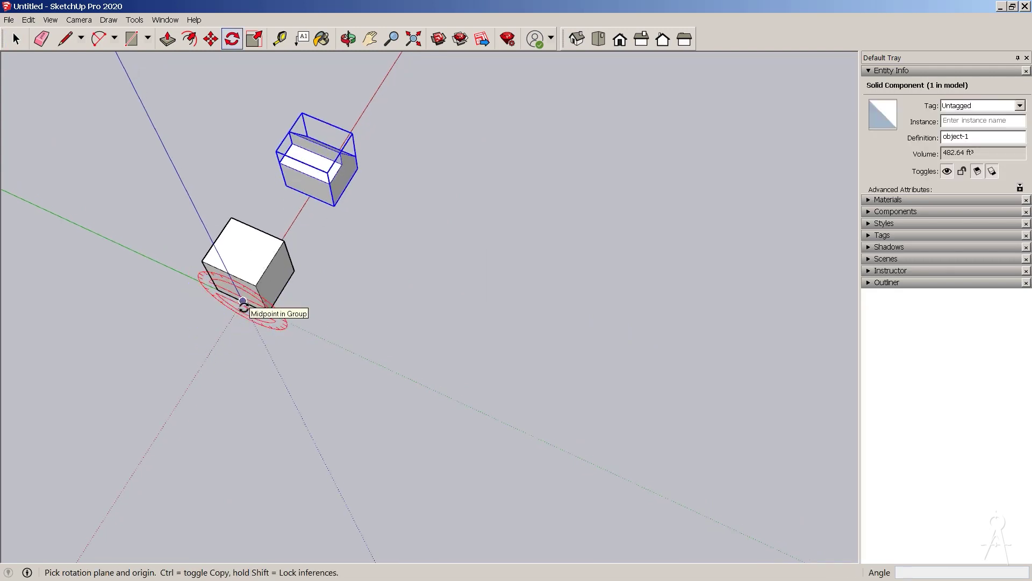
middle_click_drag(244, 307, 249, 372)
scroll(239, 315, "up", 2)
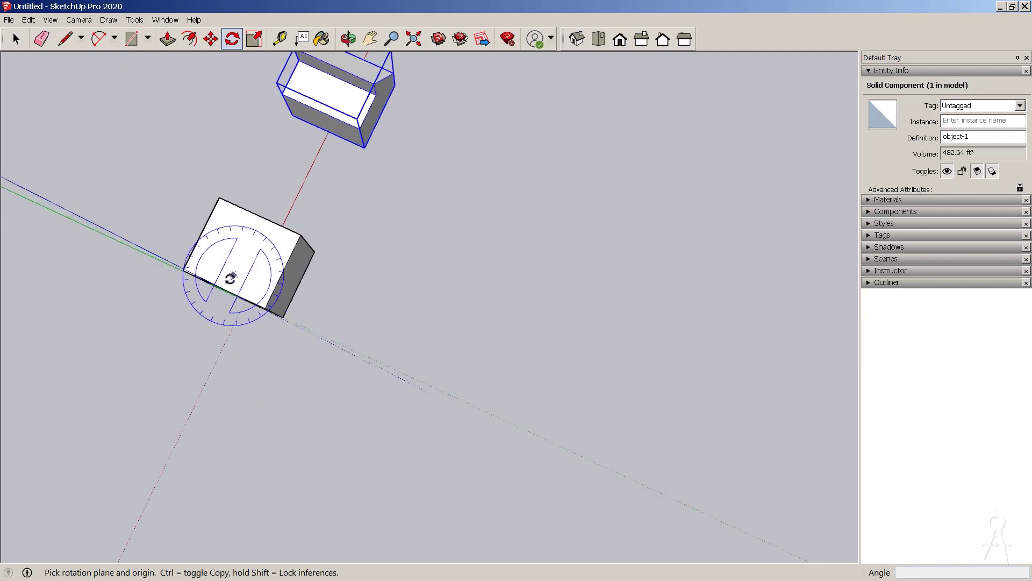
middle_click_drag(233, 291, 253, 320)
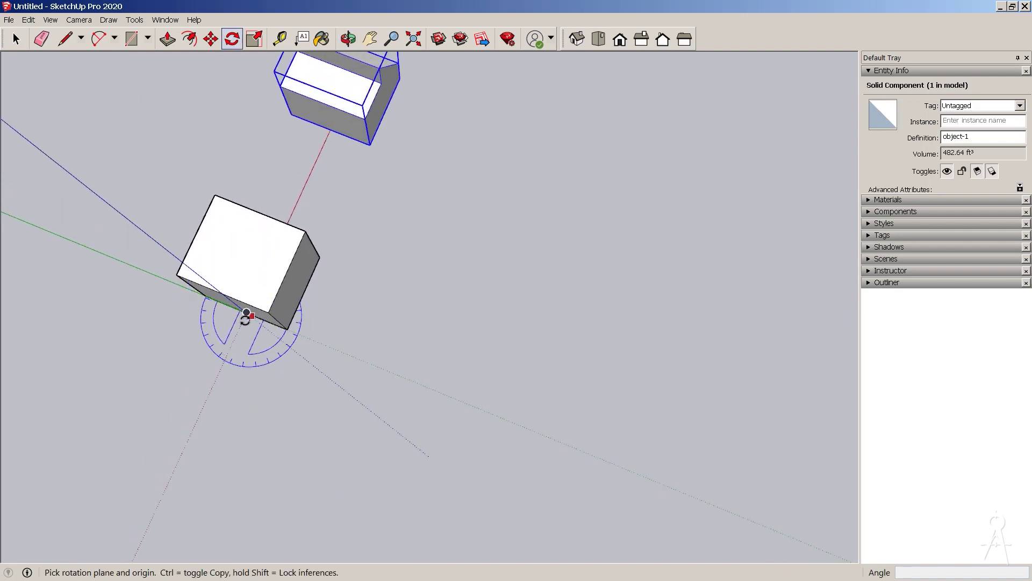
left_click(246, 313)
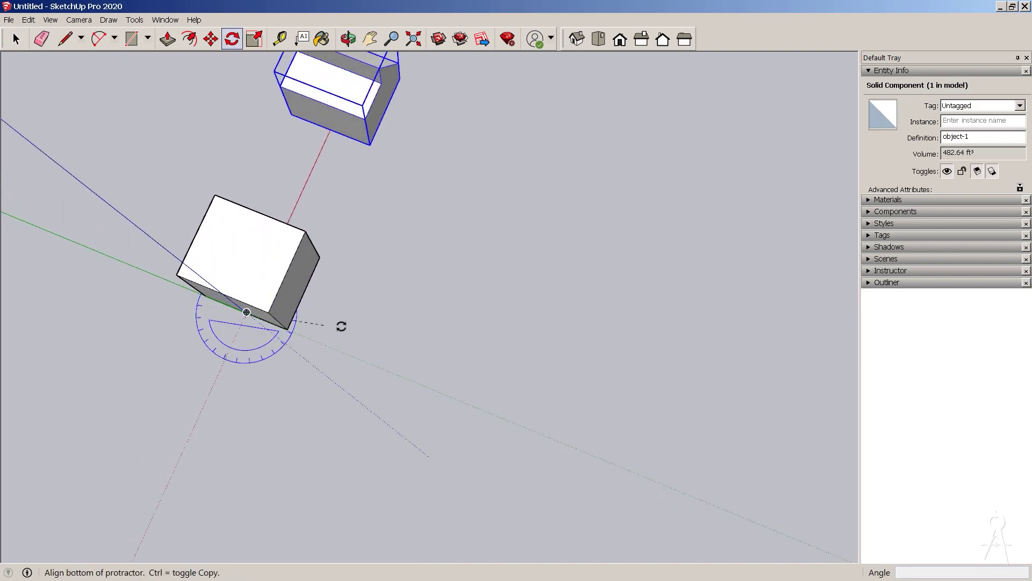
left_click(359, 167)
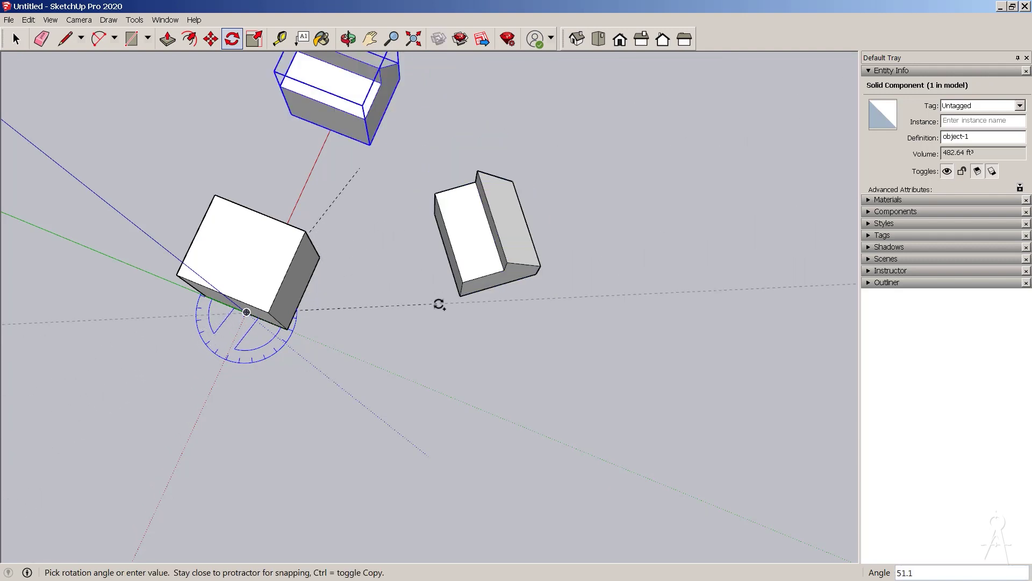
left_click(438, 258)
Multiply the rotated copy into eight copies (x8) around the cube.
type("x")
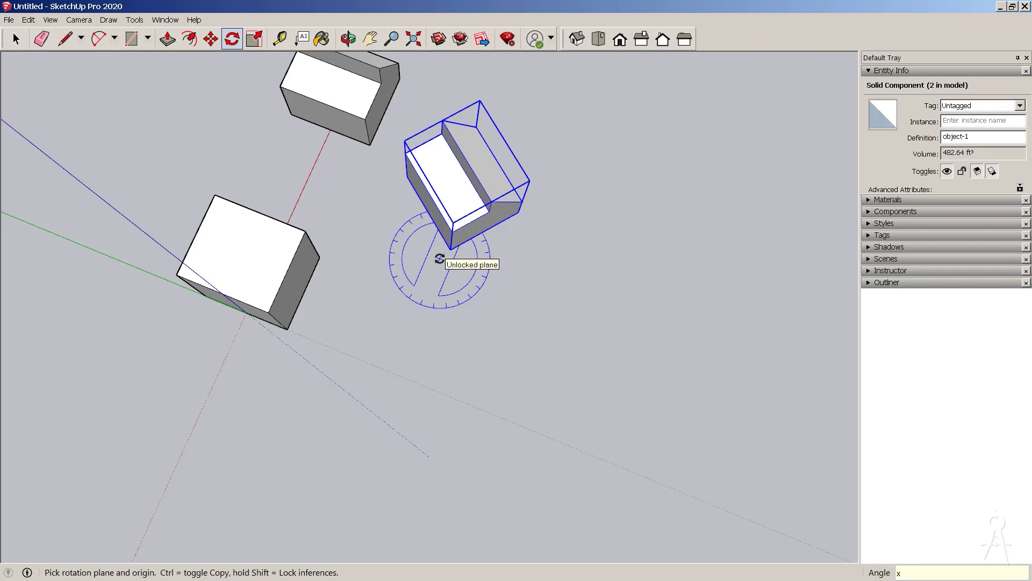
type("8")
key("Return")
key("space")
Inspect the ring of components around the cube and undo the rotated array.
scroll(440, 259, "down", 5)
middle_click_drag(446, 305, 432, 219)
middle_click_drag(437, 268, 655, 237)
key("o")
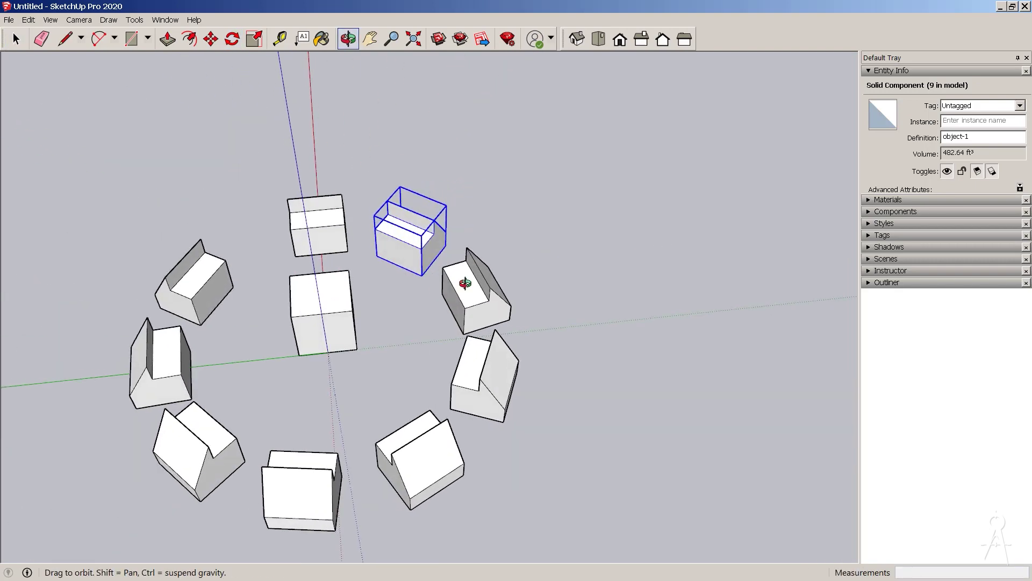
left_click_drag(470, 286, 338, 285)
middle_click_drag(338, 285, 293, 363)
scroll(305, 264, "up", 2)
scroll(384, 189, "down", 2)
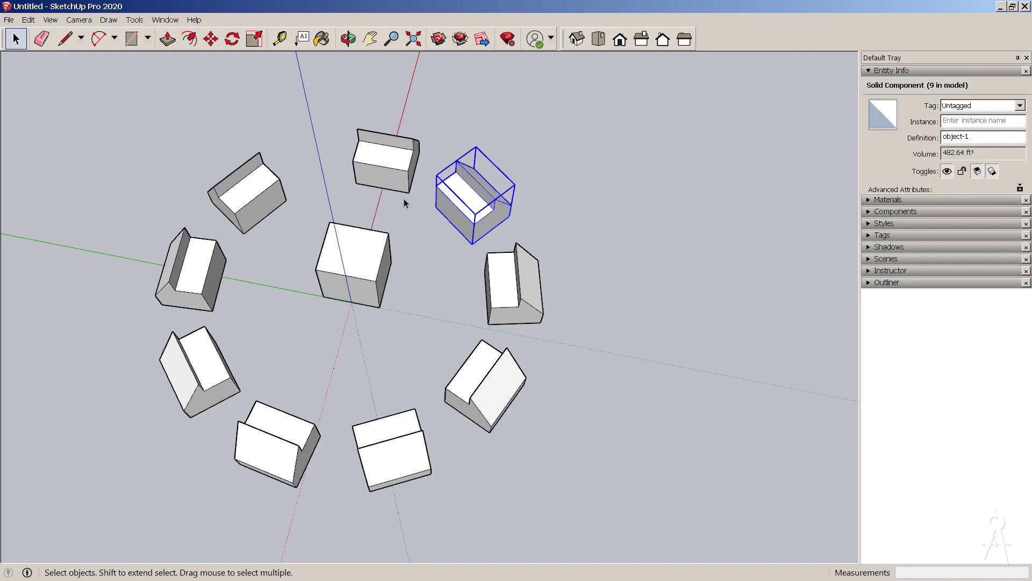
key("ctrl+z")
Rotate a copy of the component around the origin, starting from the red axis, and multiply it five times (x5) into an evenly spaced ring.
key("q")
scroll(344, 297, "up", 1)
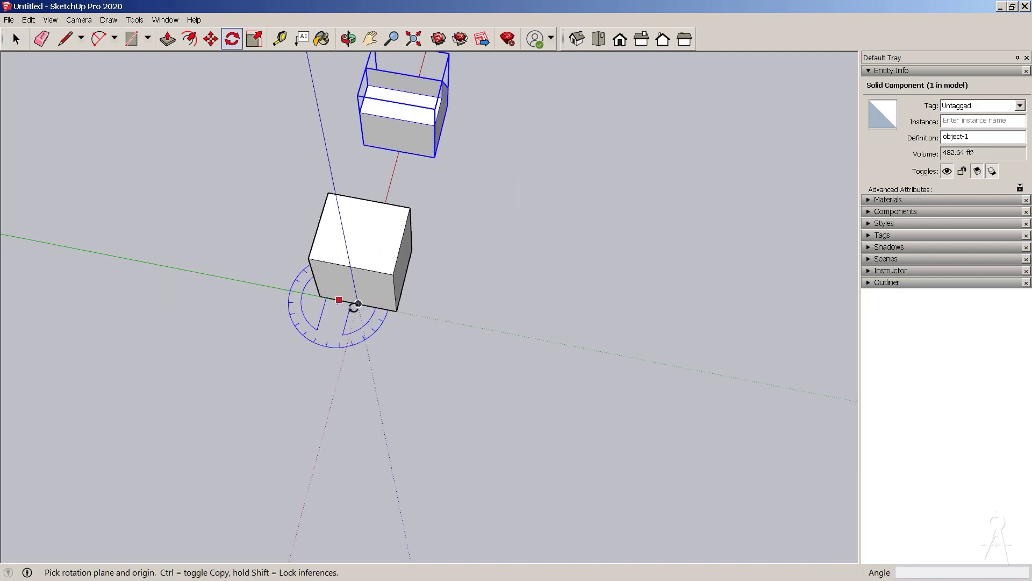
scroll(363, 323, "up", 1)
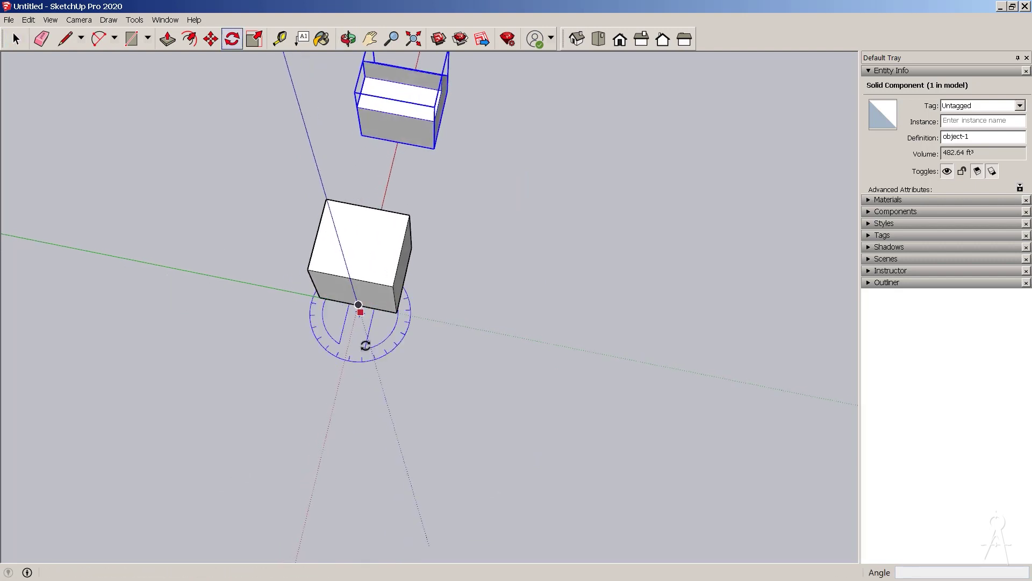
left_click(358, 304)
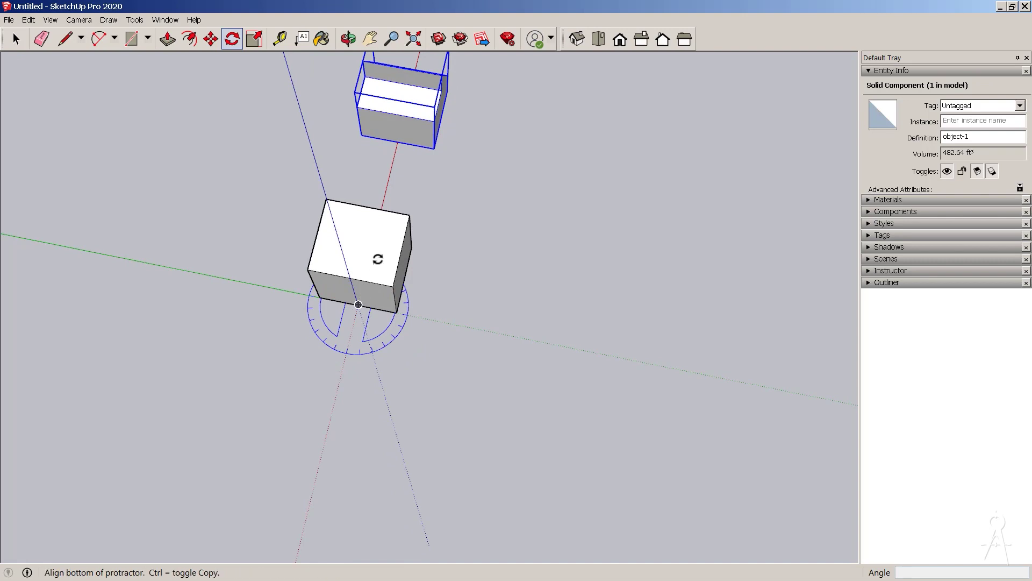
left_click(382, 202)
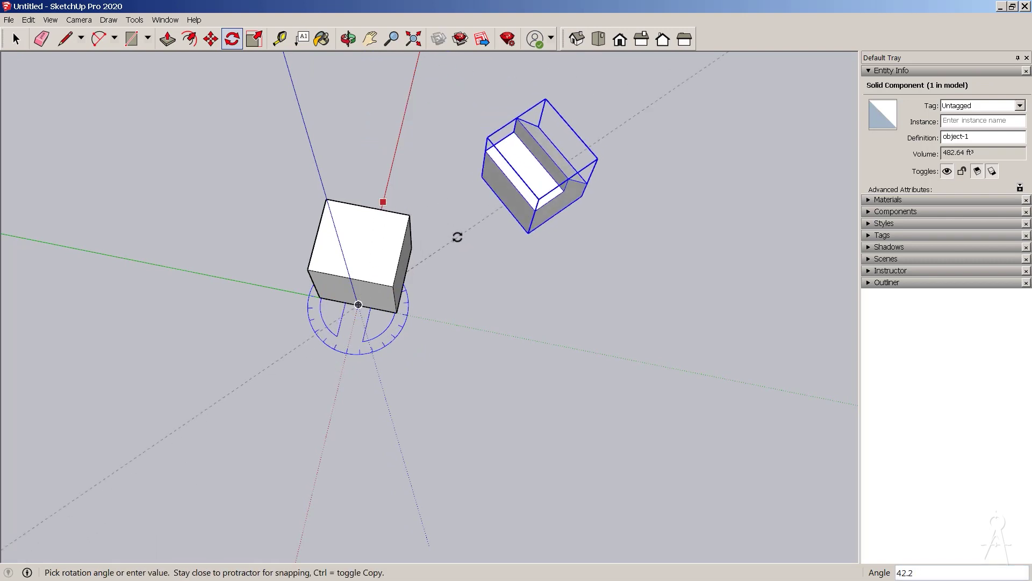
key("ctrl")
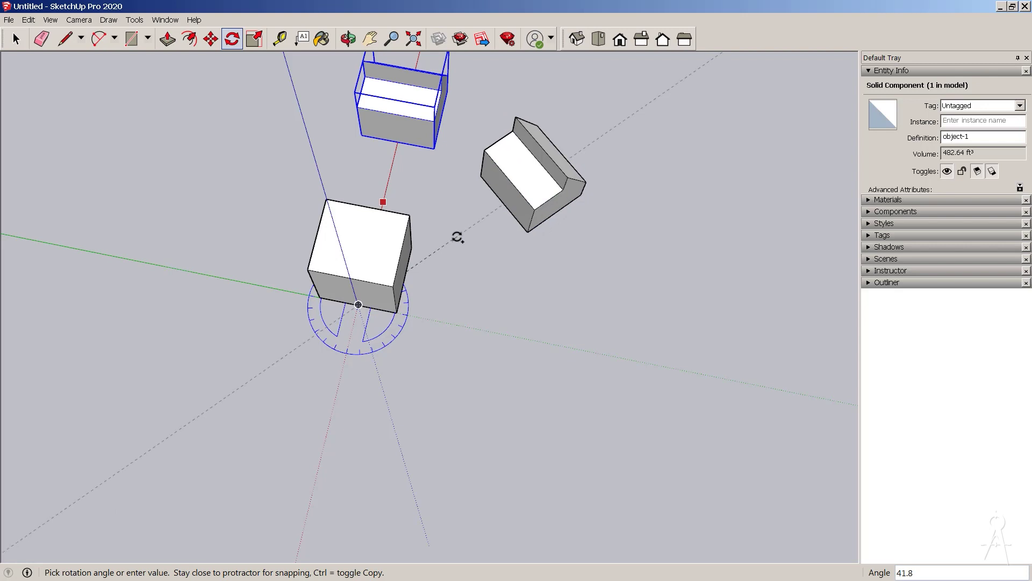
key("Return")
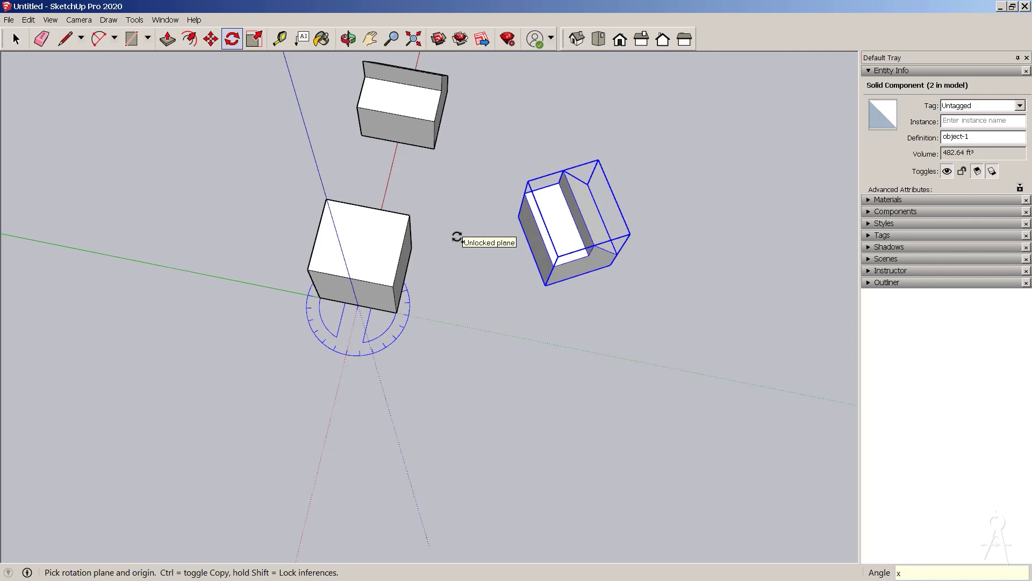
type("x5")
key("Return")
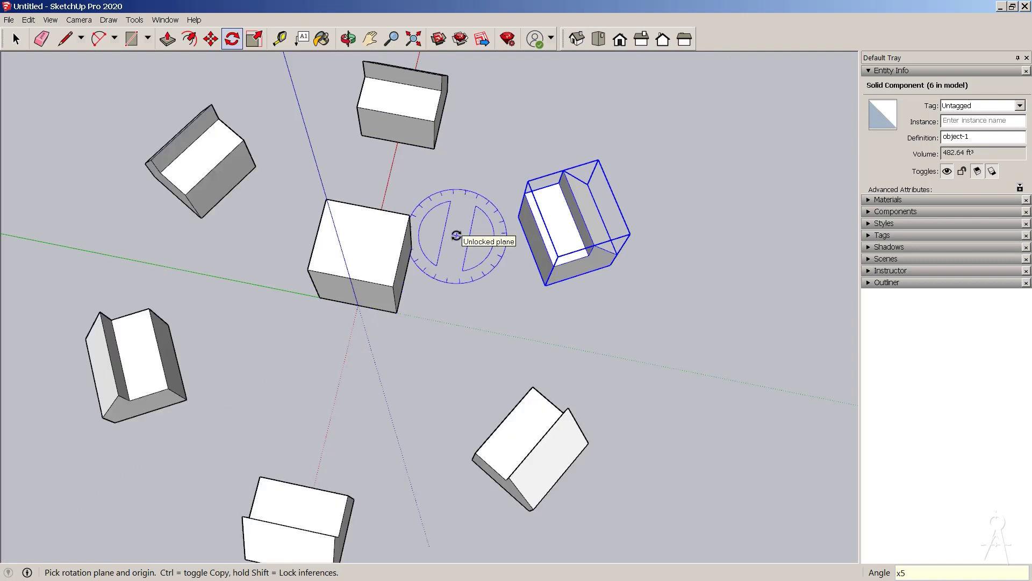
key("space")
Select all six components of the ring, leaving out the central cube.
scroll(514, 235, "down", 3)
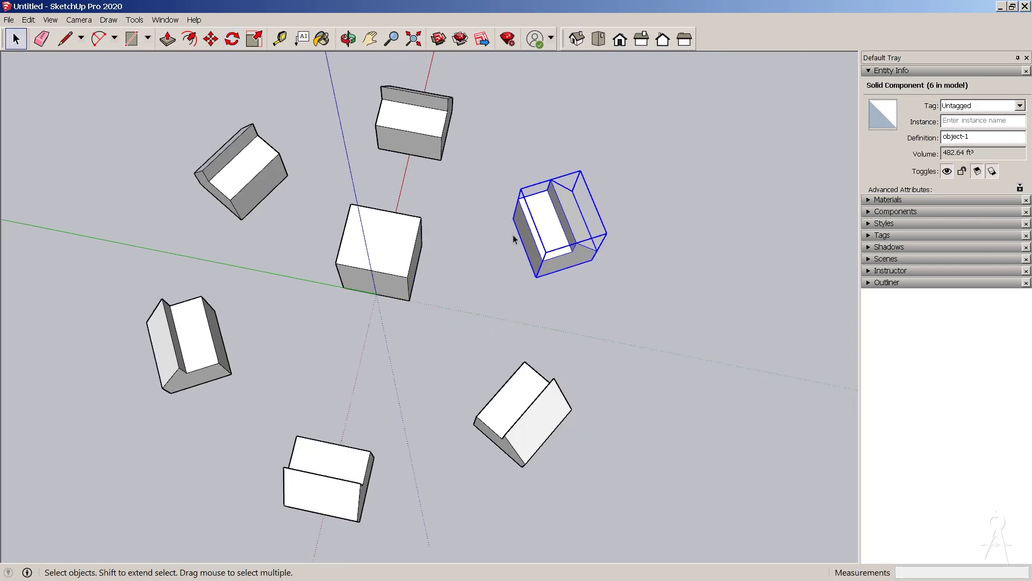
middle_click_drag(514, 235, 424, 112)
scroll(665, 400, "up", 2)
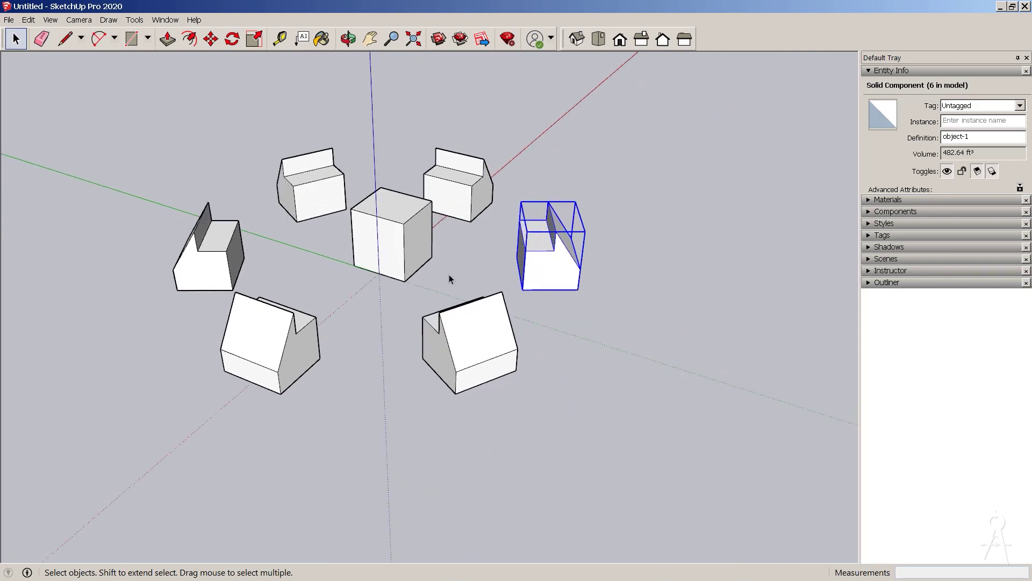
middle_click_drag(450, 276, 399, 215)
scroll(545, 301, "down", 2)
left_click(343, 212)
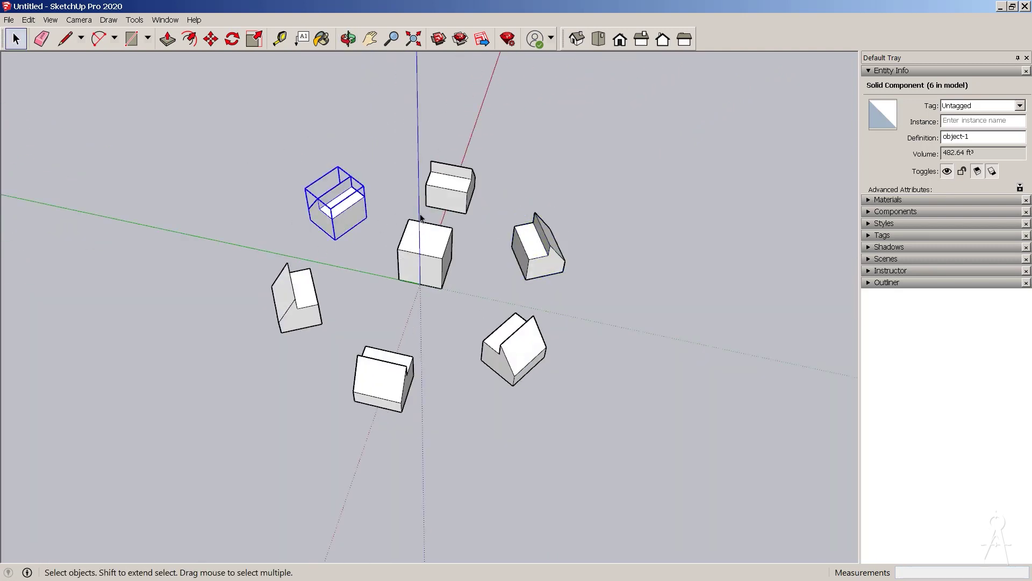
left_click(449, 202)
left_click(533, 251, "shift")
left_click(528, 364, "shift")
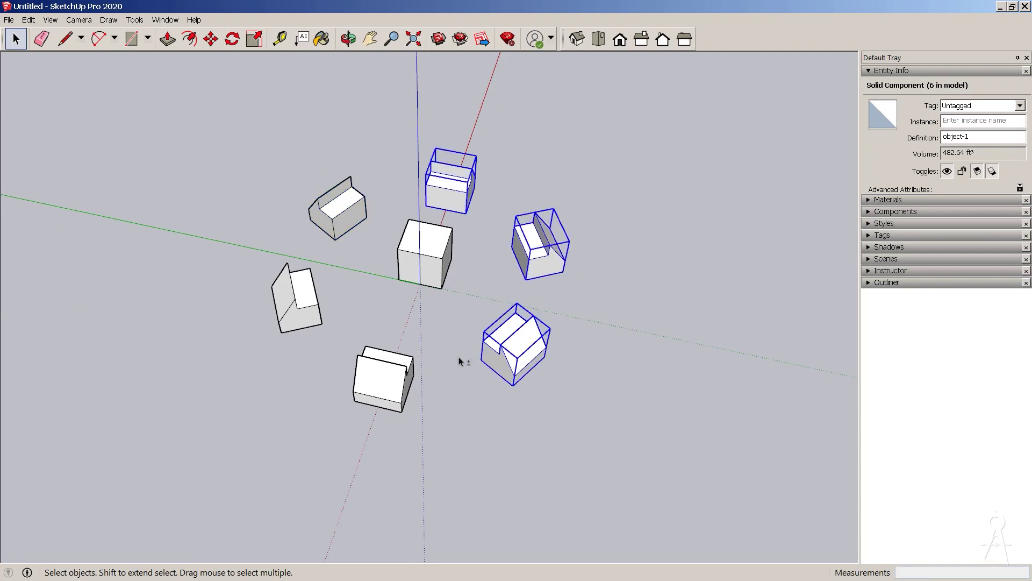
left_click(388, 373, "shift")
left_click(344, 213, "shift")
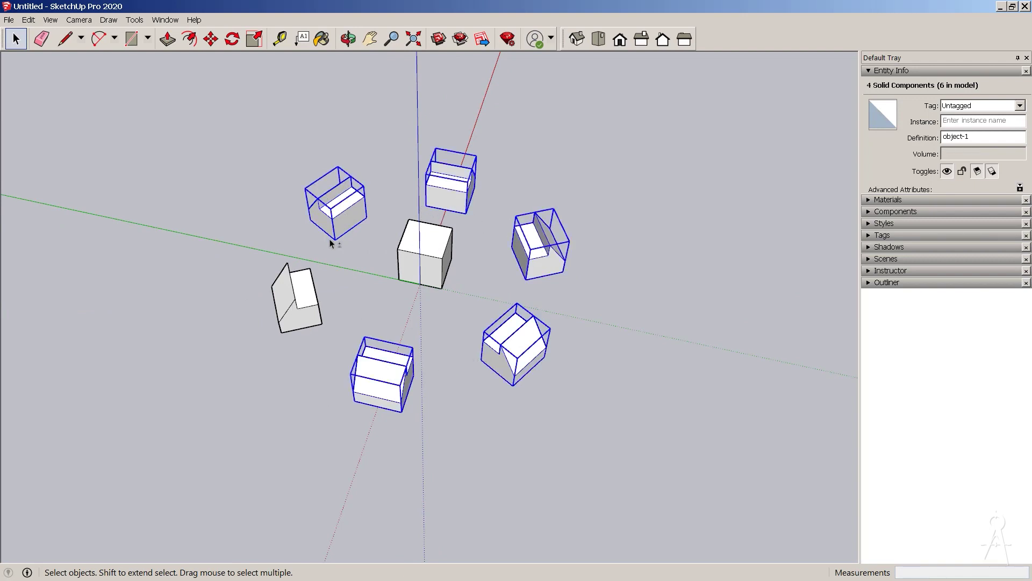
left_click(288, 310, "shift")
Copy the selected ring about 23' 2" straight up along the blue axis, multiply it into three copies (x3), and clear the selection.
middle_click_drag(322, 328, 402, 334)
scroll(324, 290, "up", 1)
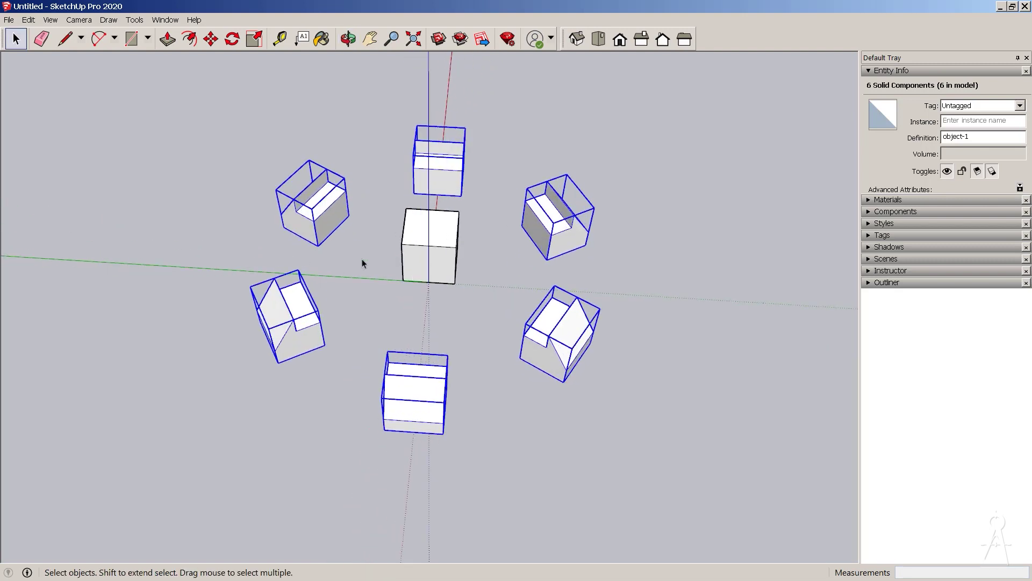
key("m")
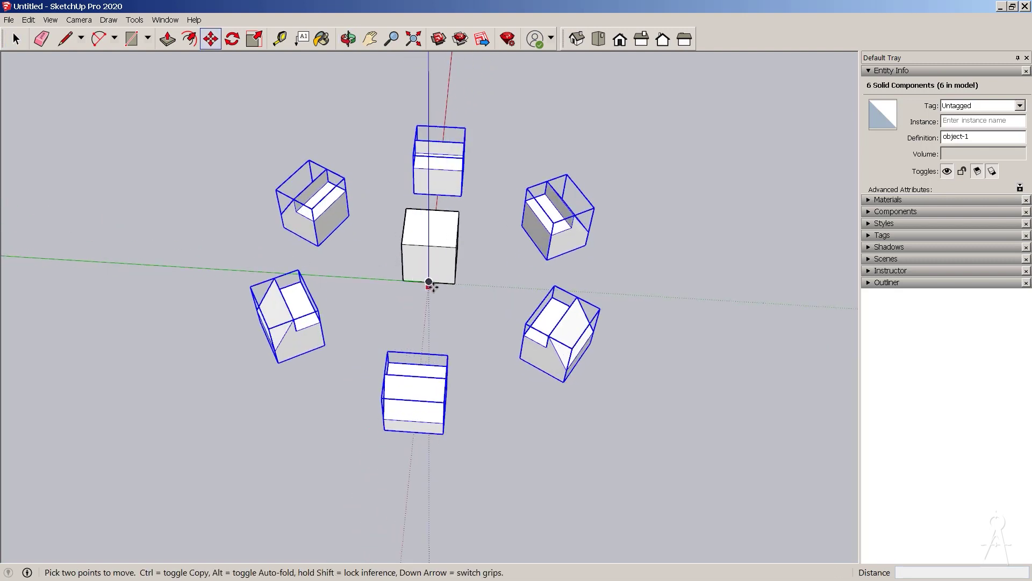
left_click(404, 278)
key("ctrl")
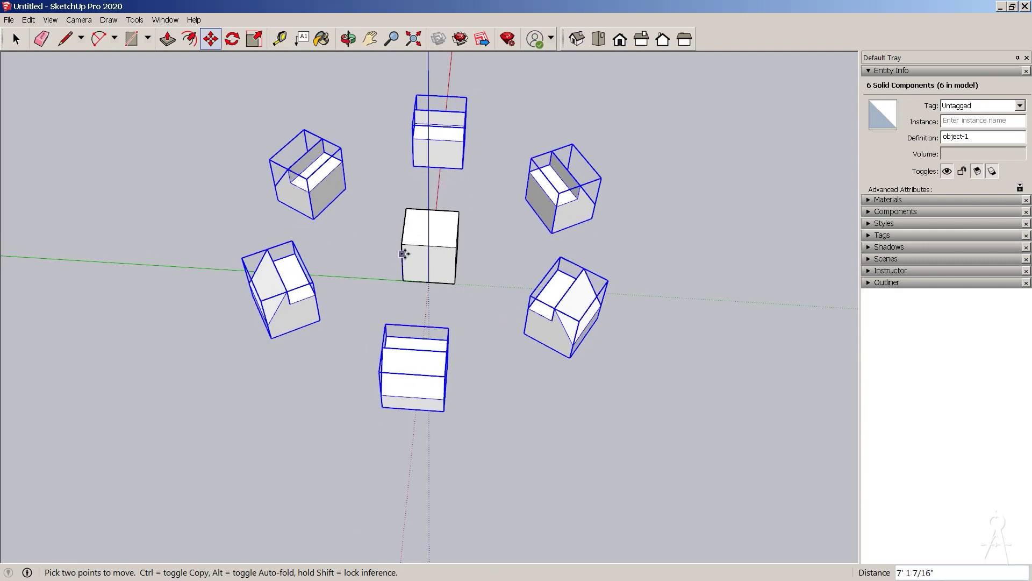
left_click(405, 187)
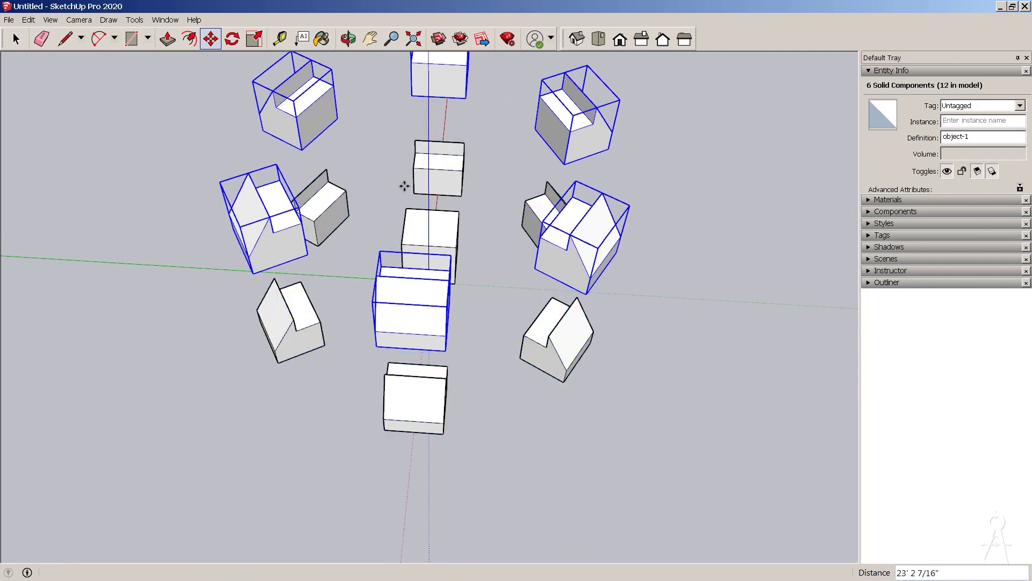
type("x3")
key("Return")
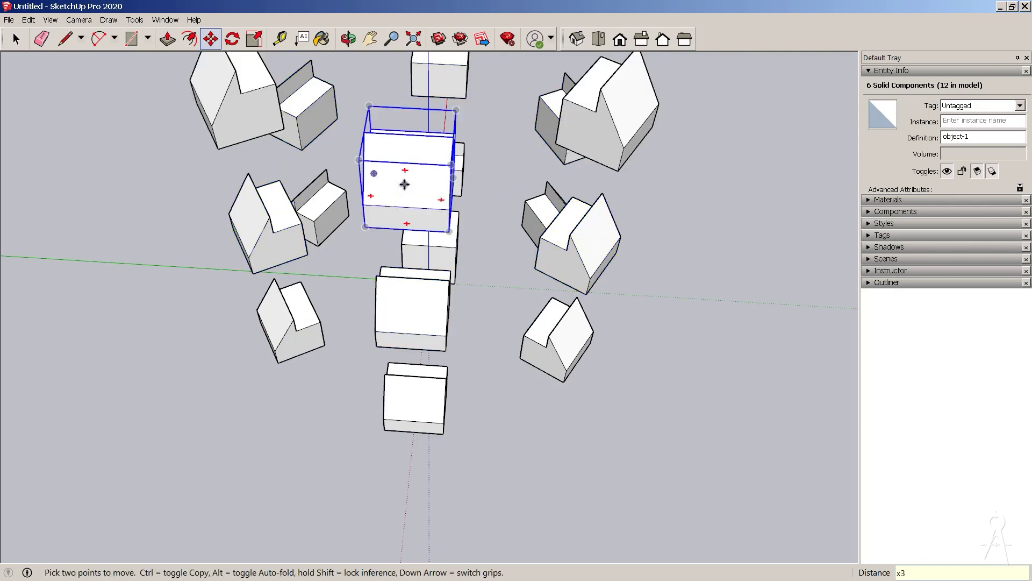
key("space")
key("ctrl+t")
Examine the stacked rings of components around the cube from above and from several sides.
scroll(415, 261, "down", 4)
middle_click_drag(411, 266, 377, 172)
middle_click_drag(408, 221, 592, 279)
scroll(480, 207, "up", 3)
scroll(482, 205, "down", 3)
middle_click_drag(387, 235, 488, 288)
scroll(443, 369, "up", 3)
scroll(457, 376, "up", 2)
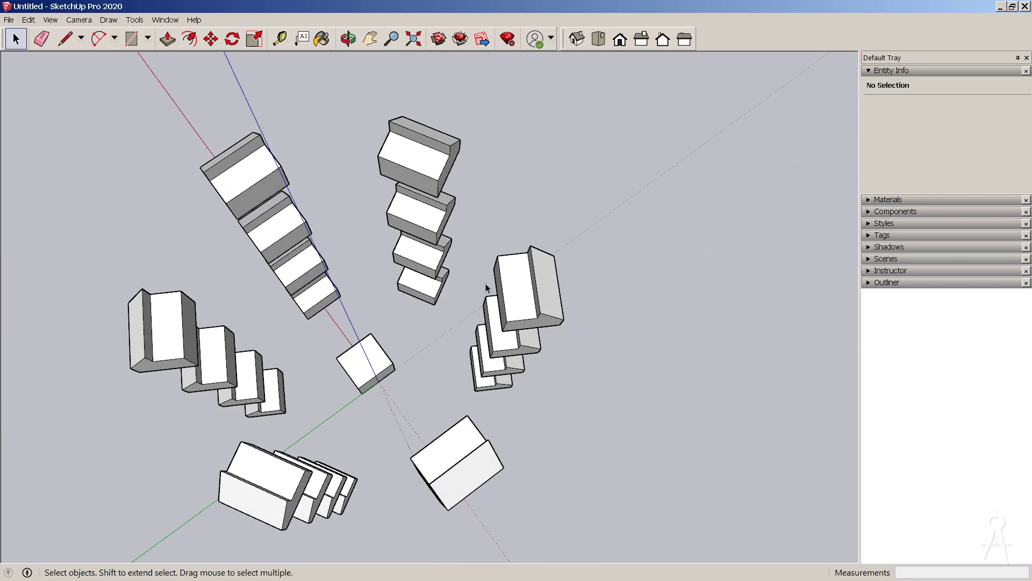
scroll(487, 333, "down", 3)
middle_click_drag(481, 340, 465, 266)
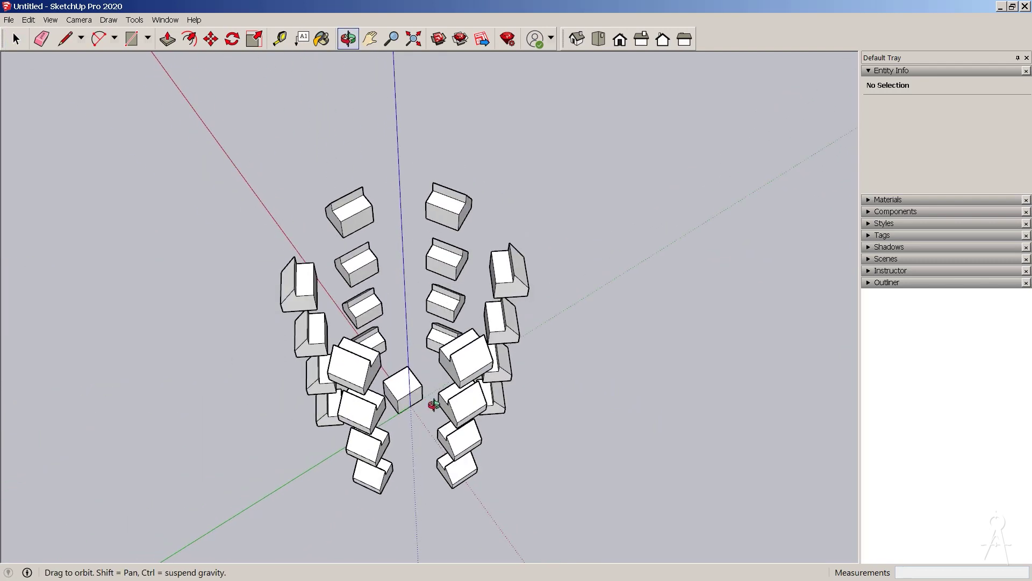